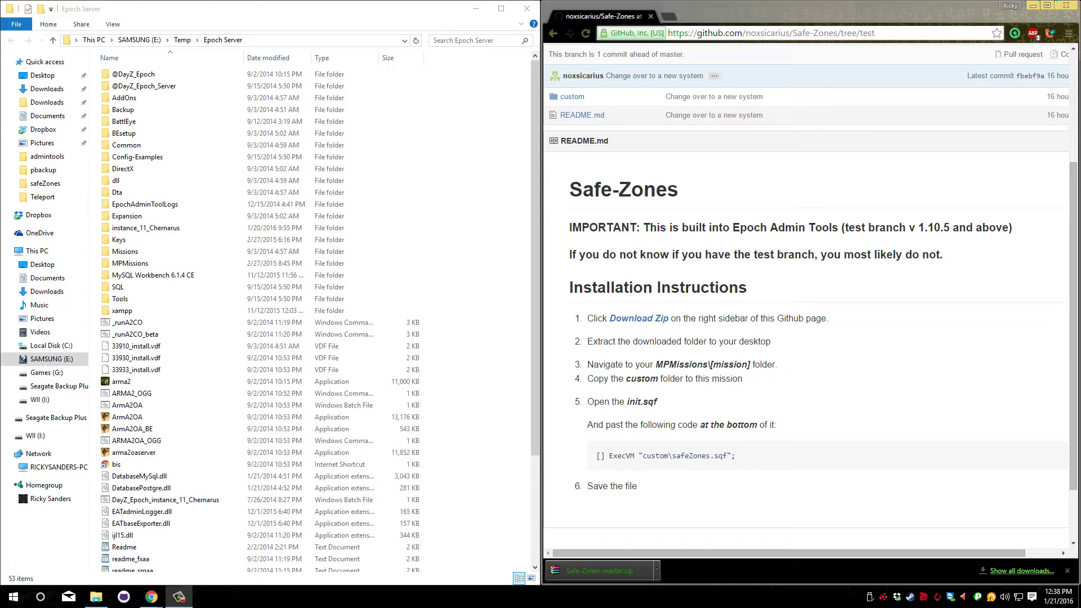
# Step: Download the test branch of the Safe-Zones repository as a ZIP and place the archive on the desktop
pyautogui.click(675, 337)
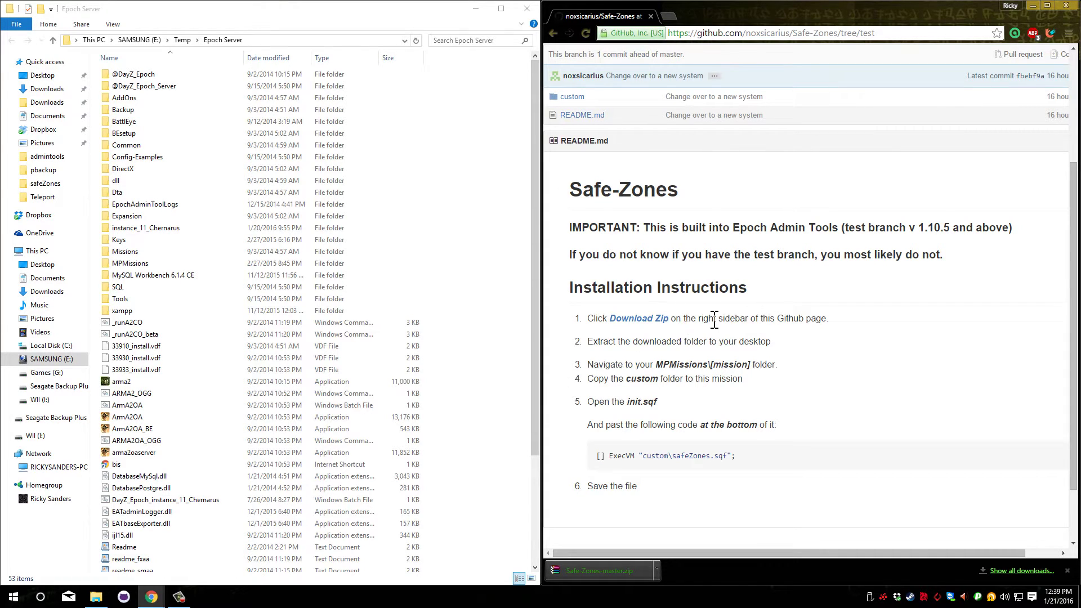
pyautogui.scroll(3, 956, 214)
pyautogui.click(1022, 200)
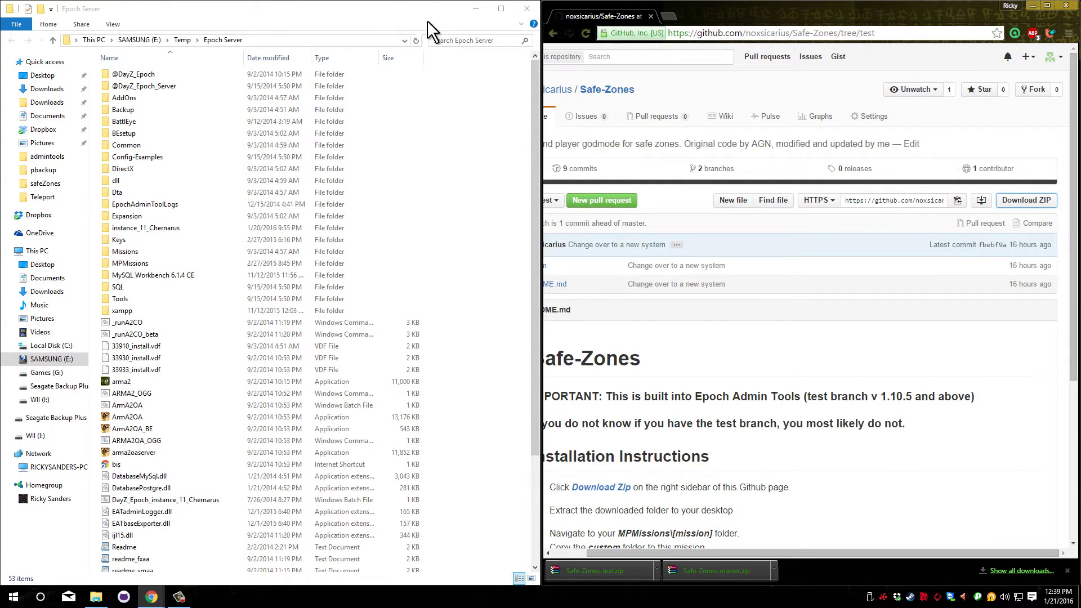
pyautogui.moveTo(427, 21); pyautogui.dragTo(646, 92)
pyautogui.moveTo(597, 573); pyautogui.dragTo(151, 84)
pyautogui.click(430, 96)
pyautogui.moveTo(439, 79); pyautogui.dragTo(214, 180)
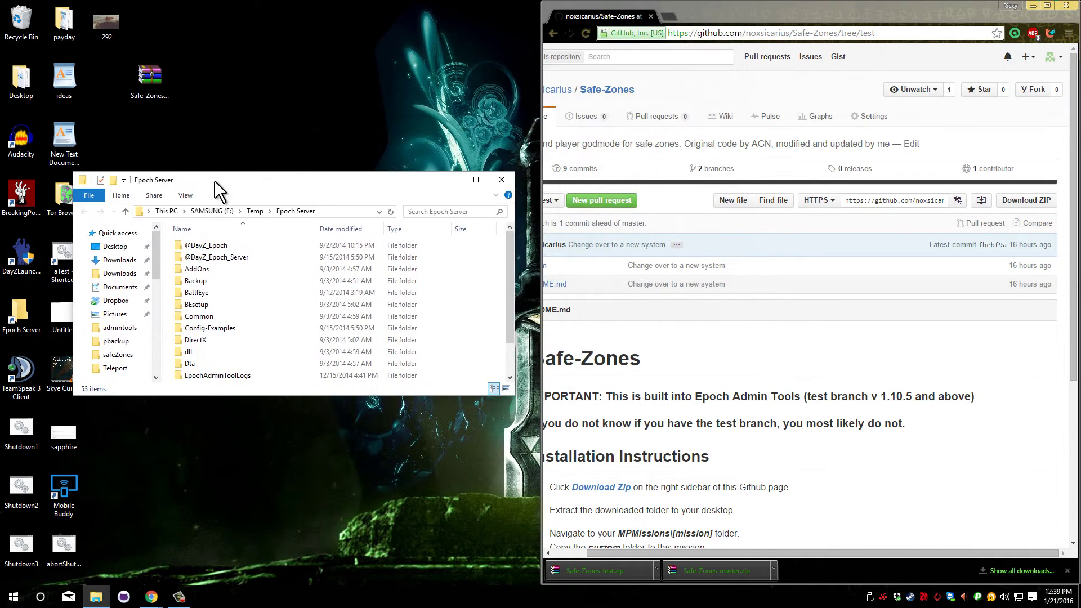
# Step: Extract the Safe-Zones-test archive into its own folder on the desktop and move the archive to the Recycle Bin
pyautogui.rightClick(137, 76)
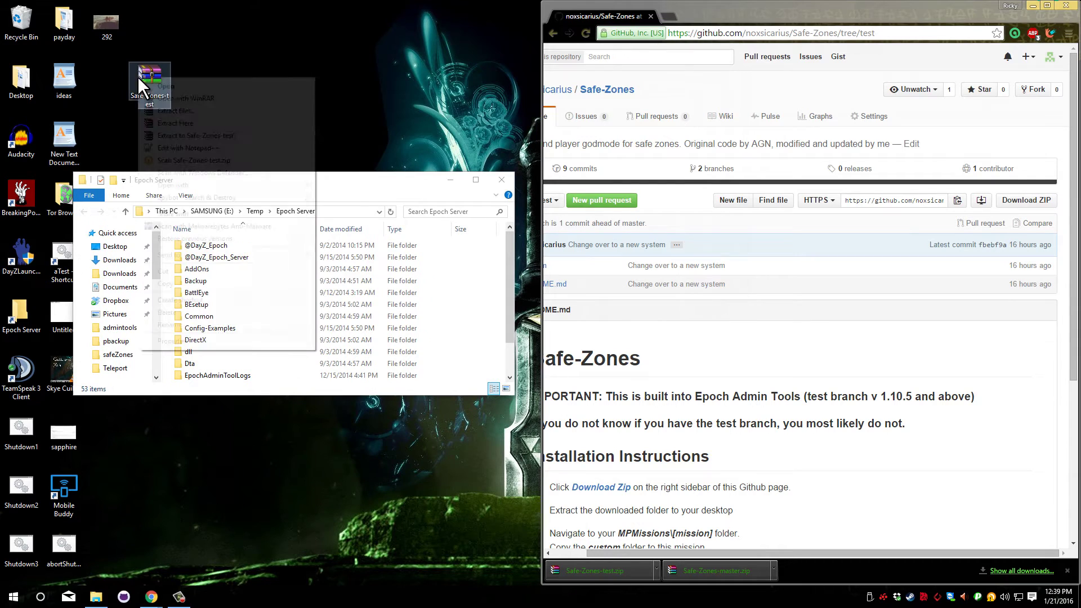
pyautogui.click(251, 111)
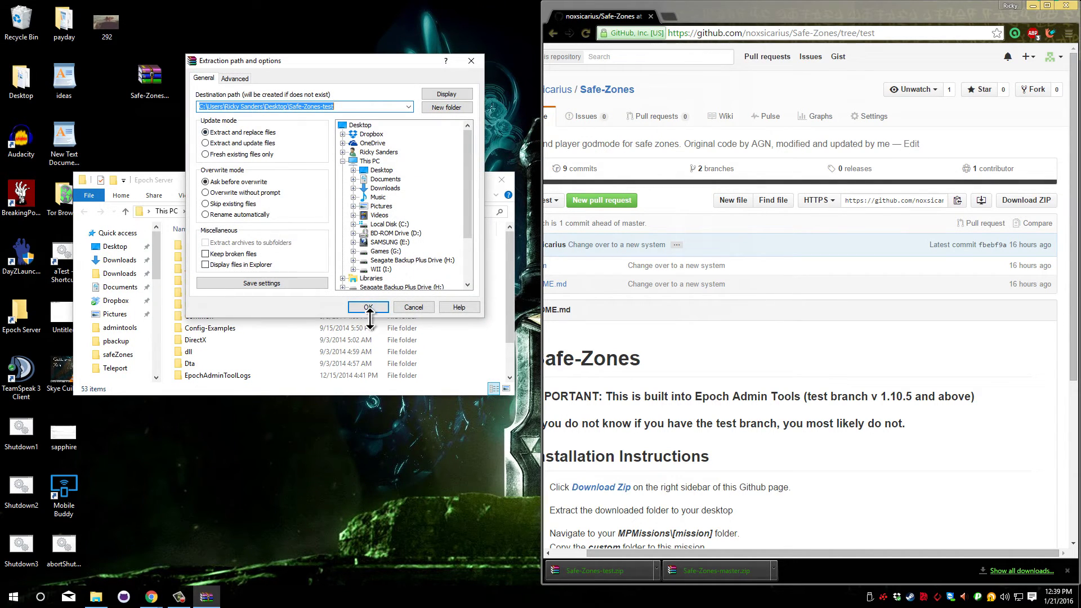
pyautogui.click(371, 309)
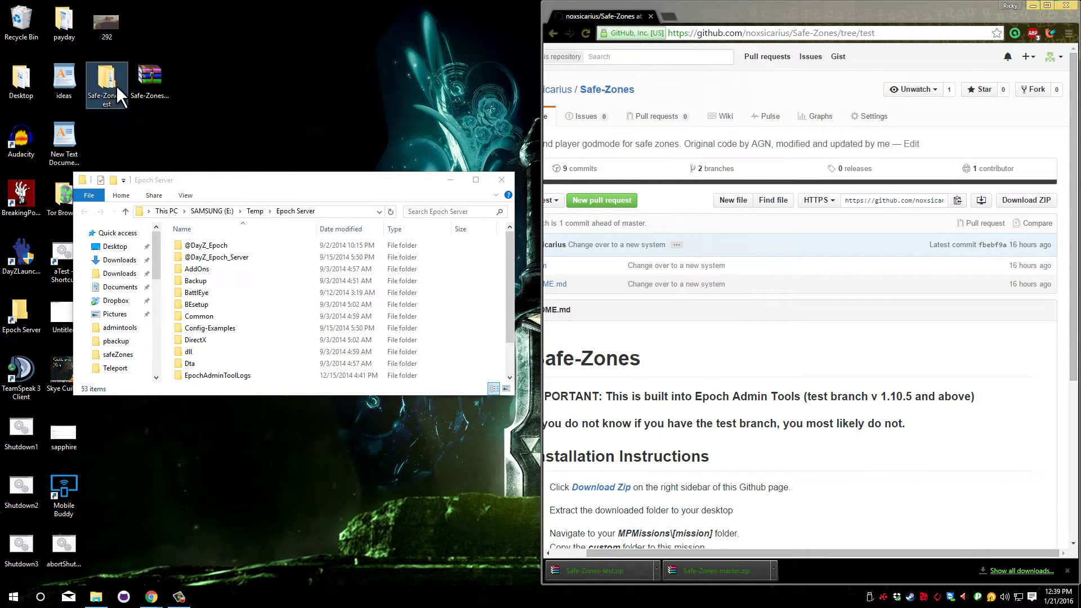
pyautogui.click(143, 72)
pyautogui.moveTo(144, 72); pyautogui.dragTo(20, 23)
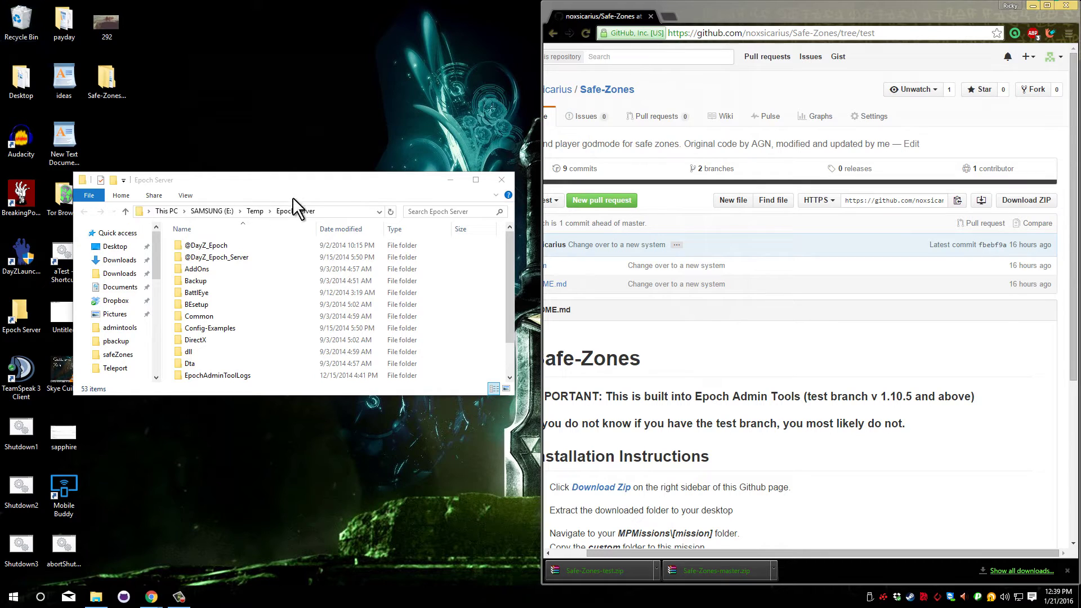
# Step: Enlarge the Epoch Server folder window and open MPMissions\DayZ_Epoch_11.Chernarus
pyautogui.click(338, 179)
pyautogui.moveTo(298, 171); pyautogui.dragTo(515, 76)
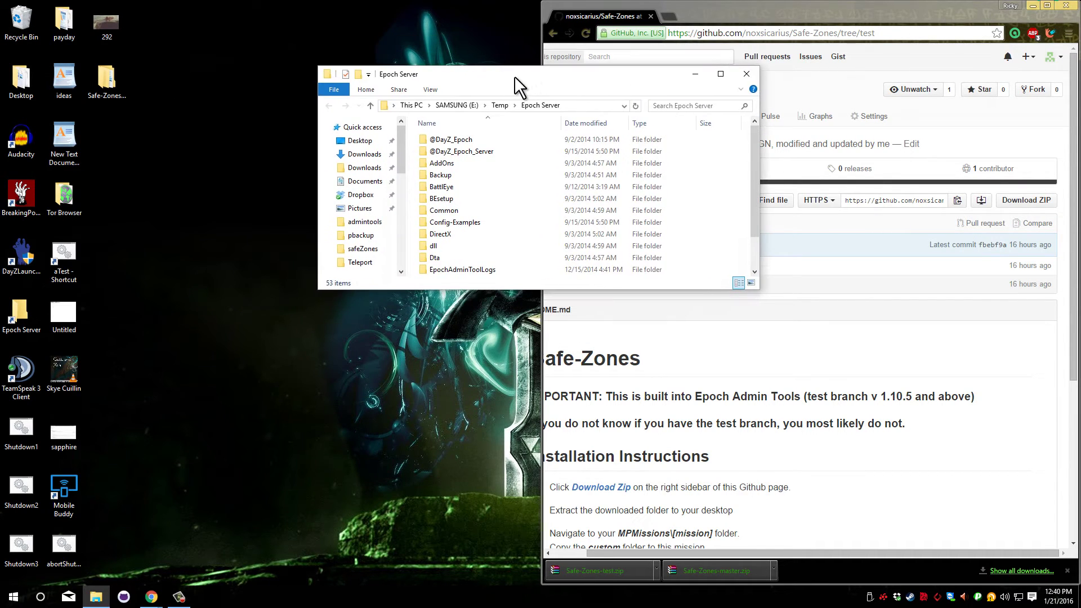
pyautogui.moveTo(522, 290); pyautogui.dragTo(539, 570)
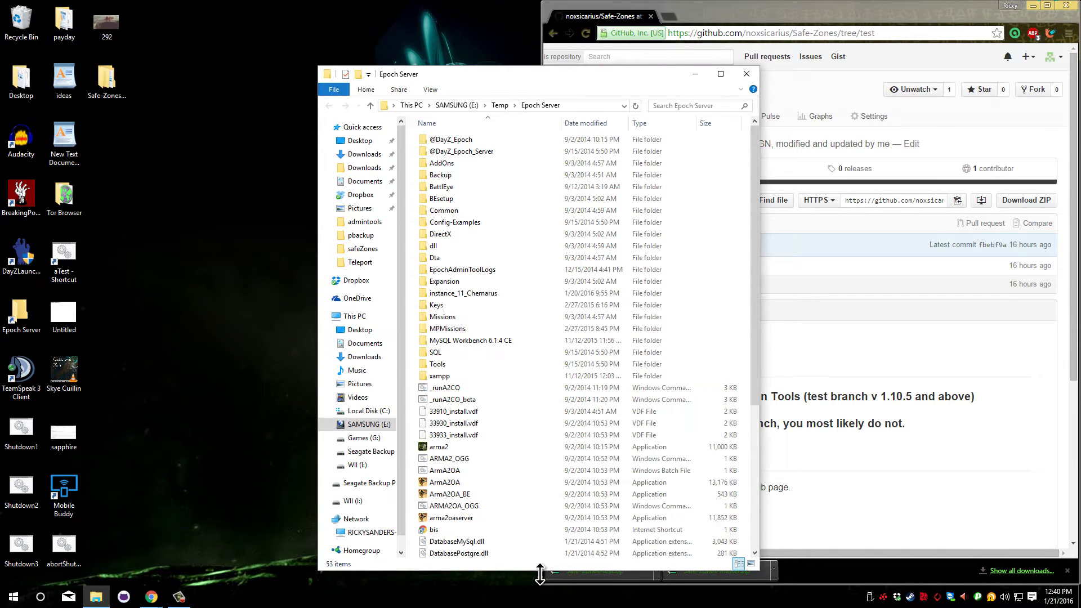
pyautogui.doubleClick(495, 329)
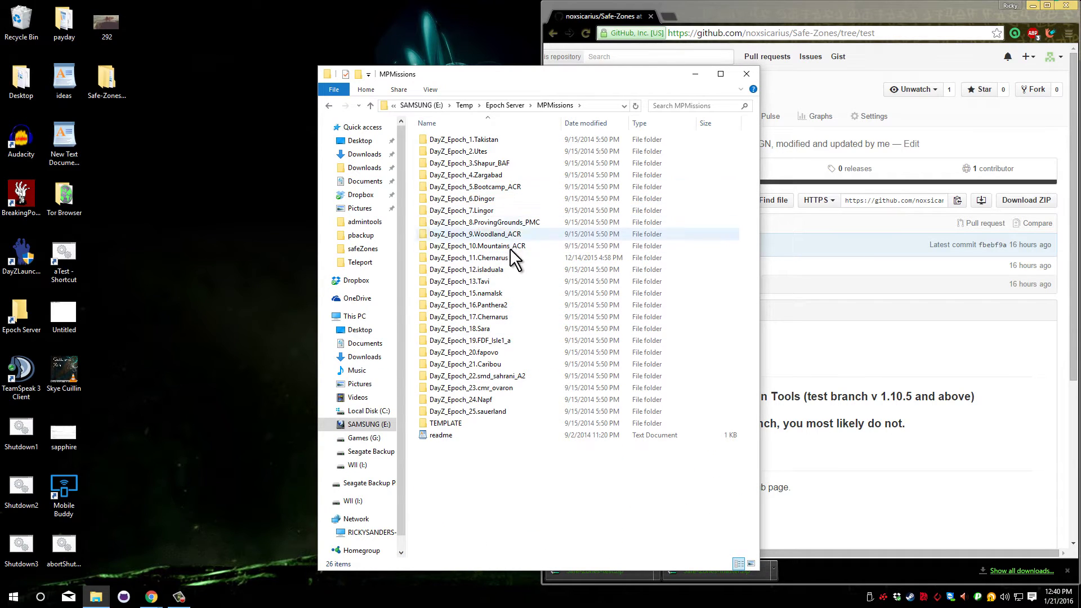
pyautogui.doubleClick(525, 259)
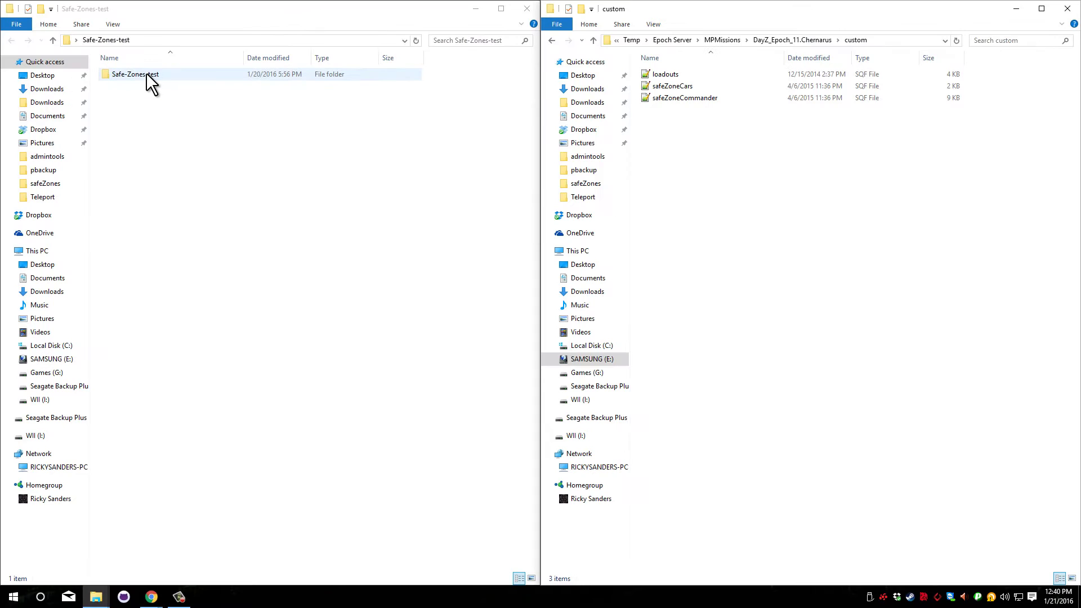
# Step: Copy the custom folder from the extracted Safe-Zones-test folder into the DayZ_Epoch_11.Chernarus mission folder
pyautogui.click(146, 74)
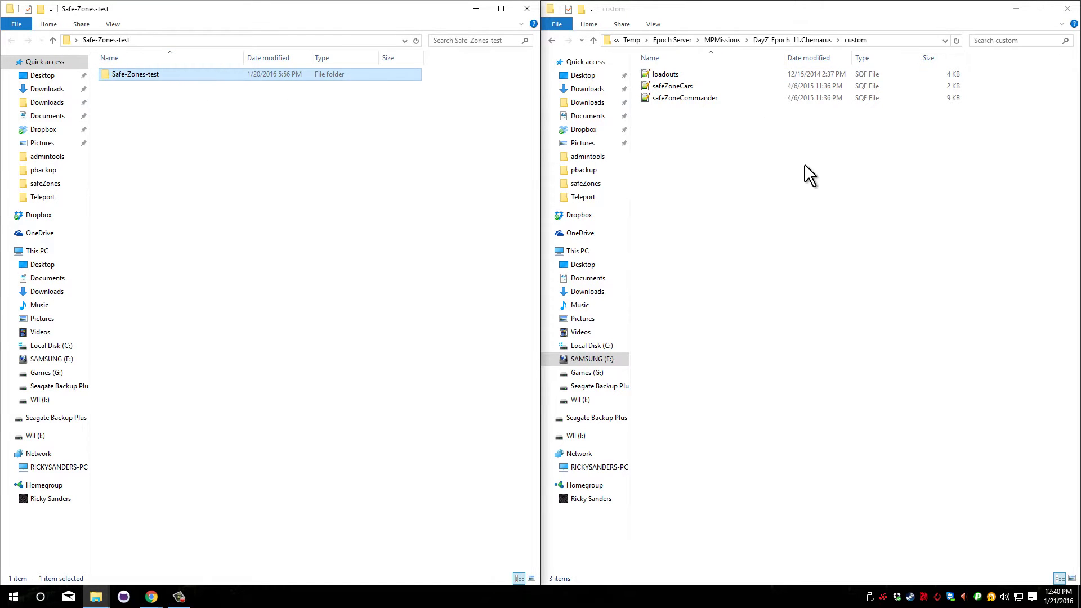
pyautogui.doubleClick(309, 73)
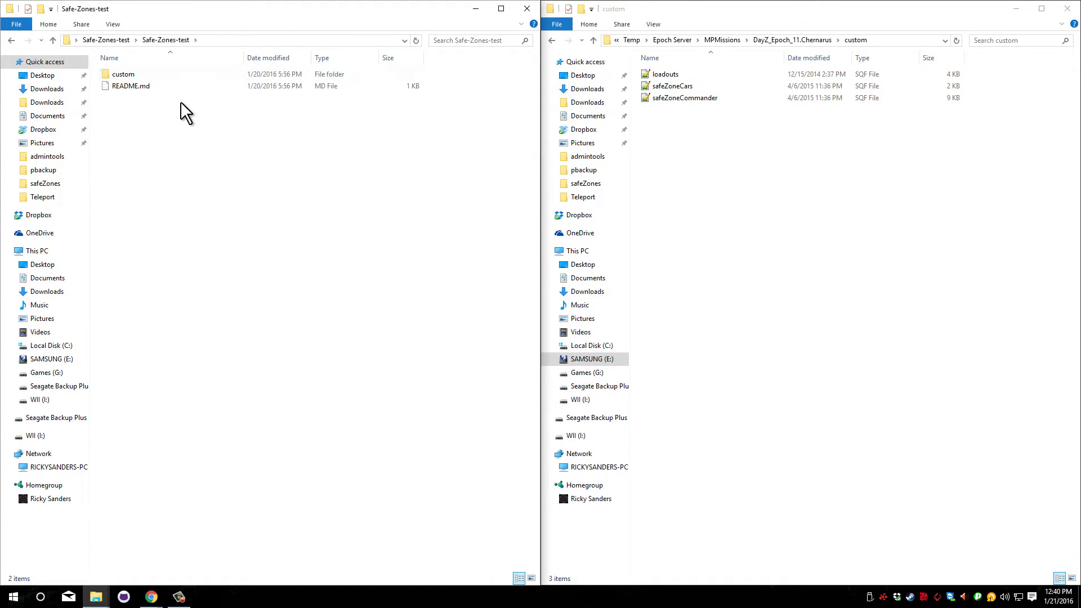
pyautogui.click(166, 71)
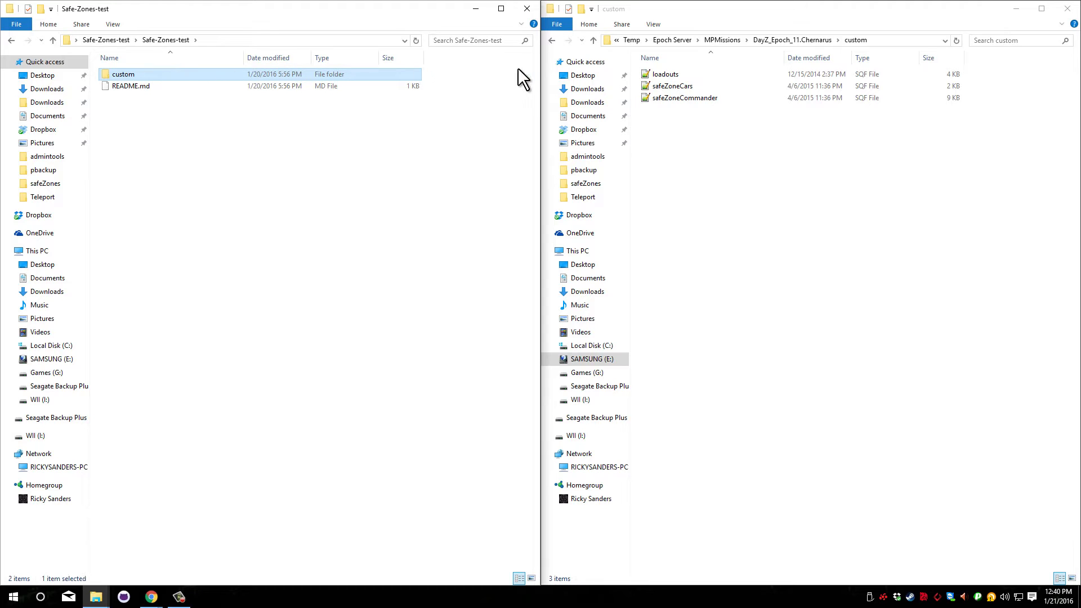
pyautogui.click(592, 42)
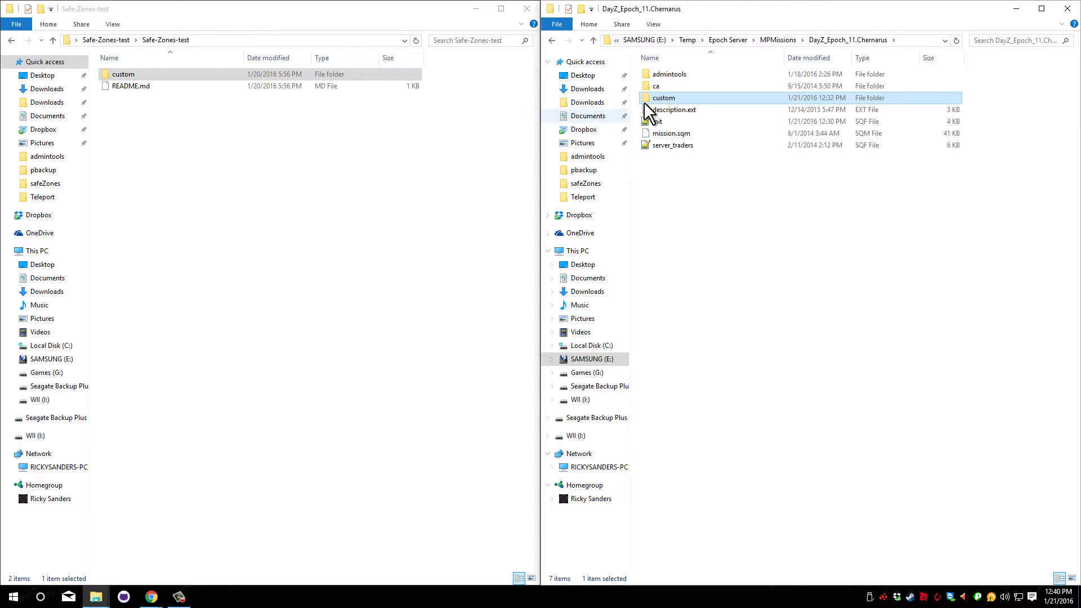
pyautogui.moveTo(177, 70); pyautogui.dragTo(755, 270)
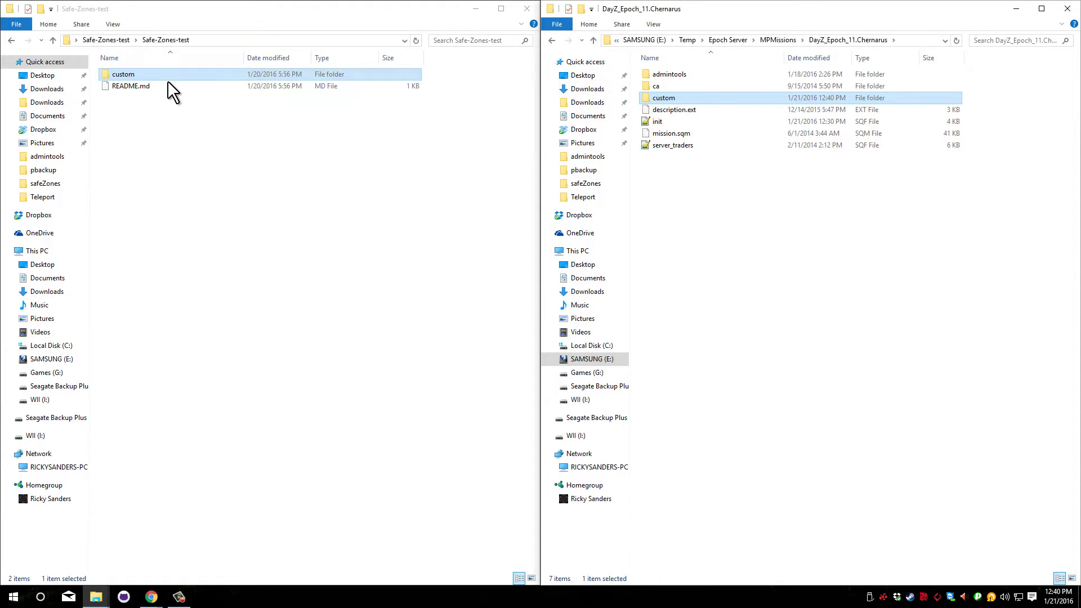
# Step: Open the custom folder in both the mission and the extracted download and compare their safeZones files
pyautogui.doubleClick(687, 101)
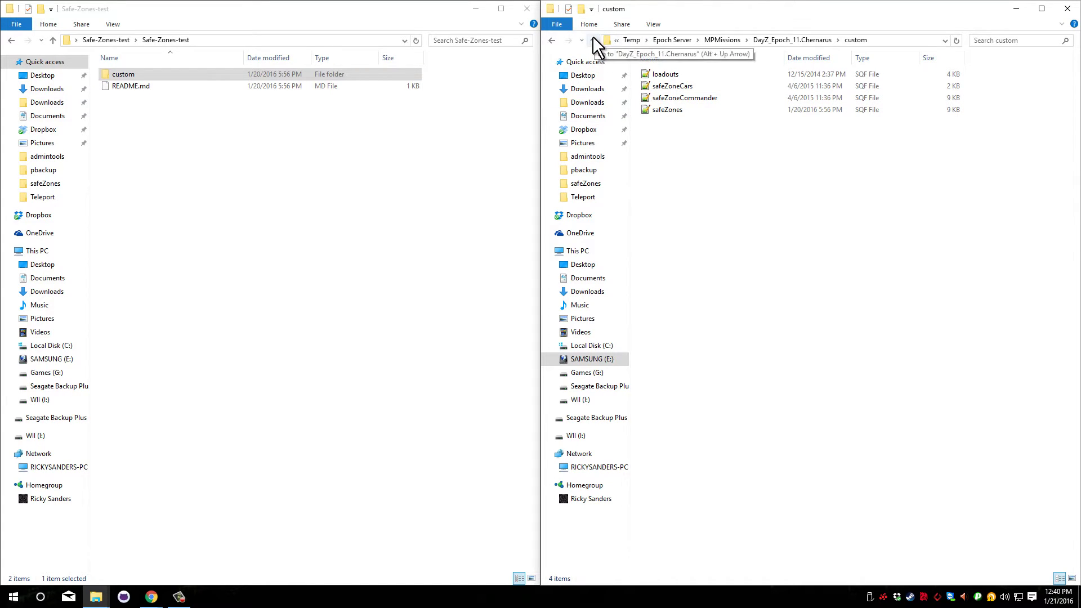
pyautogui.doubleClick(369, 76)
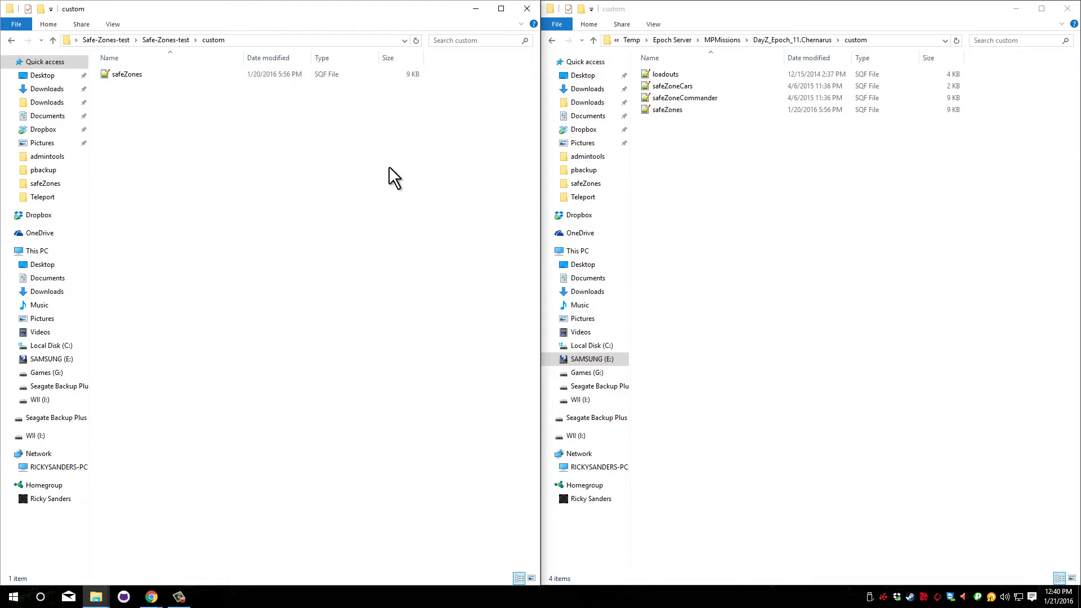
pyautogui.click(691, 113)
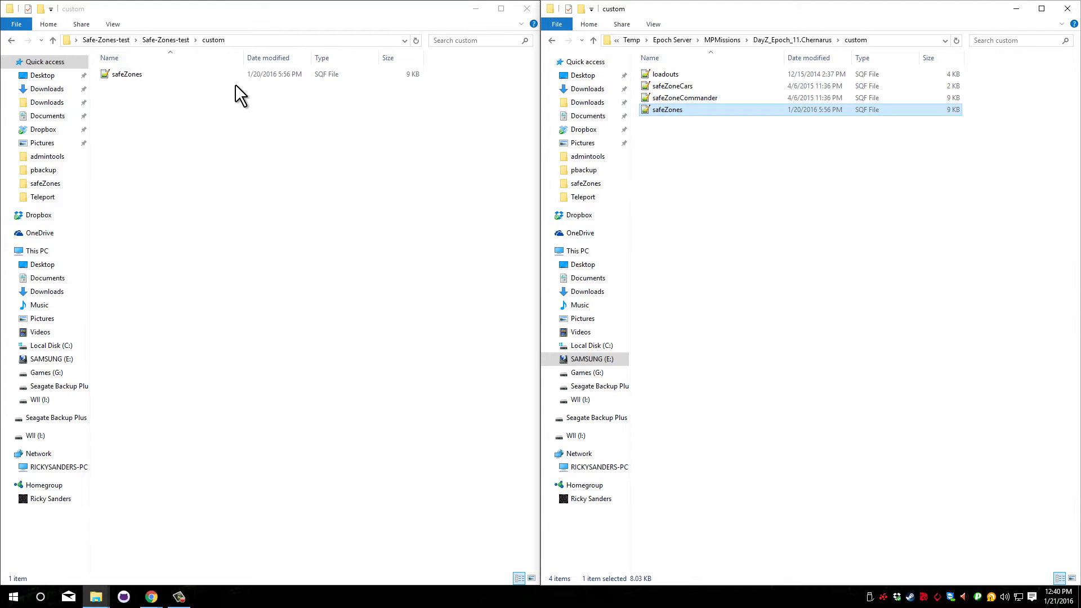
pyautogui.click(254, 74)
pyautogui.click(654, 111)
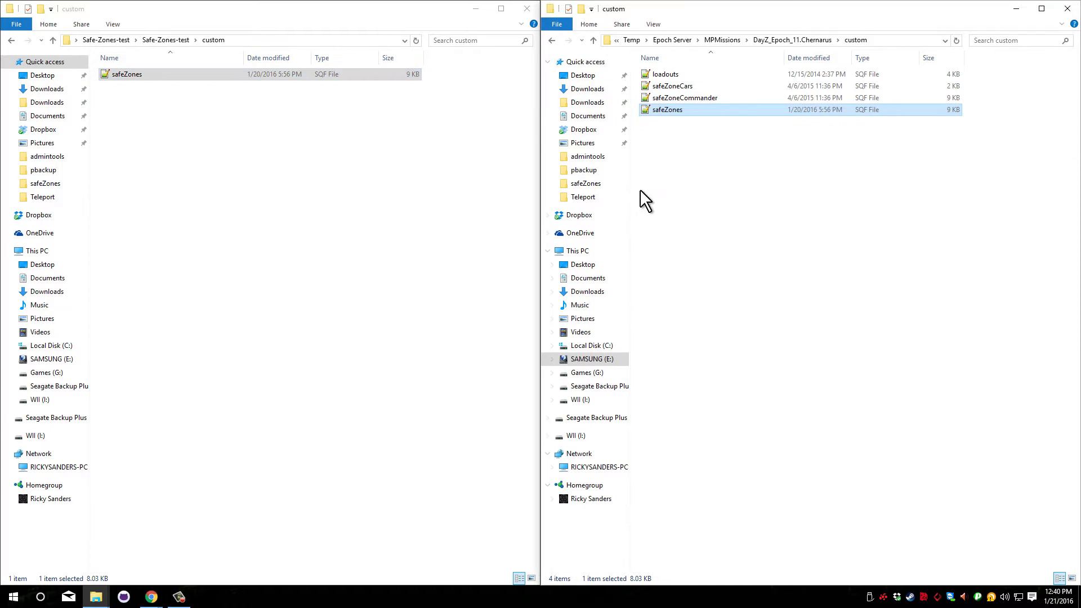
# Step: Delete the old safeZoneCars and safeZoneCommander files from the mission's custom folder
pyautogui.click(722, 87)
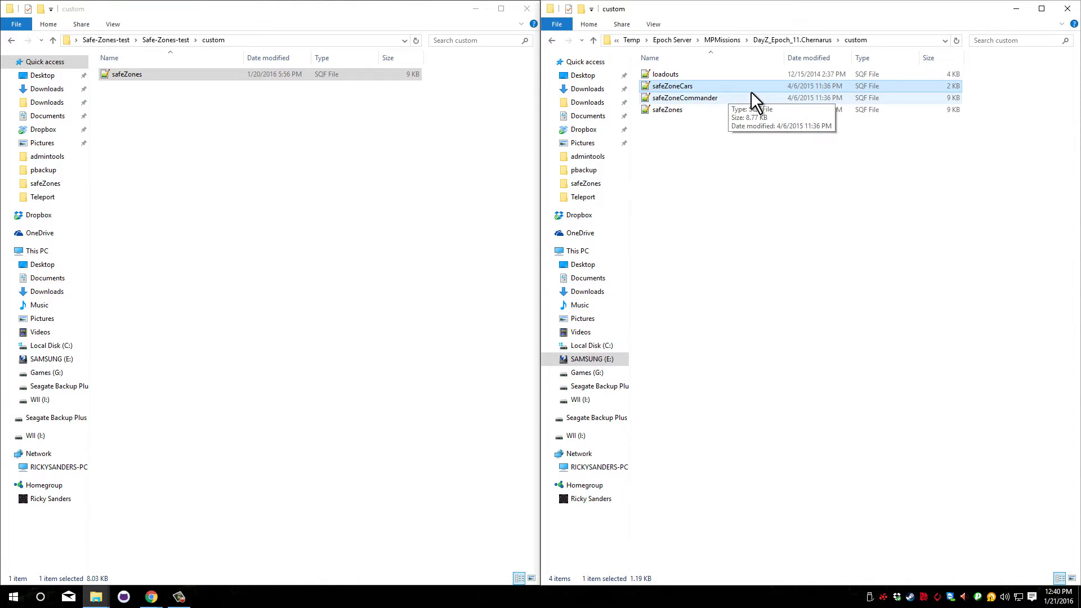
pyautogui.keyDown('ctrl'); pyautogui.click(749, 96); pyautogui.keyUp('ctrl')
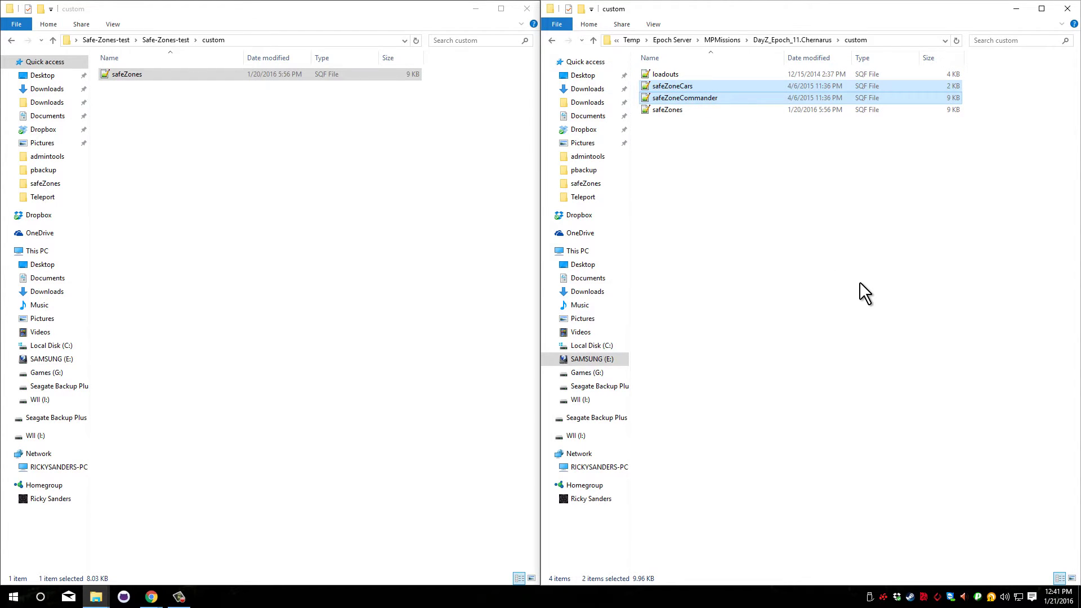
pyautogui.press('Delete')
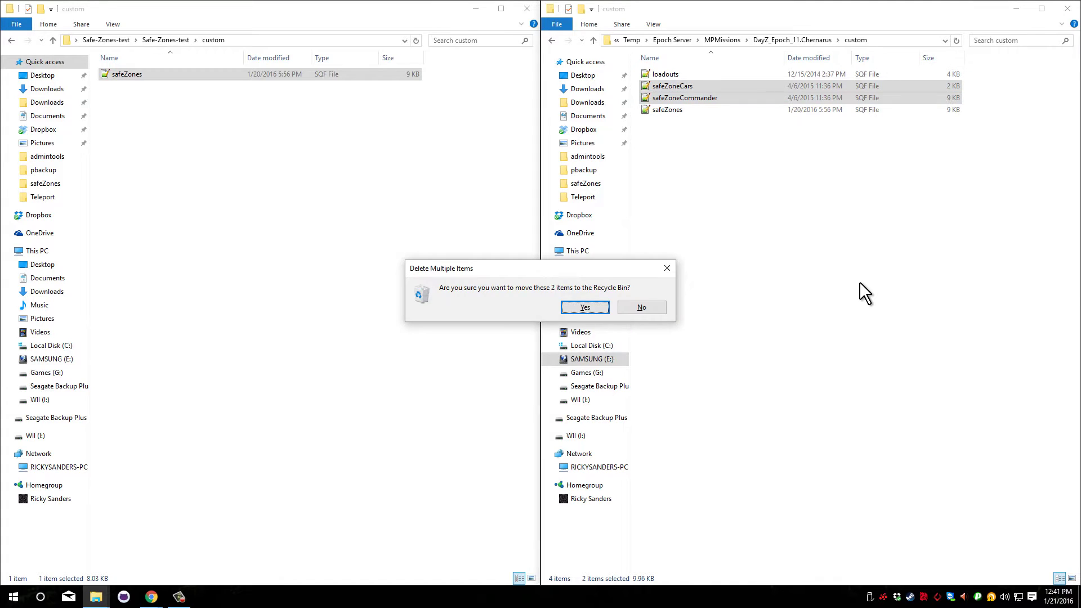
pyautogui.press('Return')
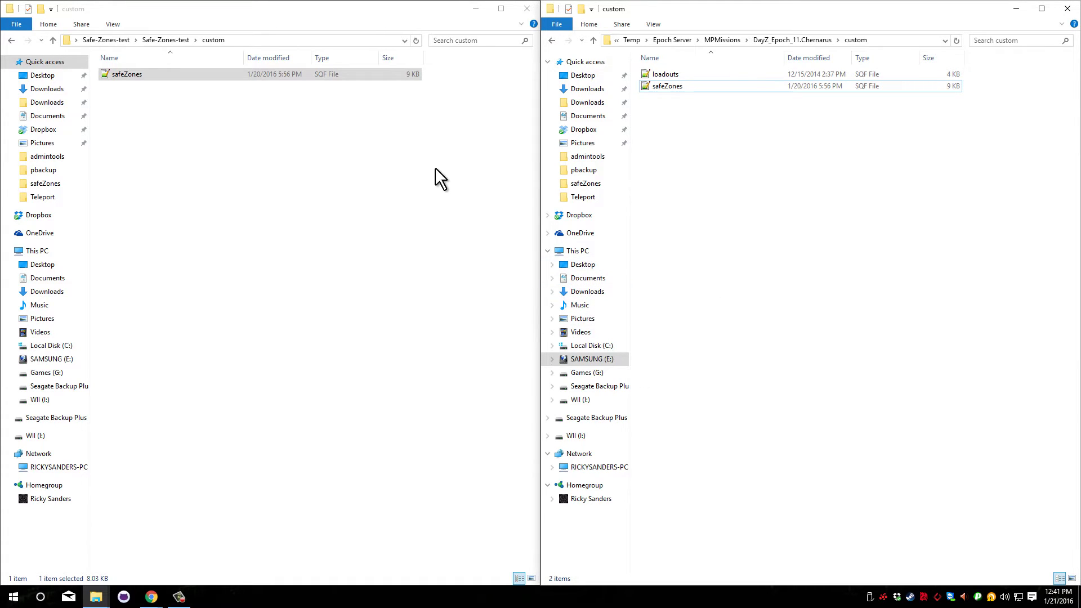
# Step: Close the extracted folder's window and place the mission's custom folder beside the Safe-Zones installation instructions
pyautogui.click(435, 166)
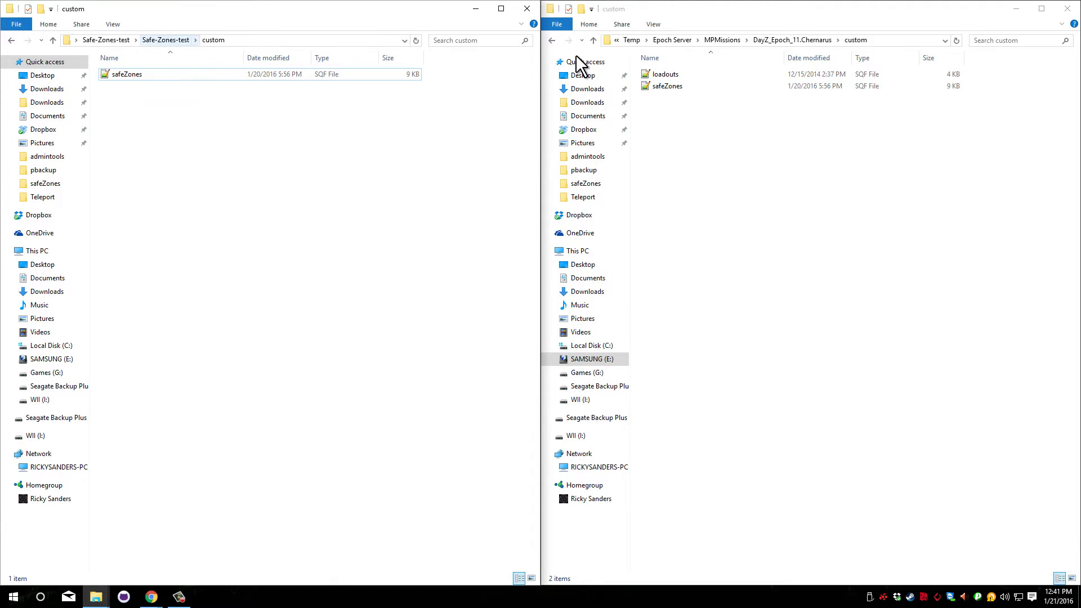
pyautogui.click(704, 87)
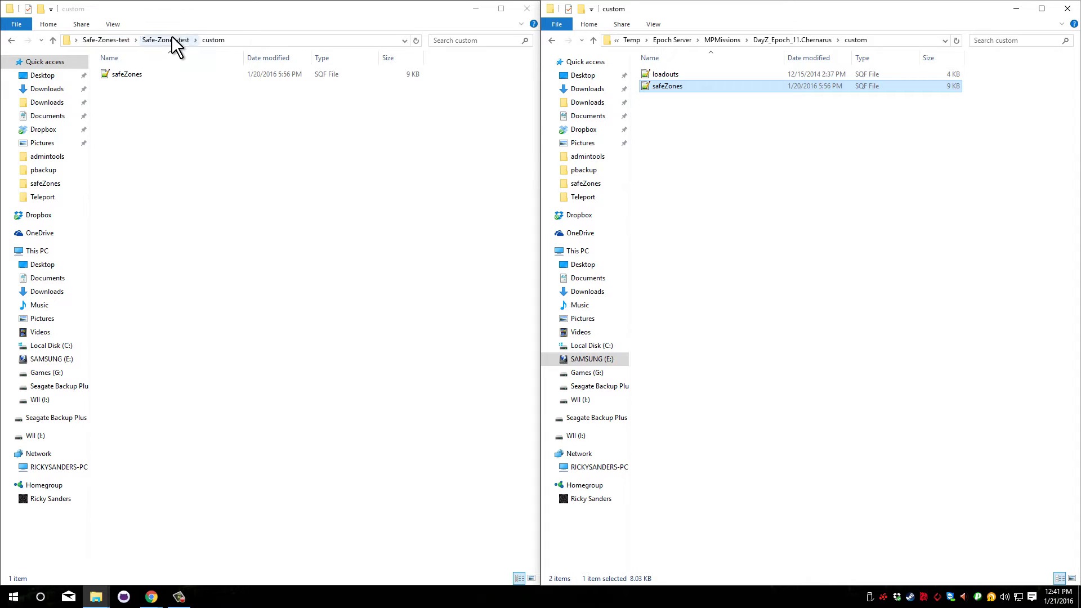
pyautogui.click(526, 9)
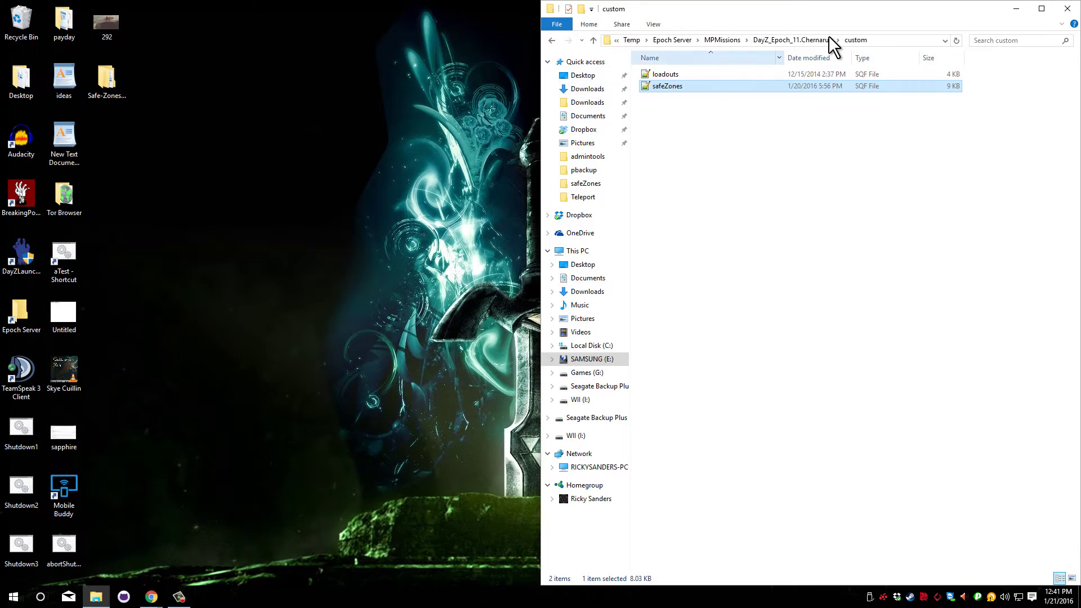
pyautogui.press('super+Left')
pyautogui.click(667, 218)
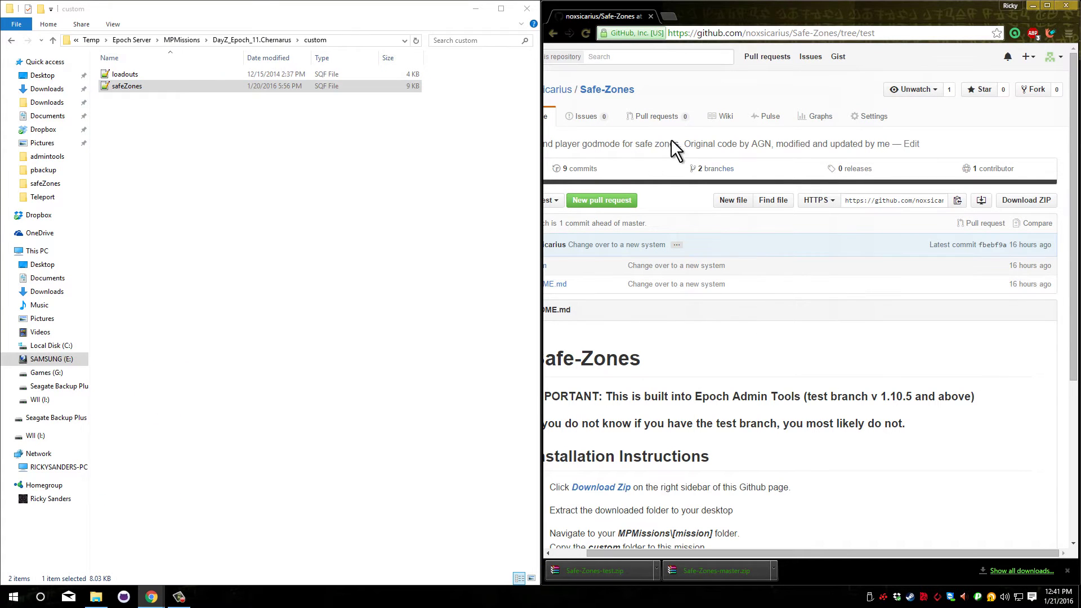
pyautogui.hscroll(-1, 658, 320)
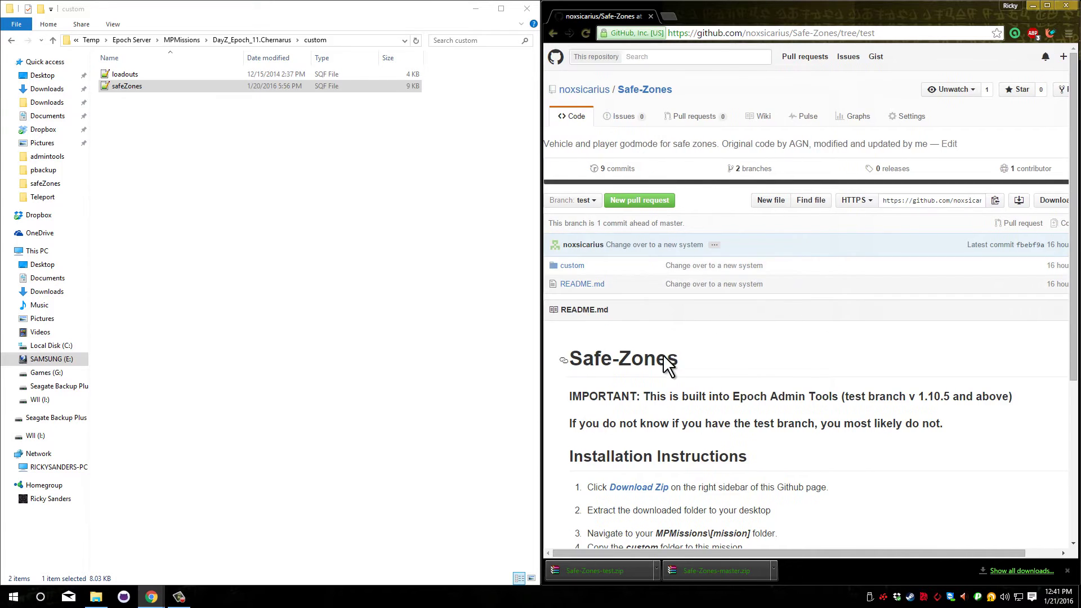
pyautogui.scroll(-4, 724, 317)
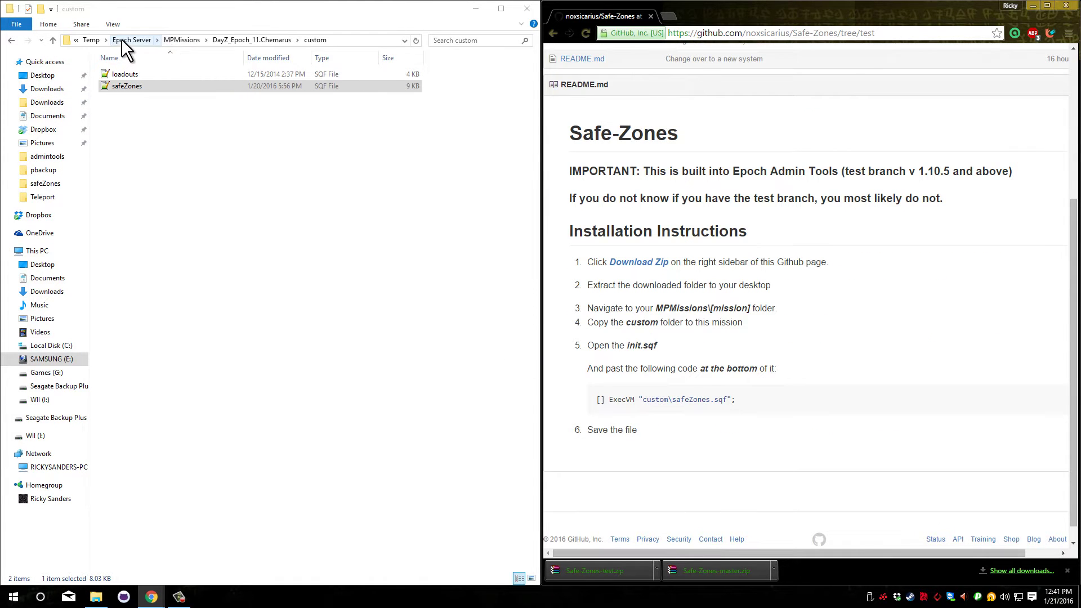
# Step: Open init.sqf from the DayZ_Epoch_11.Chernarus folder and delete the Safe Zones comment with its safeZoneCars and safeZoneCommander lines
pyautogui.click(178, 39)
pyautogui.doubleClick(164, 186)
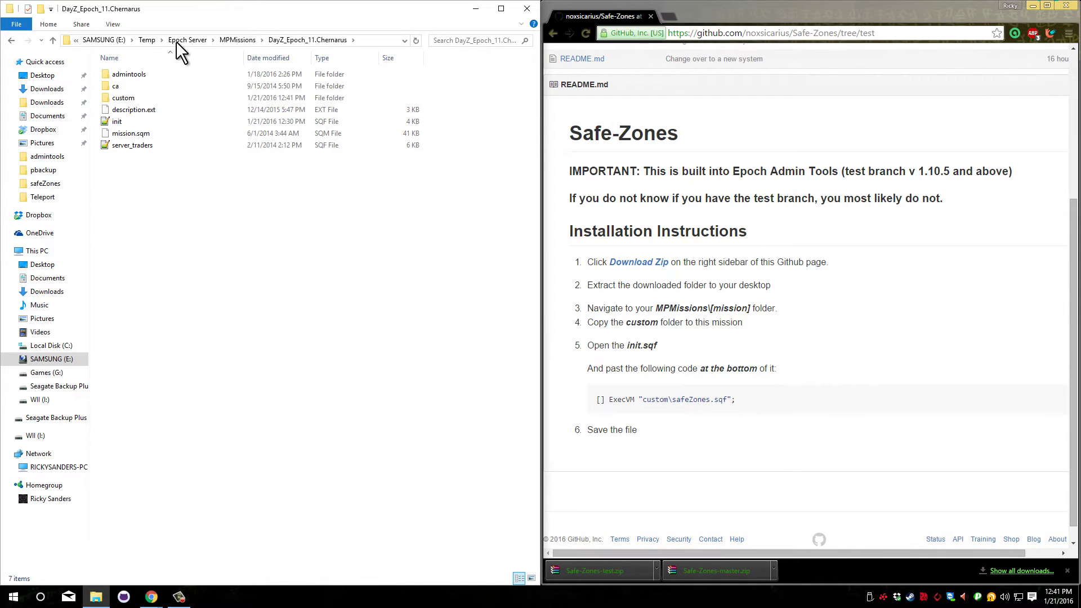
pyautogui.doubleClick(140, 119)
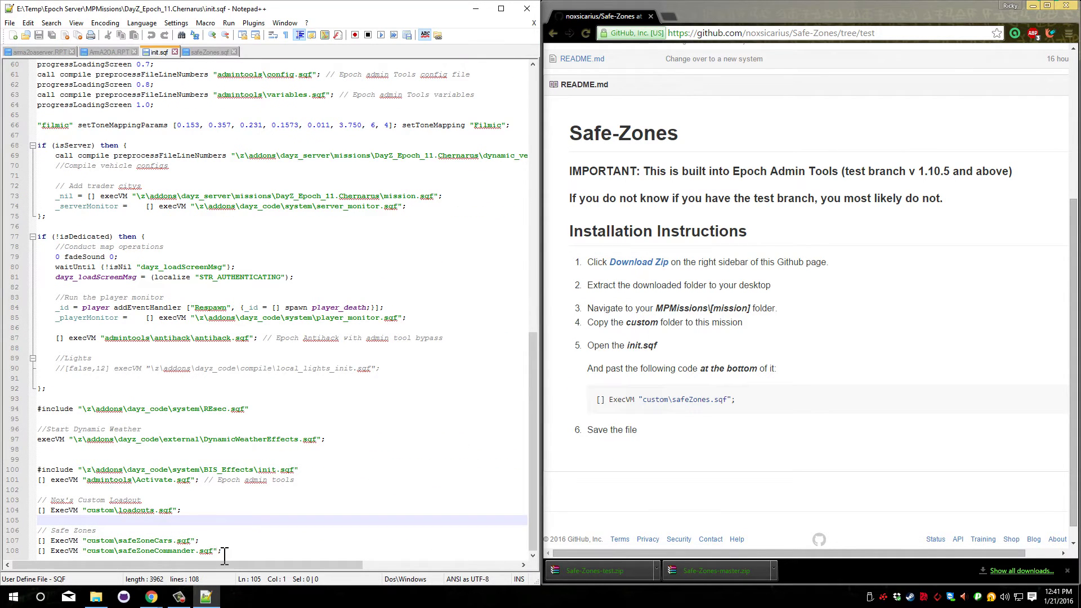
pyautogui.moveTo(224, 556); pyautogui.dragTo(8, 531)
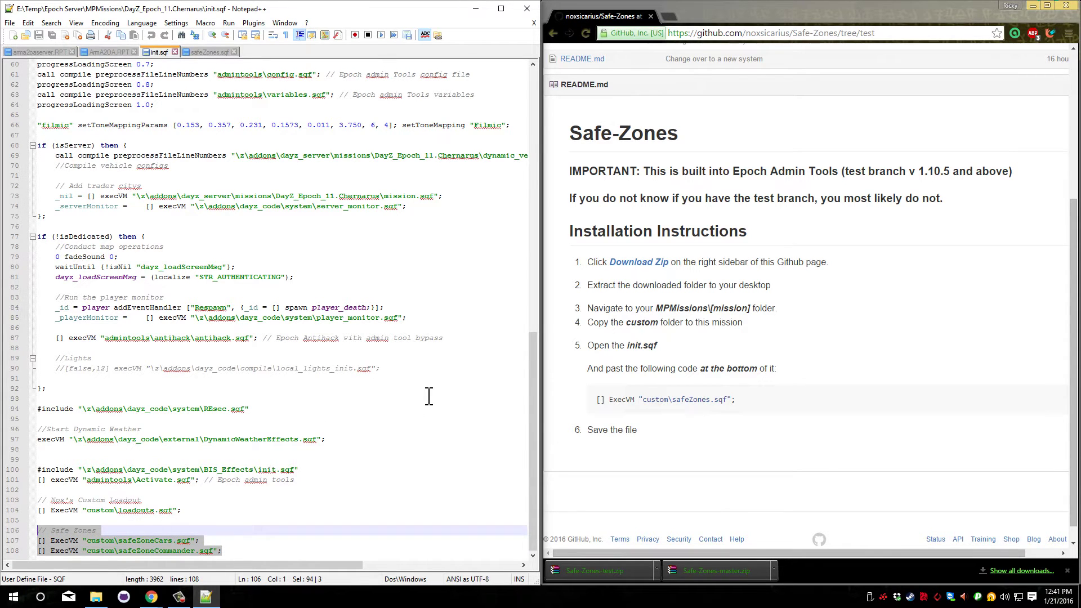
pyautogui.press('Delete')
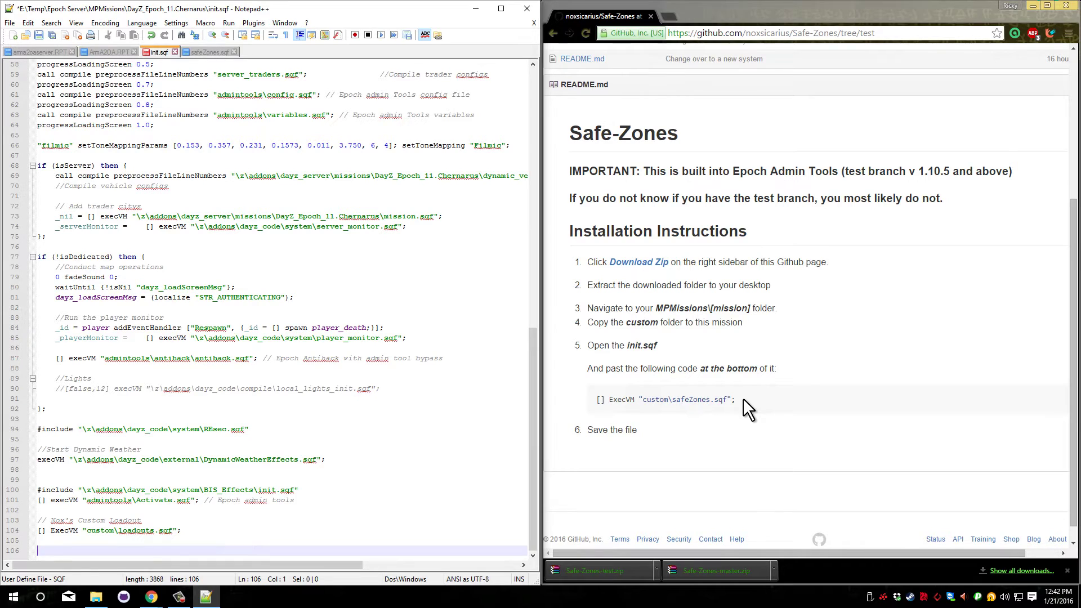
# Step: Add the instructions' line [] ExecVM "custom\safeZones.sqf"; at the end of init.sqf with the comment // Nox Safe Zones, and save the file
pyautogui.moveTo(743, 398); pyautogui.dragTo(573, 396)
pyautogui.hotkey('ctrl', 'c')
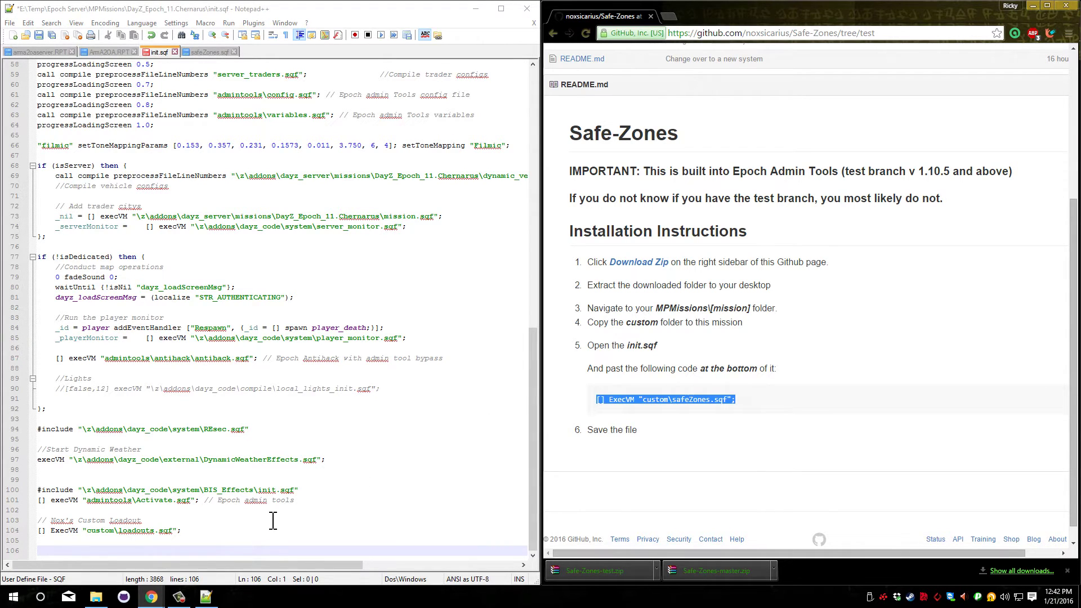
pyautogui.click(130, 550)
pyautogui.hotkey('ctrl', 'v')
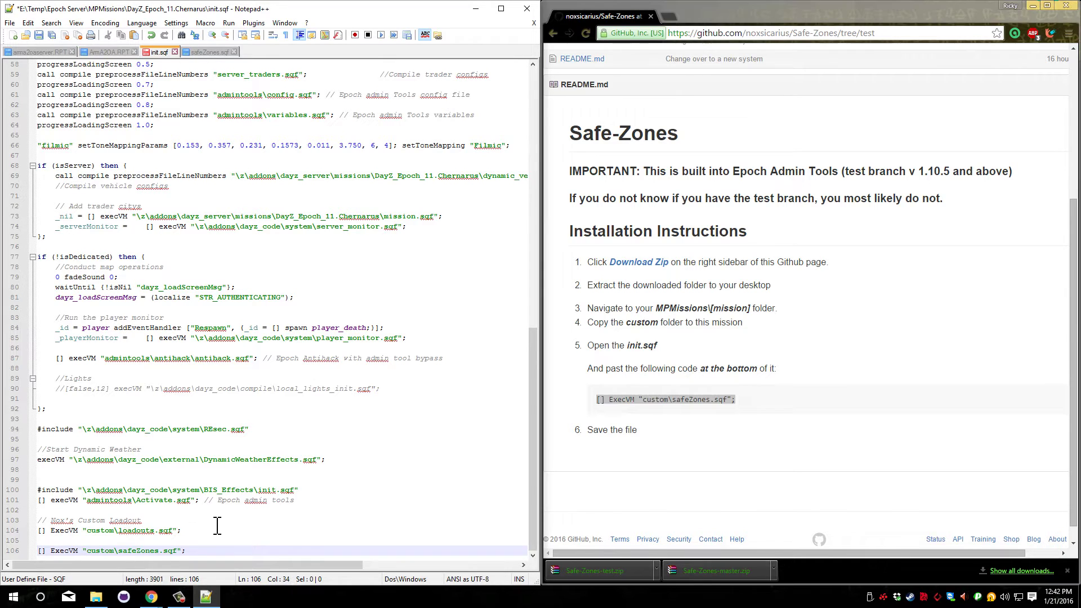
pyautogui.write('// Nox Safe Zones')
pyautogui.click(392, 337)
pyautogui.hotkey('ctrl', 's')
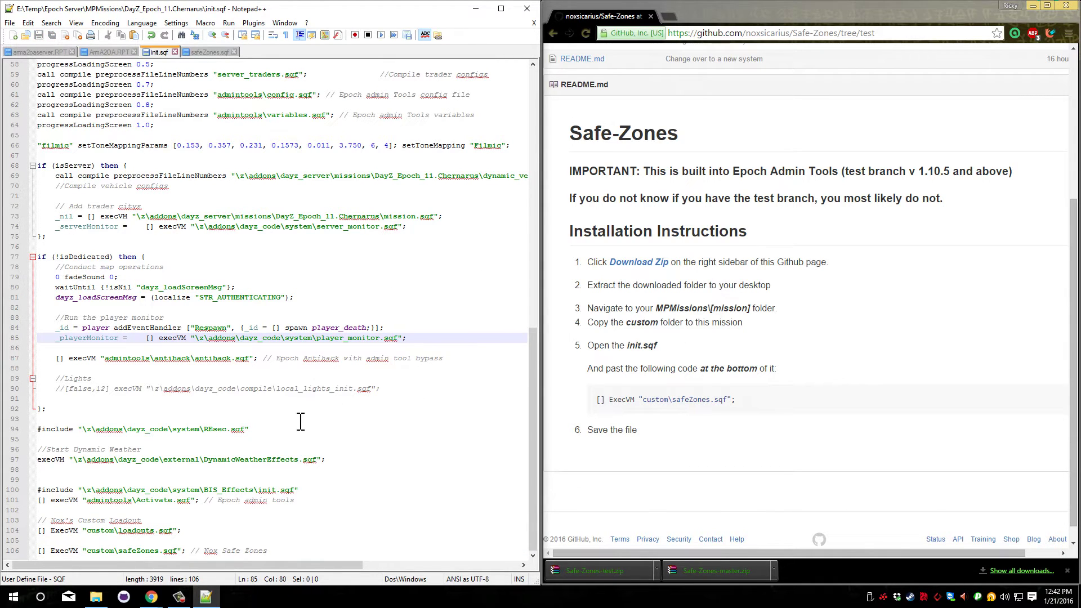
# Step: Open safeZones.sqf from the custom folder inside the DayZ_Epoch_11.Chernarus mission, keeping the folder window beside the editor
pyautogui.scroll(15, 230, 465)
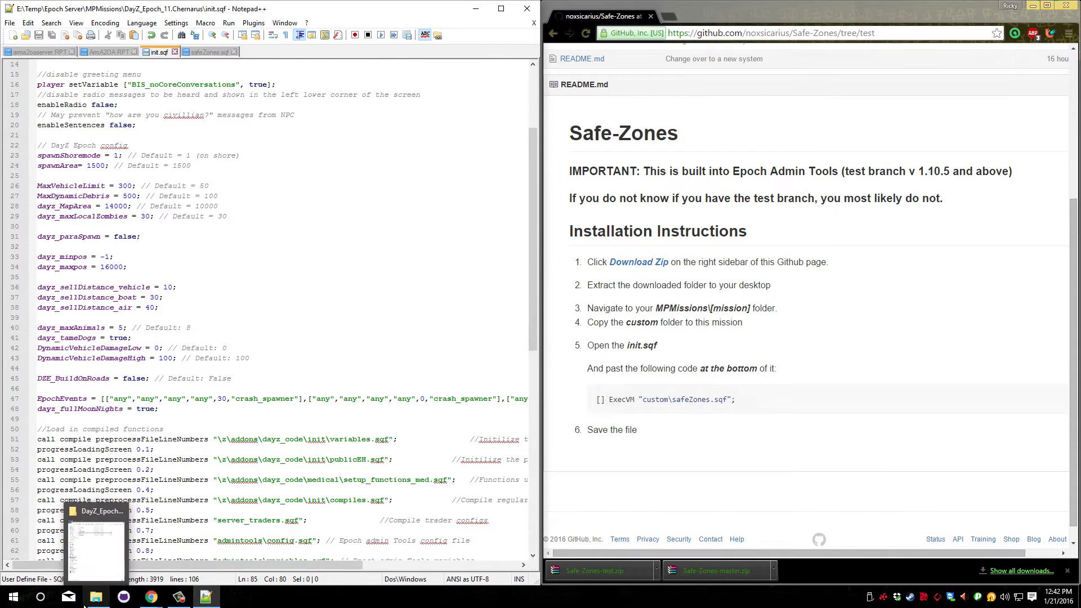
pyautogui.click(85, 602)
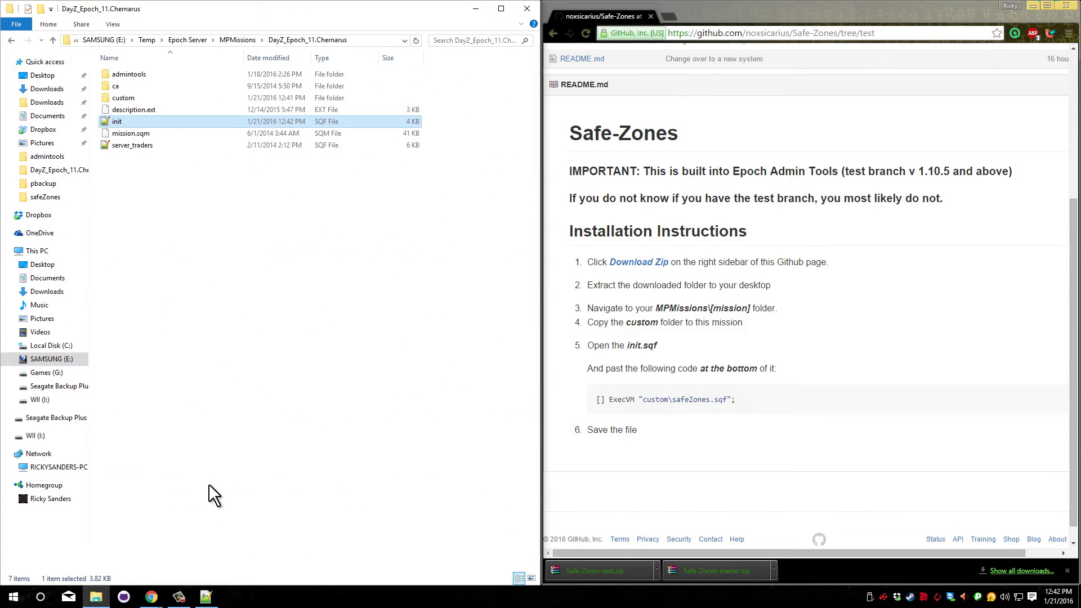
pyautogui.doubleClick(142, 99)
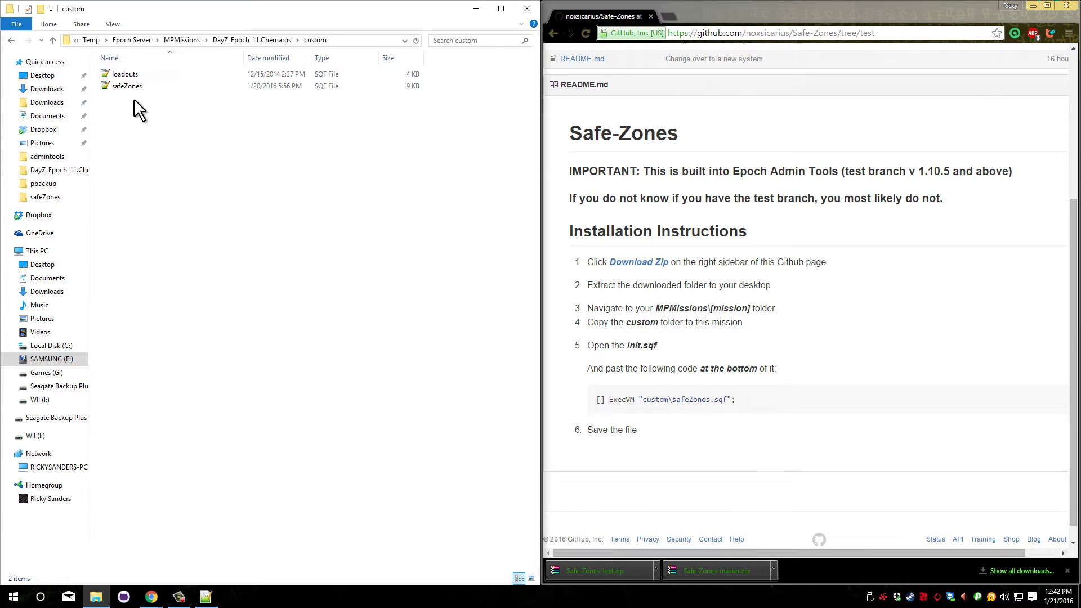
pyautogui.moveTo(262, 22); pyautogui.dragTo(687, 67)
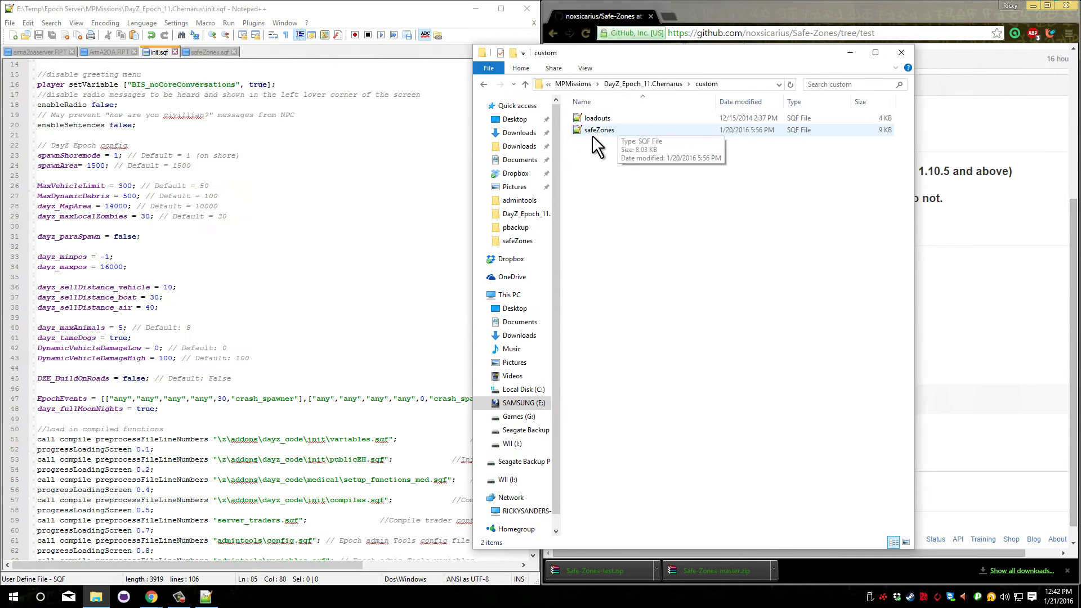
pyautogui.doubleClick(603, 131)
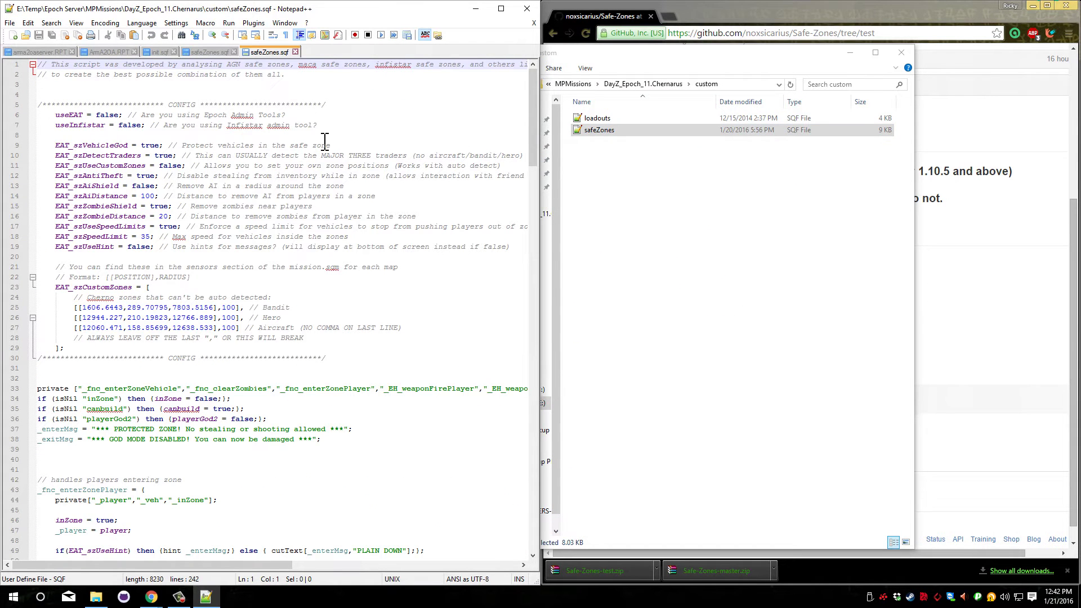
# Step: Examine the CONFIG block of safeZones.sqf, especially the useEAT and useInfistar admin tool options
pyautogui.click(41, 106)
pyautogui.moveTo(41, 105); pyautogui.dragTo(338, 361)
pyautogui.click(55, 115)
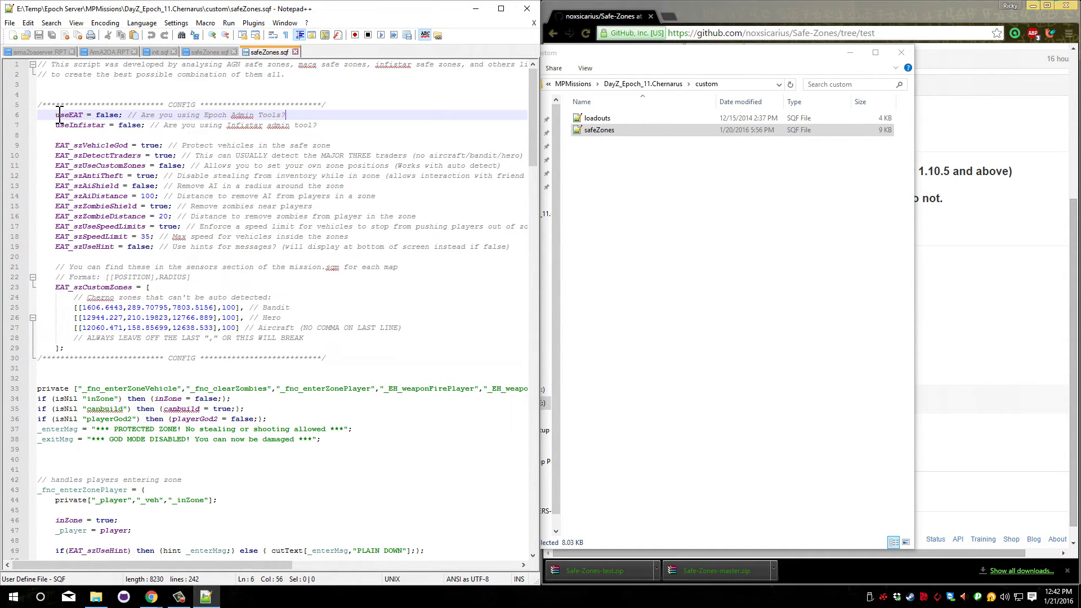
pyautogui.moveTo(55, 115); pyautogui.dragTo(298, 115)
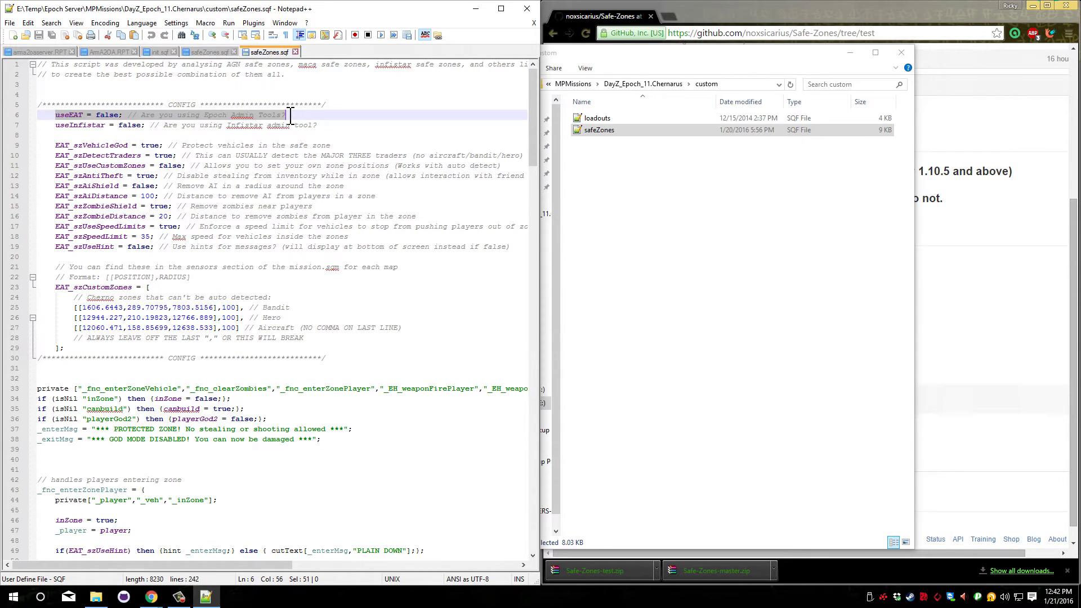
pyautogui.click(185, 123)
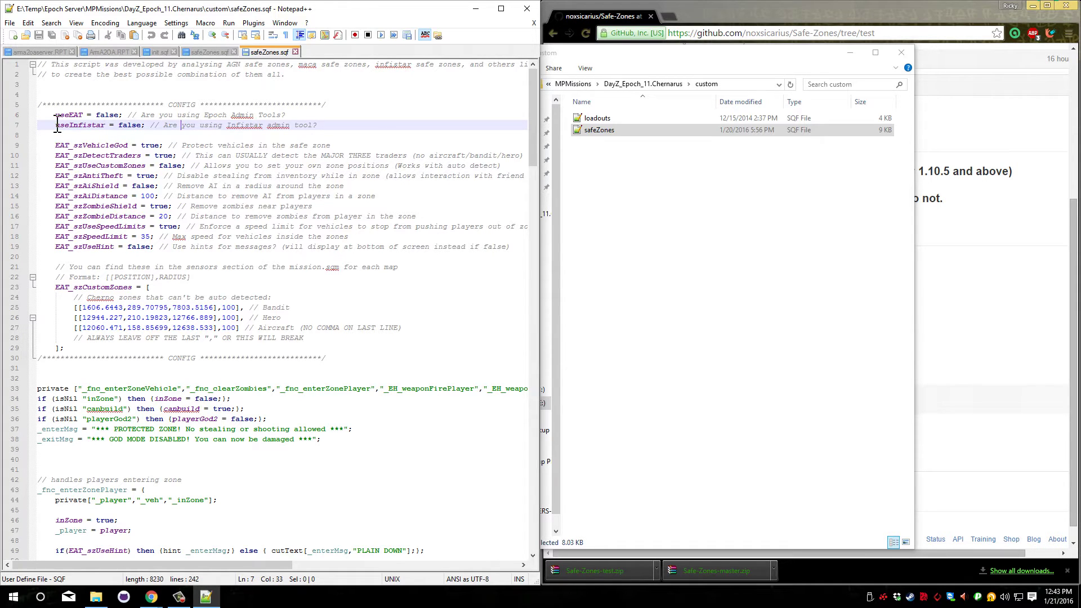
pyautogui.doubleClick(135, 125)
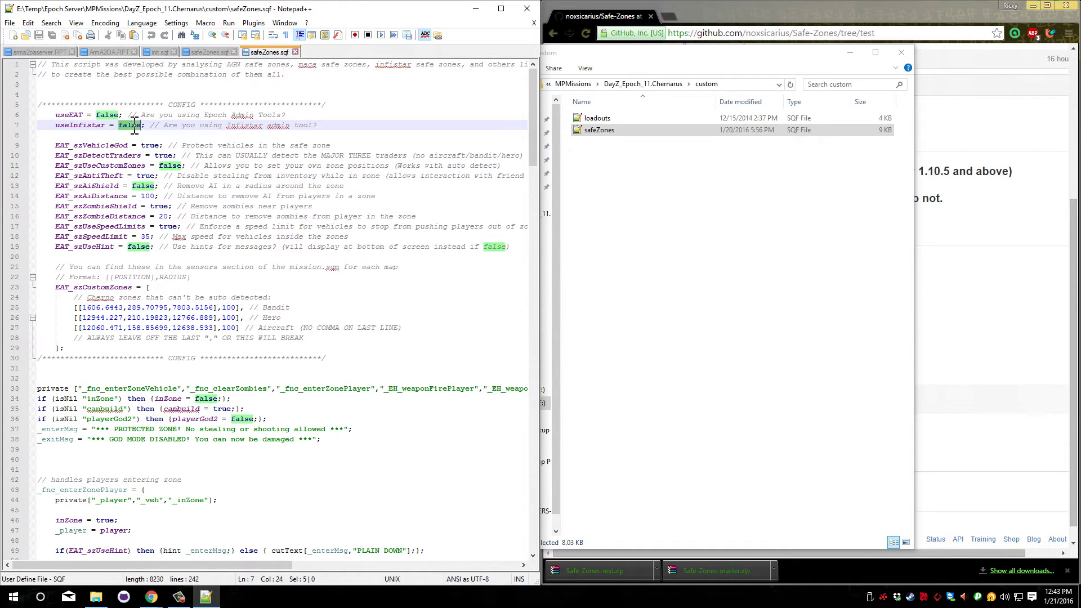
pyautogui.click(114, 116)
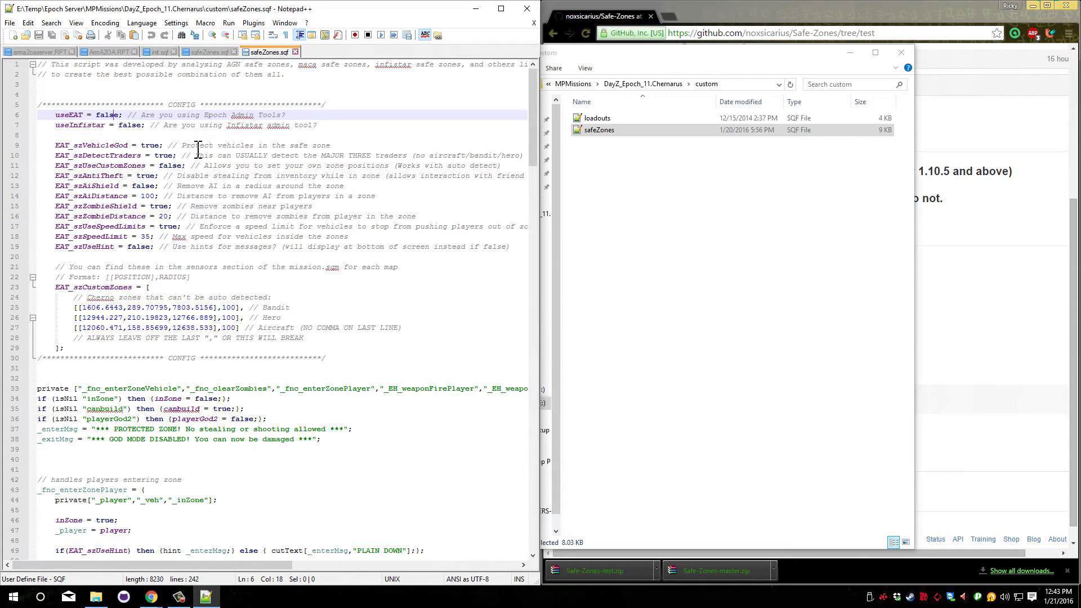
pyautogui.doubleClick(105, 116)
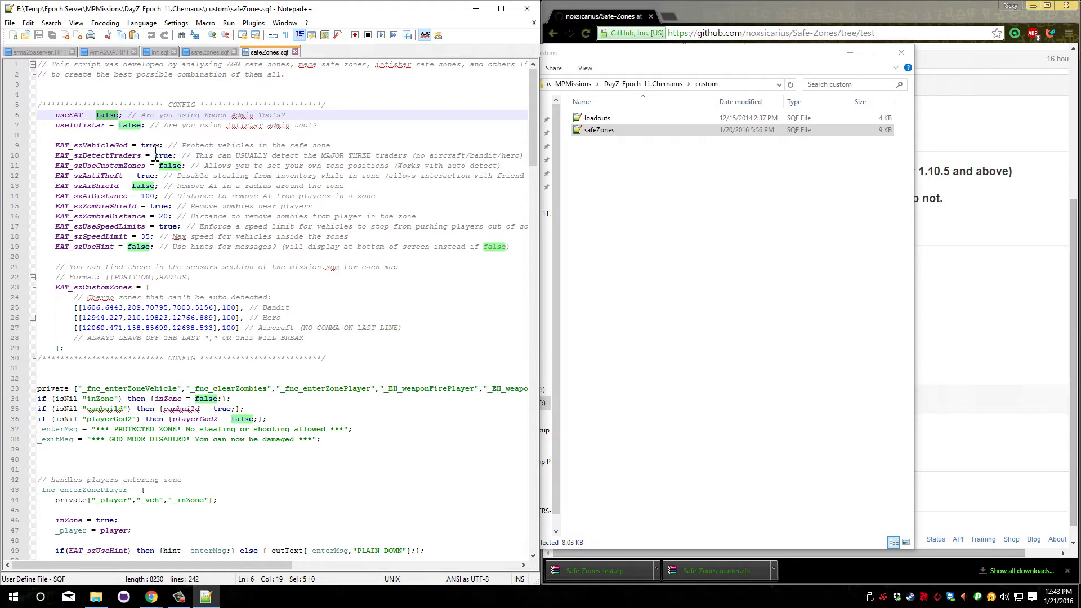
pyautogui.scroll(-4, 325, 188)
pyautogui.scroll(3, 320, 190)
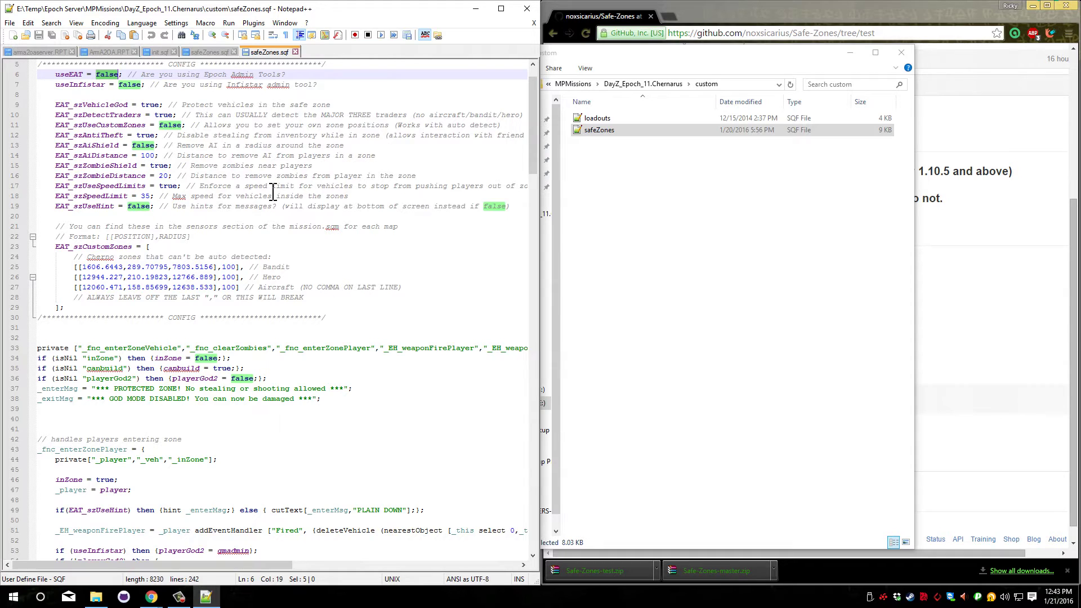
pyautogui.scroll(2, 206, 152)
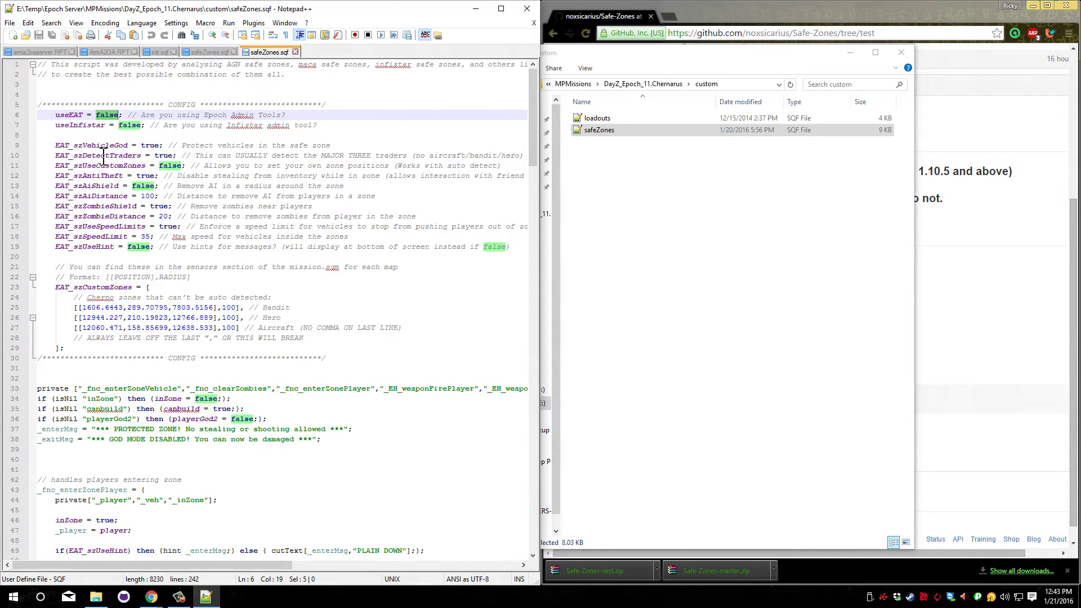
# Step: Review the EAT_szVehicleGod vehicle protection and EAT_szDetectTraders trader detection options in the CONFIG block
pyautogui.click(125, 145)
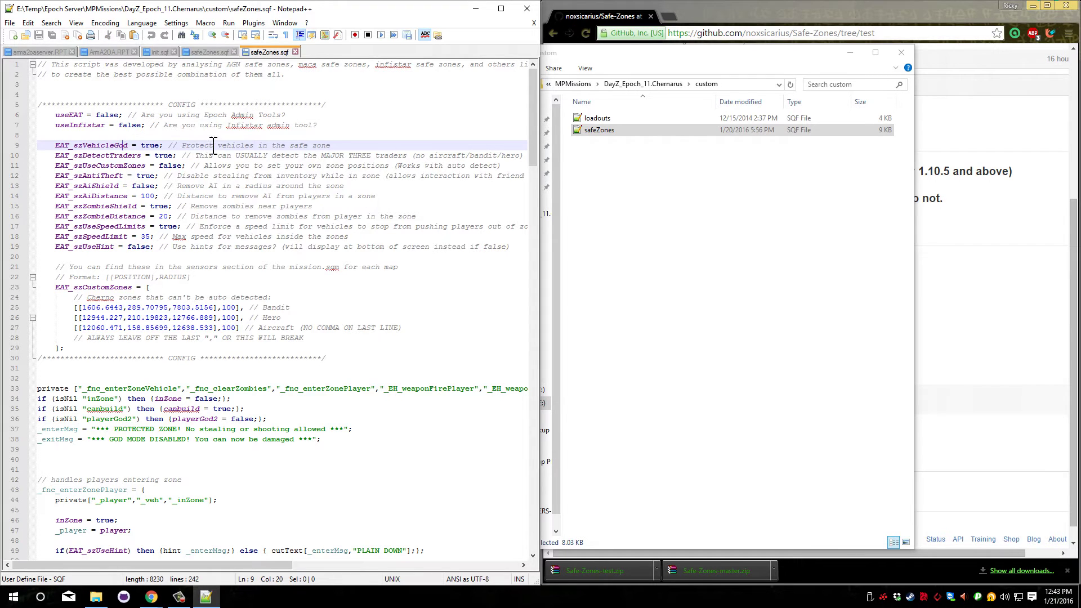
pyautogui.doubleClick(151, 145)
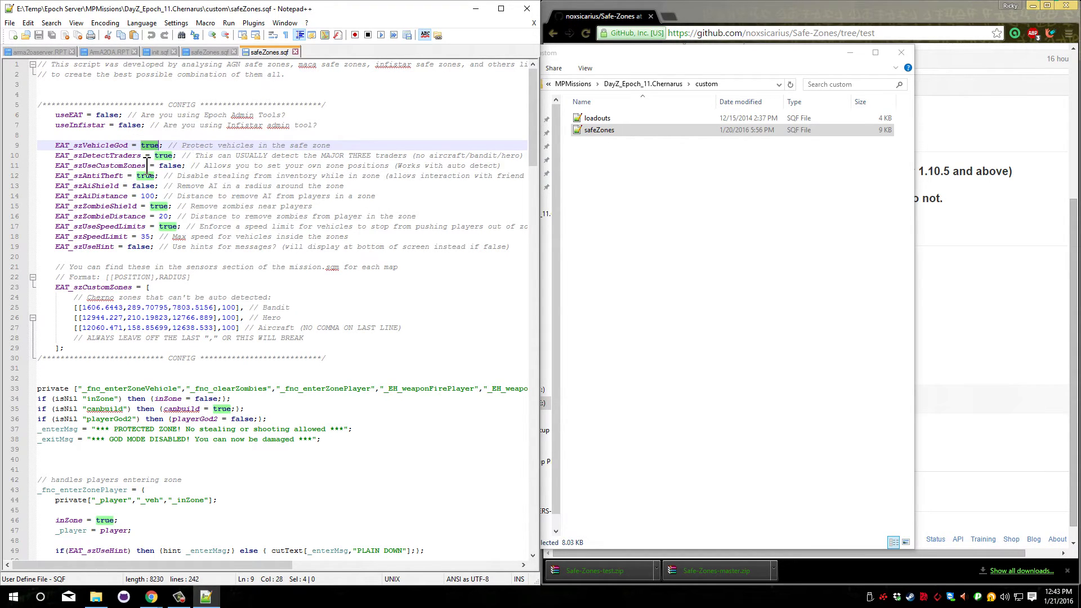
pyautogui.doubleClick(169, 156)
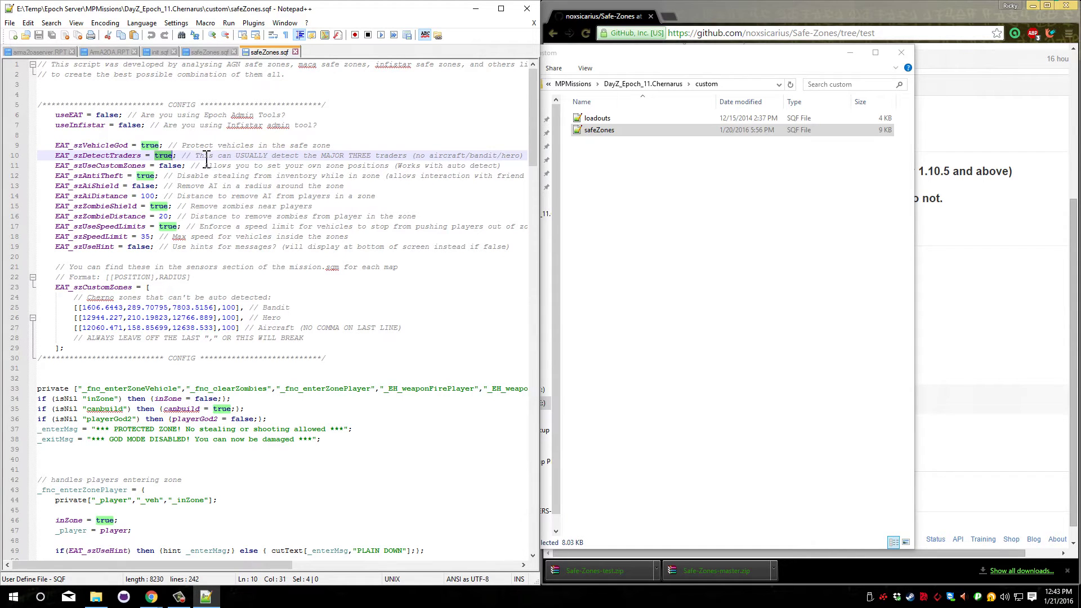
pyautogui.click(208, 156)
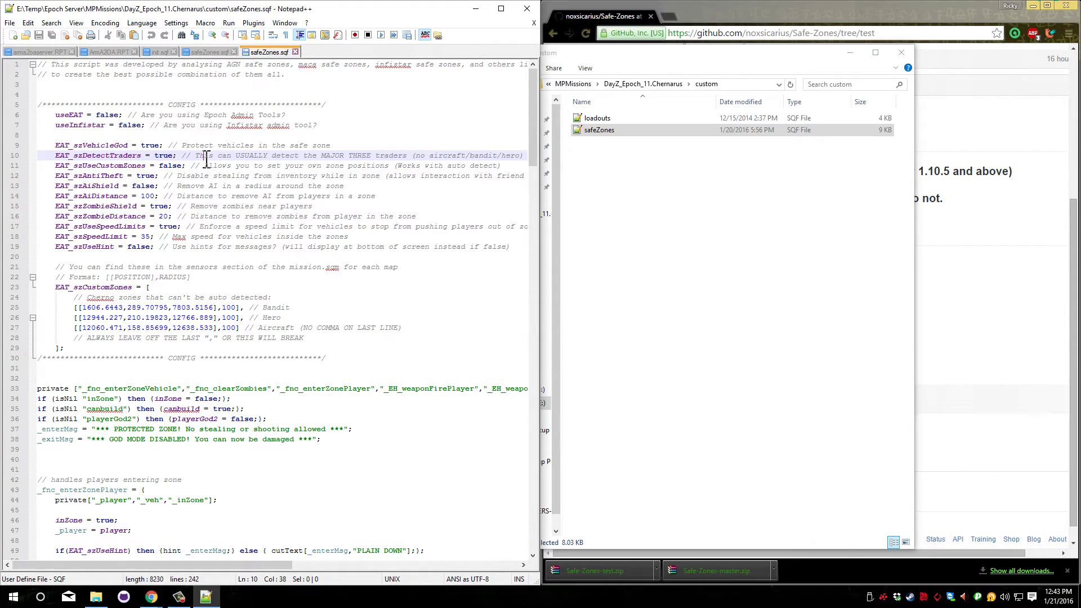
pyautogui.doubleClick(169, 156)
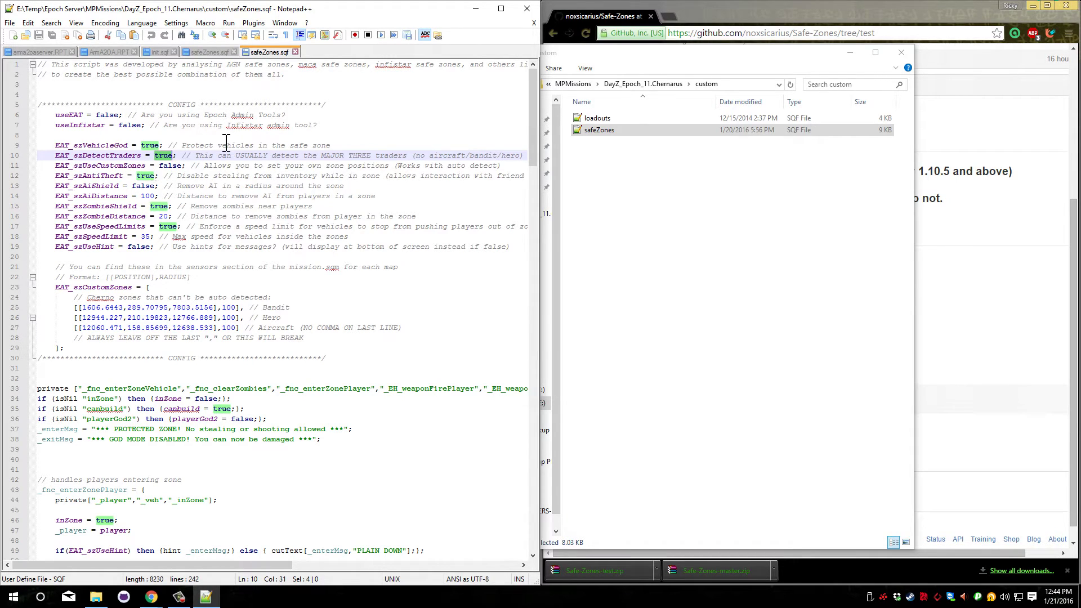
# Step: Examine how EAT_szUseCustomZones and EAT_szDetectTraders relate to the Bandit, Hero and Aircraft positions listed in EAT_szCustomZones
pyautogui.moveTo(54, 287); pyautogui.dragTo(154, 288)
pyautogui.click(196, 247)
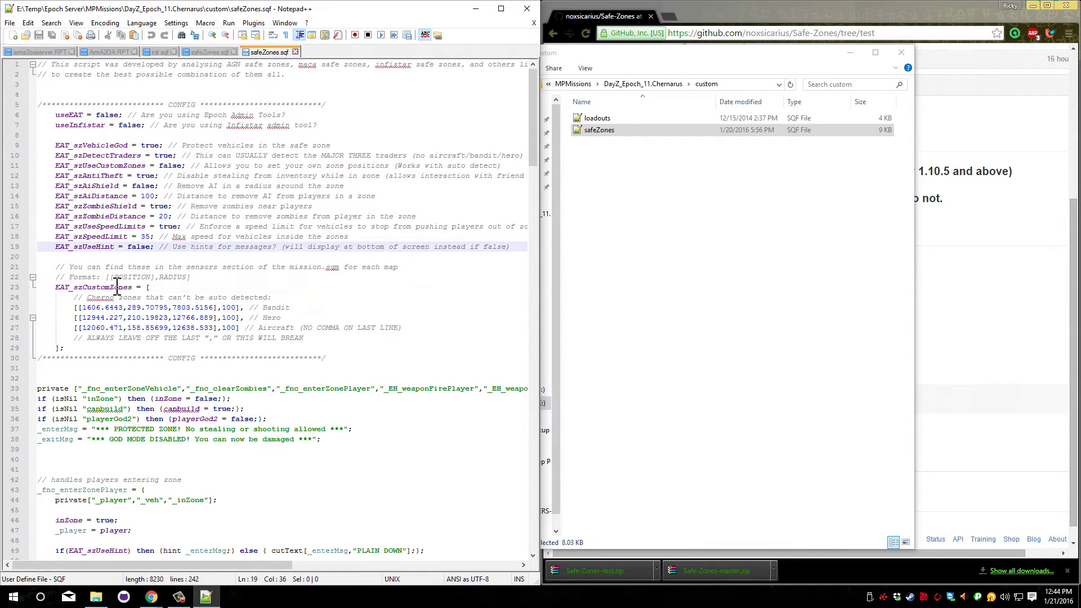
pyautogui.doubleClick(142, 167)
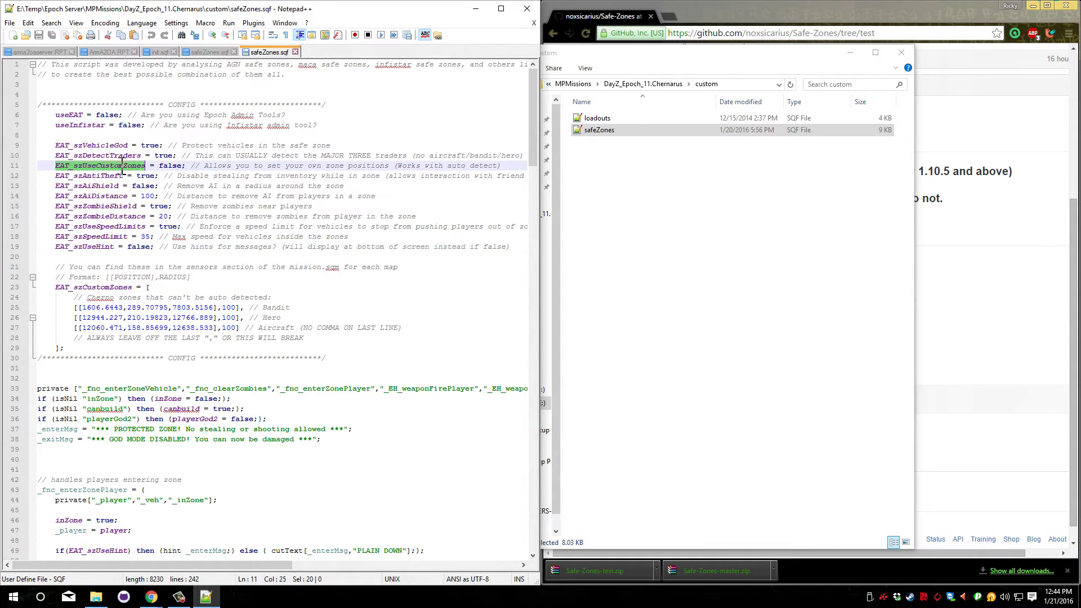
pyautogui.doubleClick(169, 166)
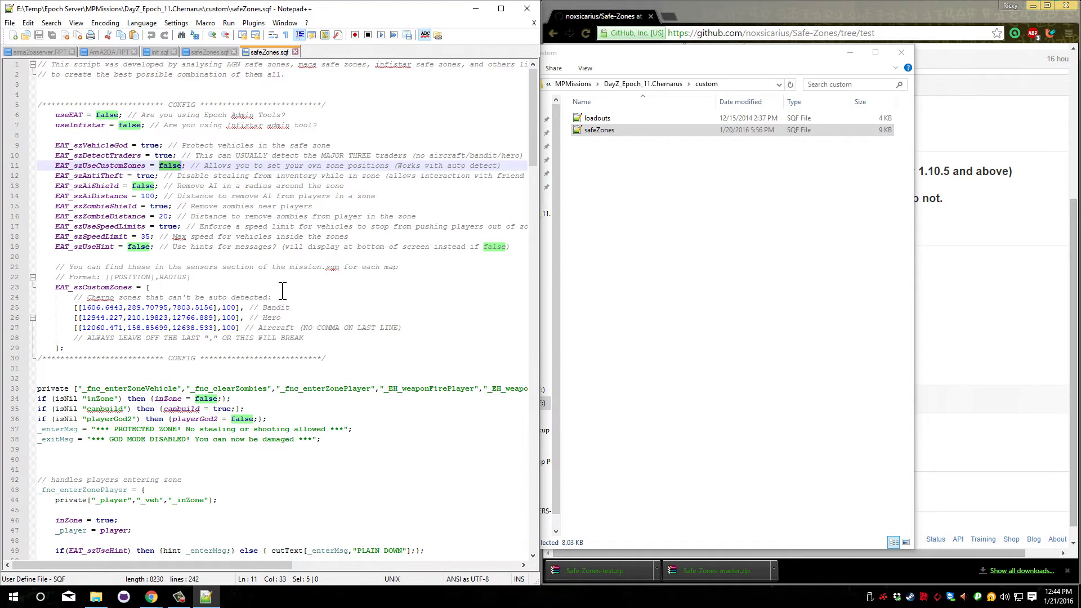
pyautogui.click(123, 317)
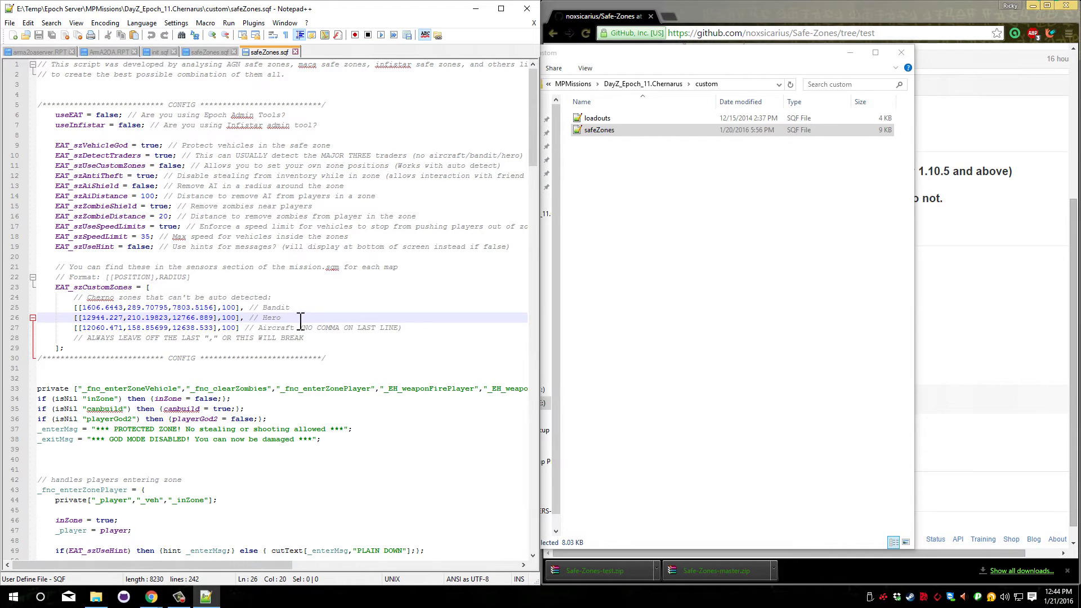
pyautogui.moveTo(297, 307); pyautogui.dragTo(75, 316)
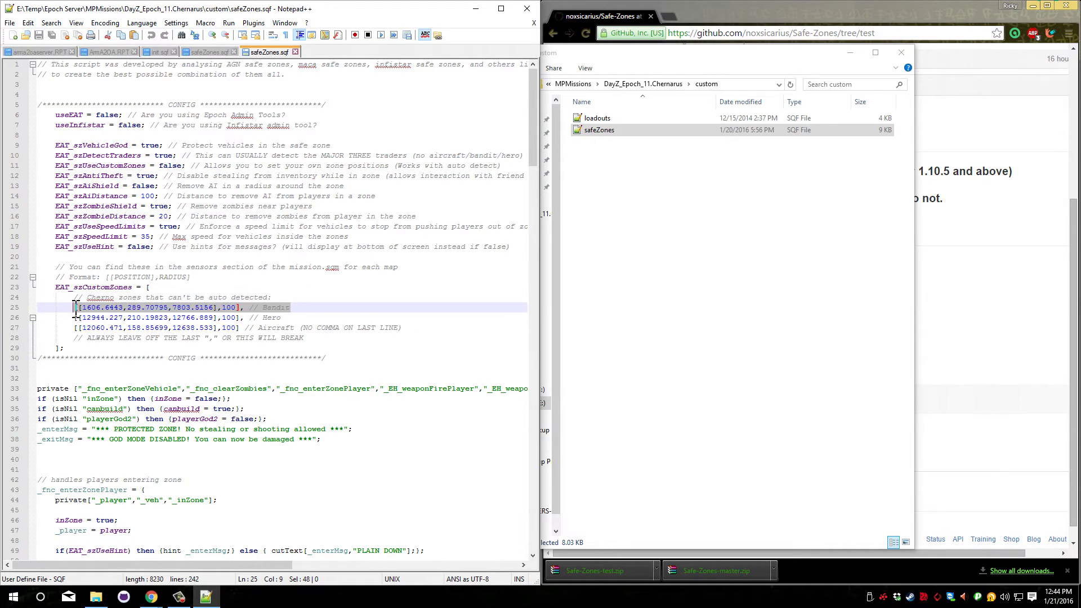
pyautogui.click(295, 315)
pyautogui.click(275, 328)
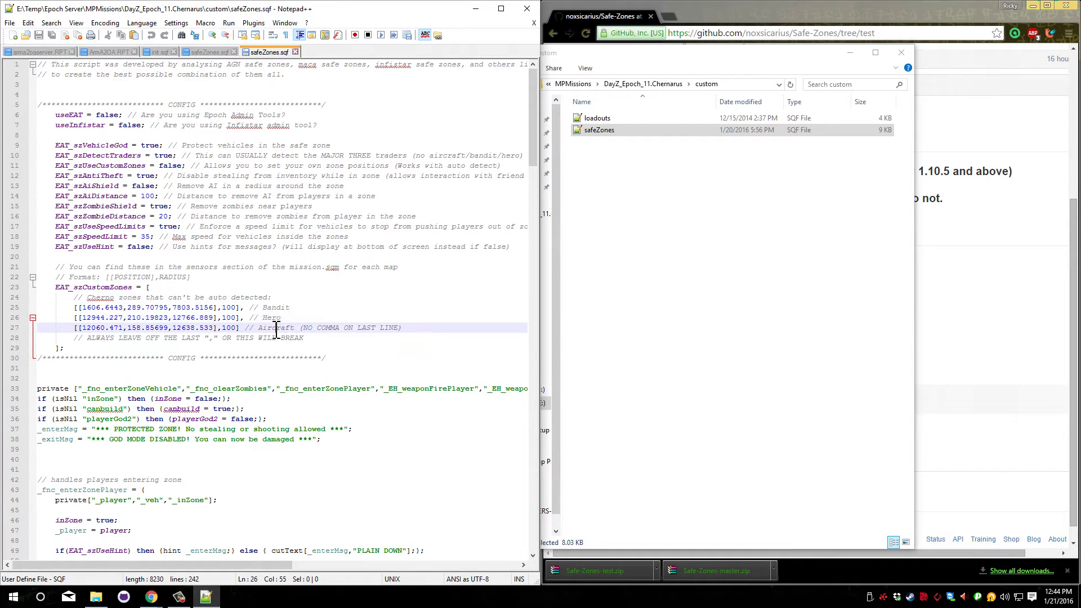
pyautogui.click(150, 156)
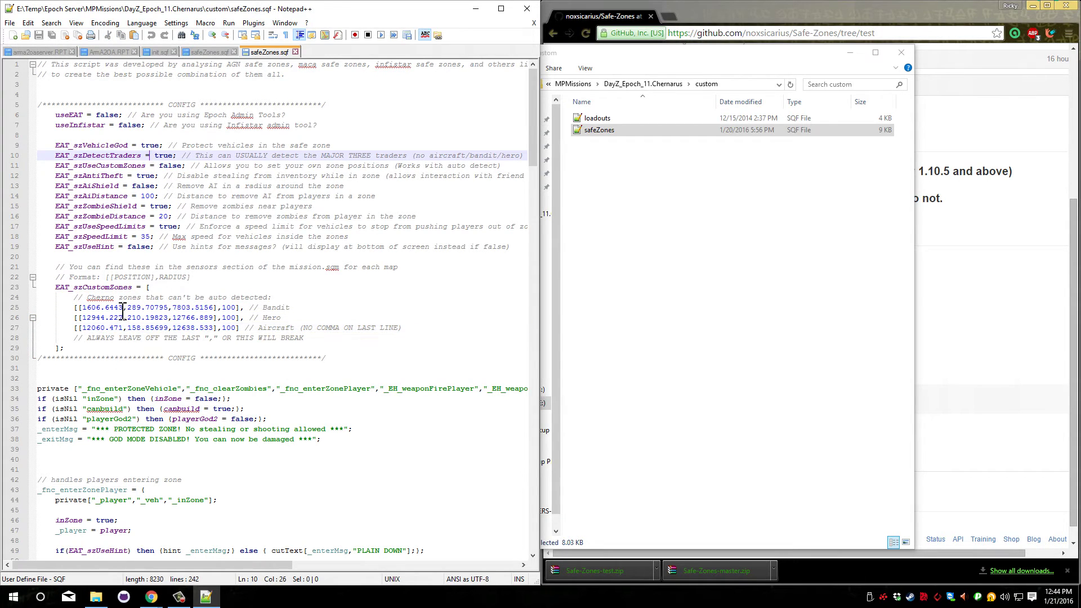
pyautogui.click(187, 166)
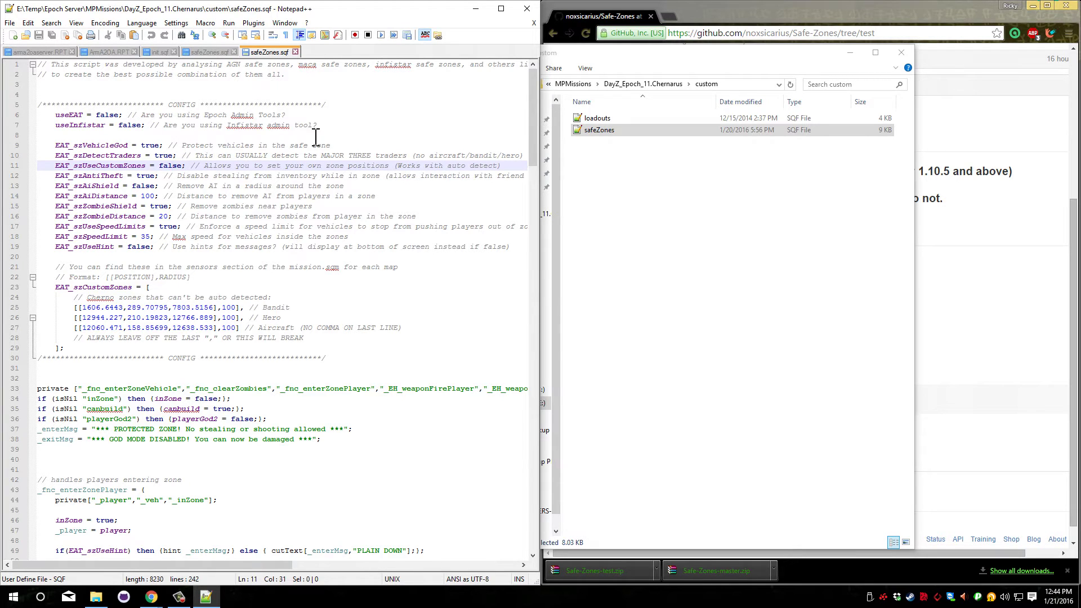
pyautogui.click(174, 156)
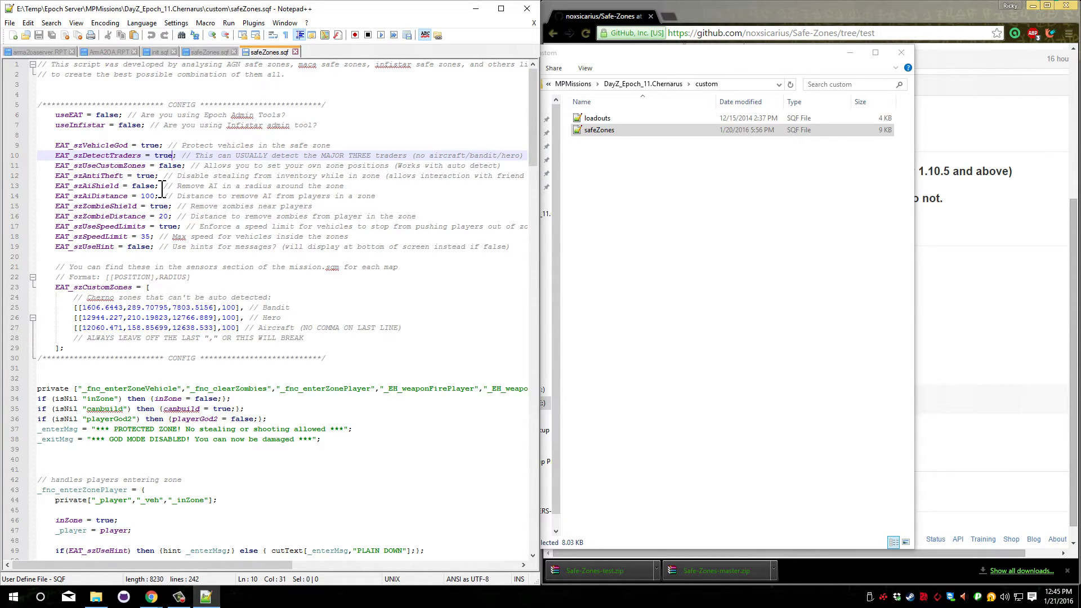
pyautogui.click(123, 165)
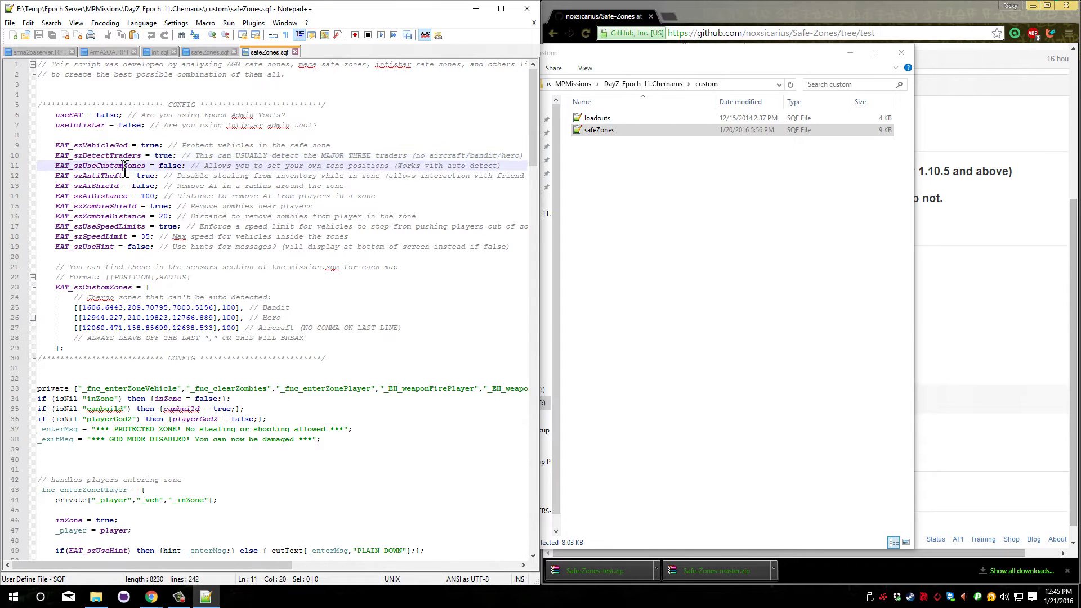
# Step: Review the EAT_szAntiTheft option and its comment about inventory stealing and interaction with friends
pyautogui.doubleClick(116, 176)
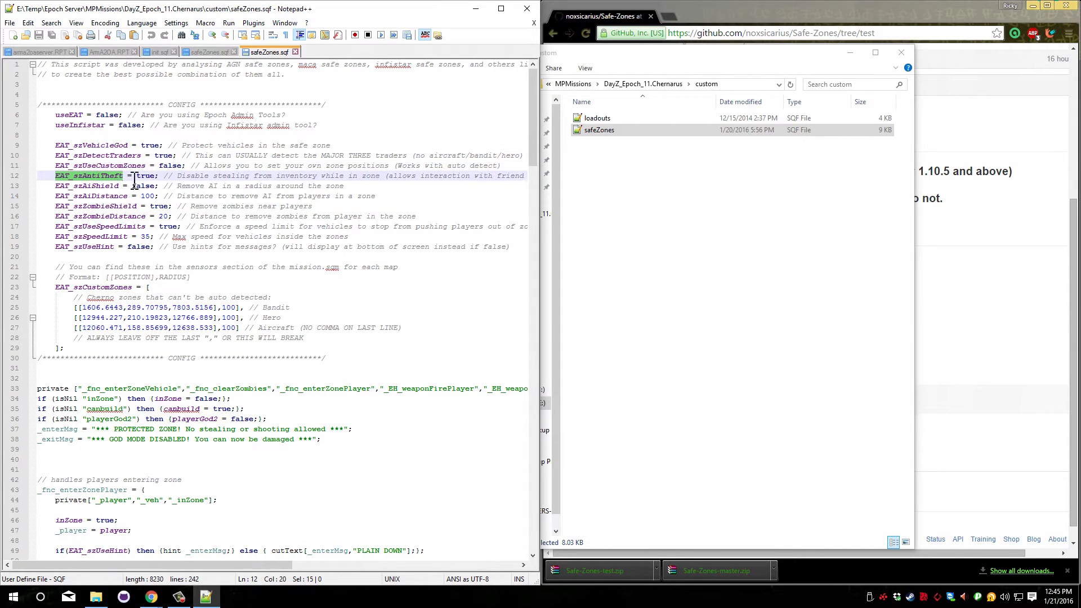
pyautogui.click(269, 177)
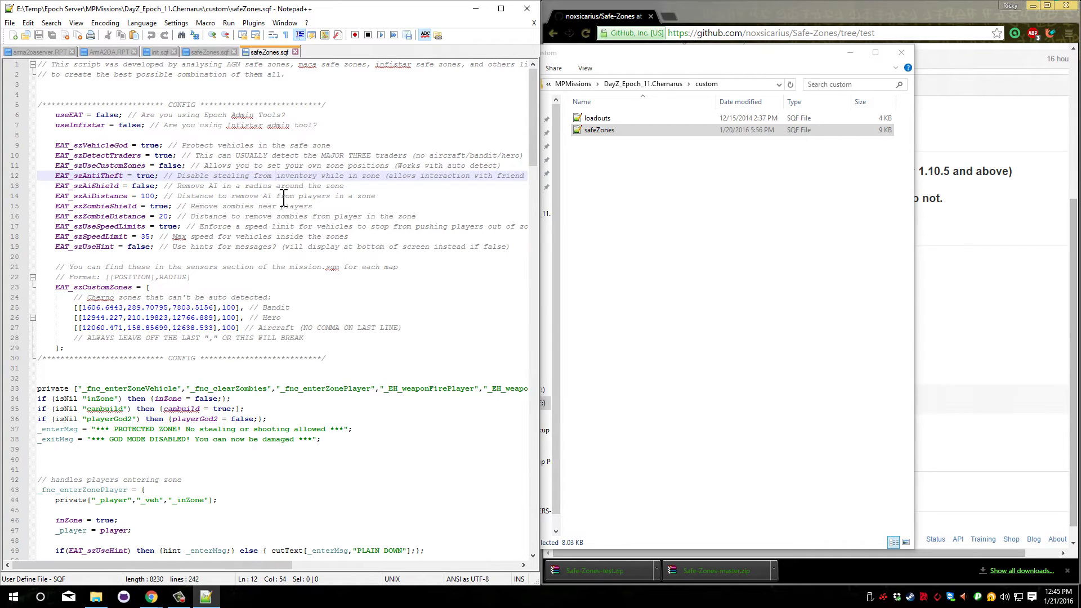
pyautogui.moveTo(388, 177); pyautogui.dragTo(526, 177)
pyautogui.click(386, 174)
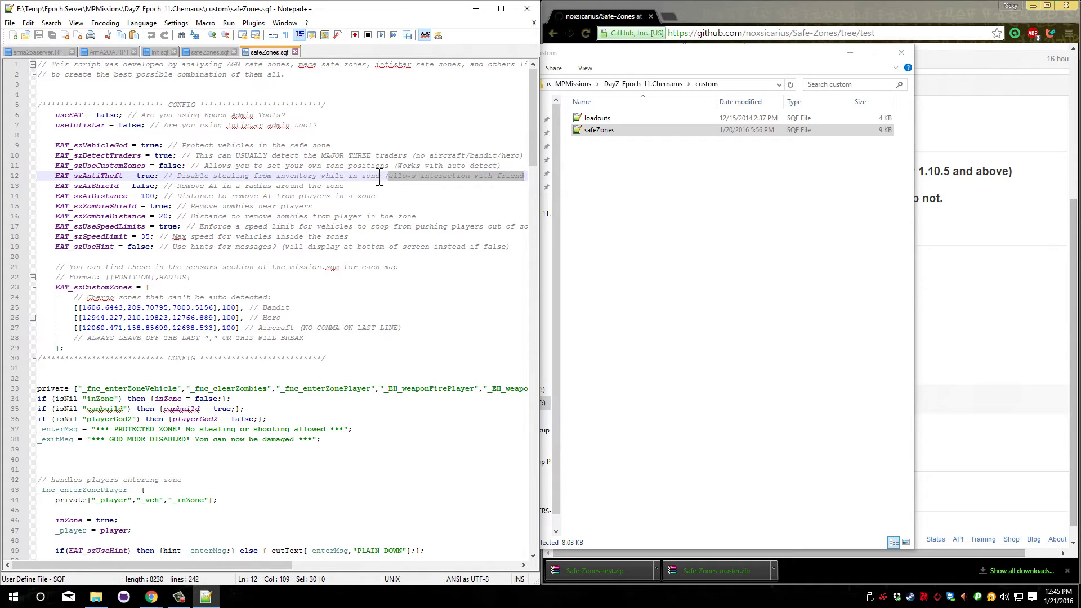
pyautogui.click(414, 185)
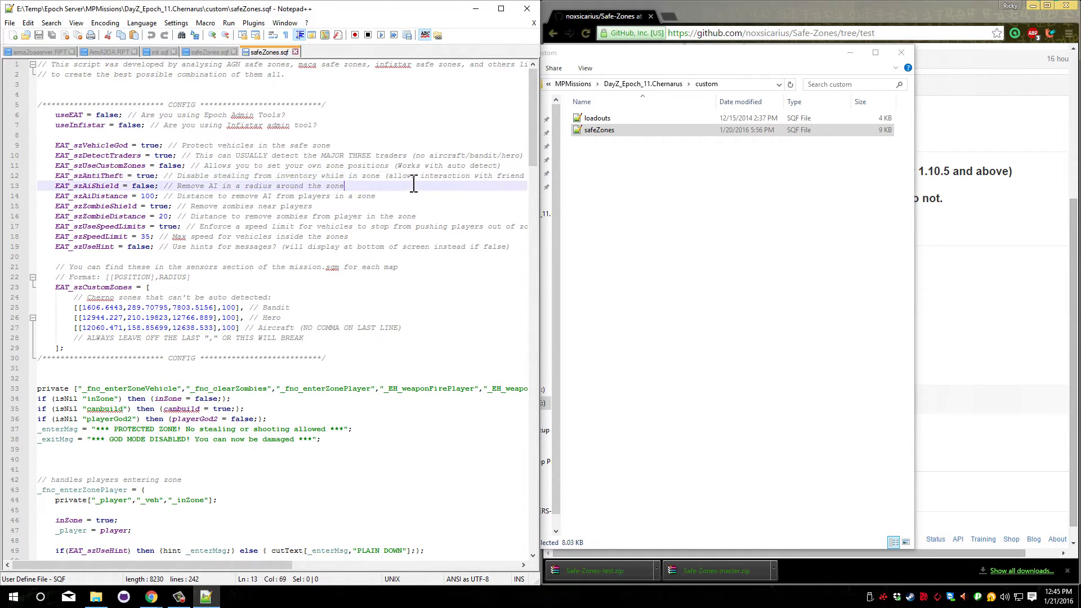
# Step: Review the AI and zombie removal options EAT_szAiShield, EAT_szAiDistance, EAT_szZombieShield and EAT_szZombieDistance, comparing the two distances
pyautogui.doubleClick(141, 186)
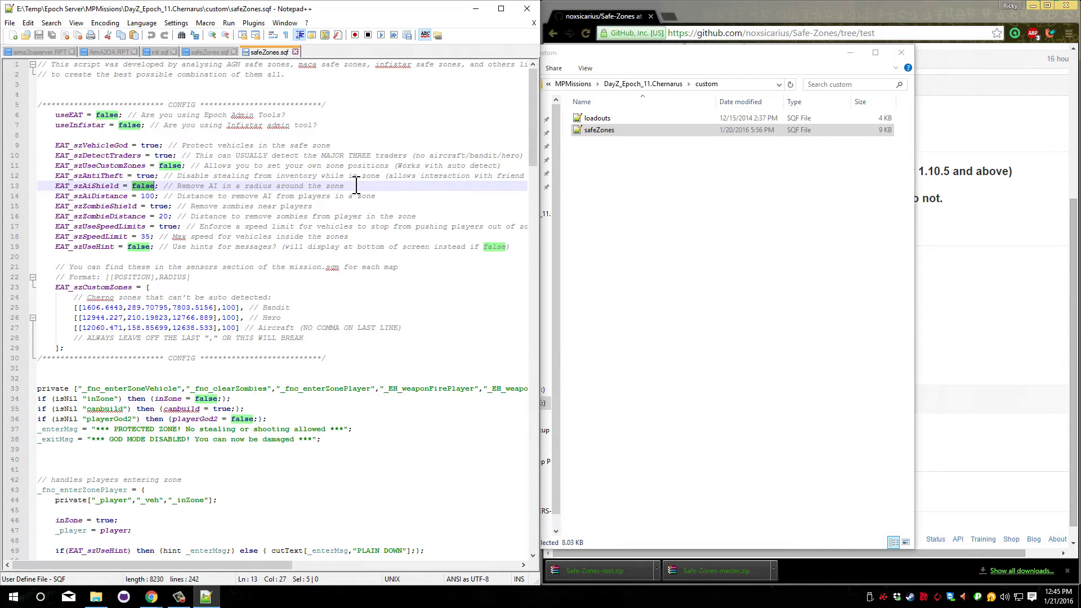
pyautogui.doubleClick(147, 196)
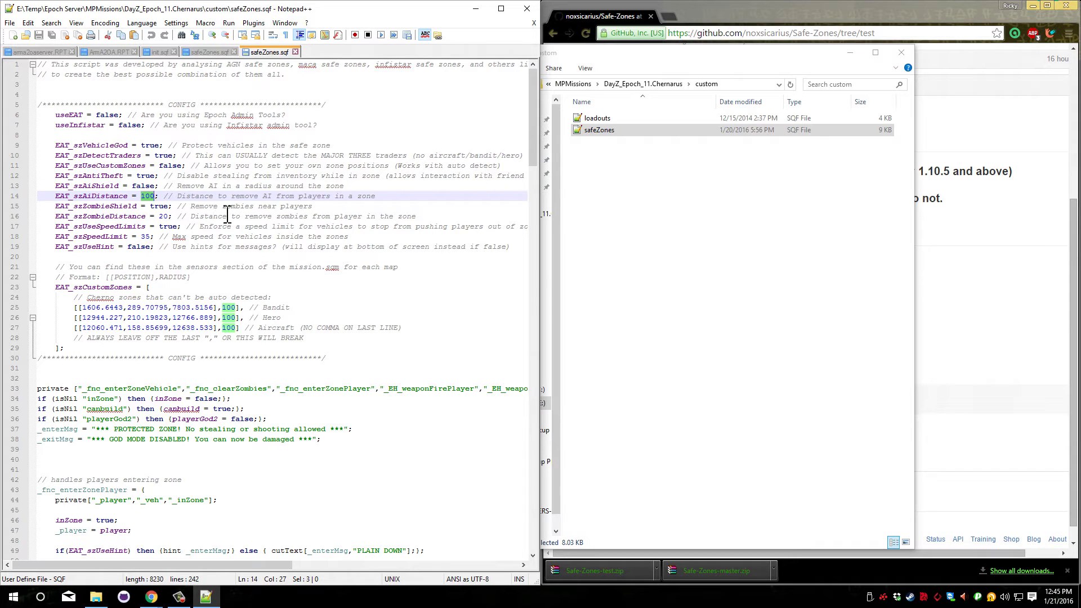
pyautogui.doubleClick(162, 207)
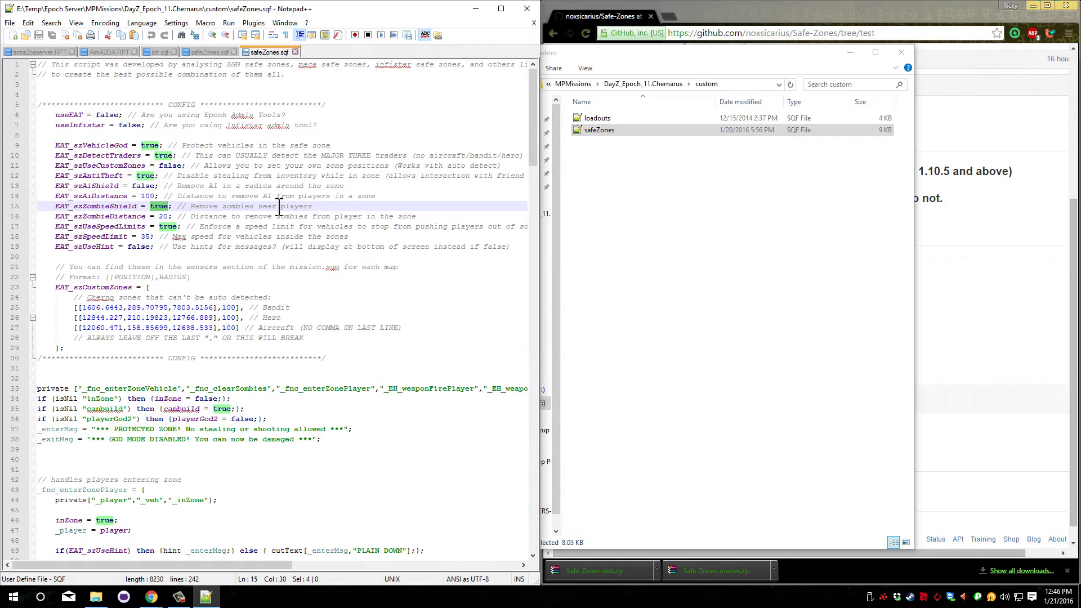
pyautogui.doubleClick(164, 216)
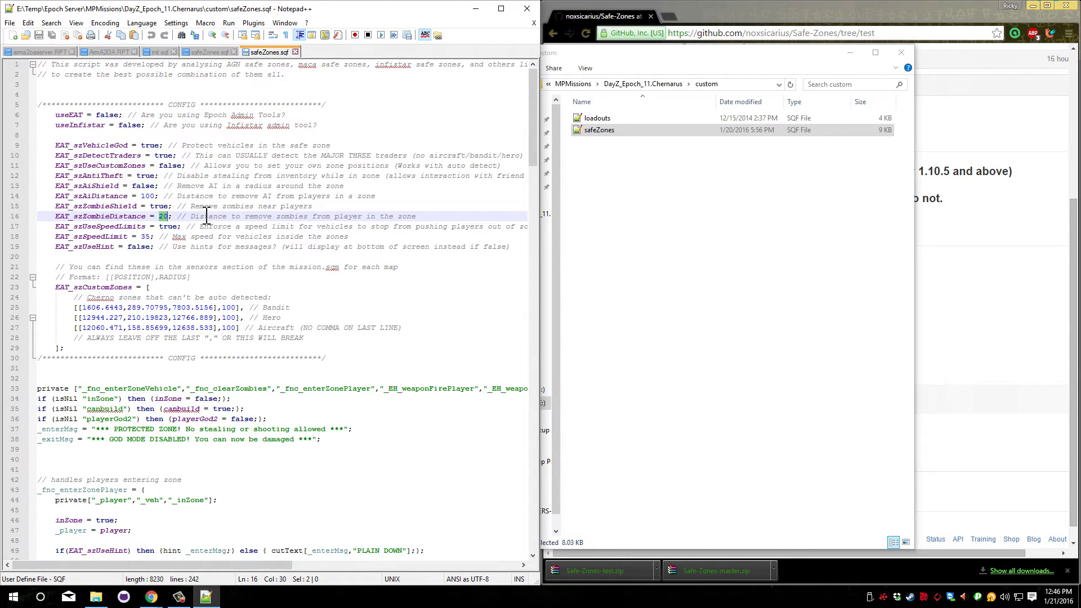
pyautogui.click(367, 207)
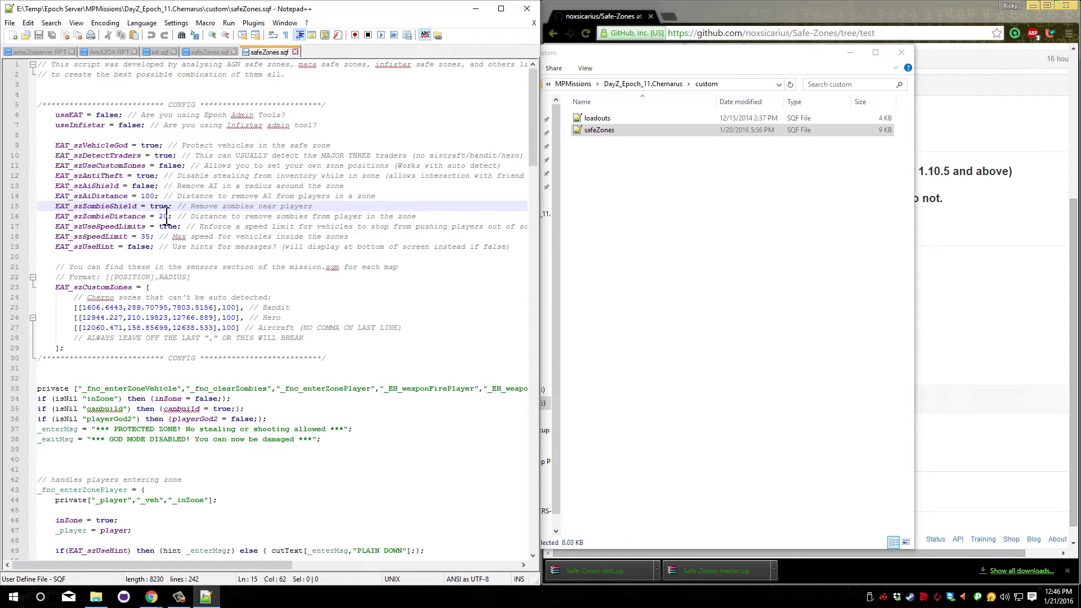
pyautogui.doubleClick(163, 216)
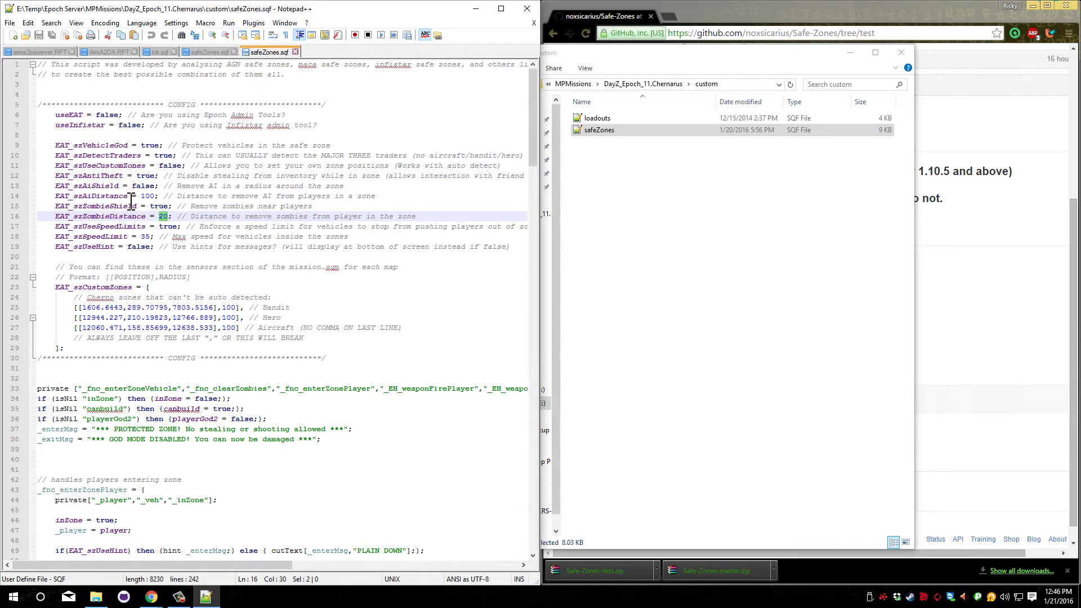
pyautogui.doubleClick(147, 196)
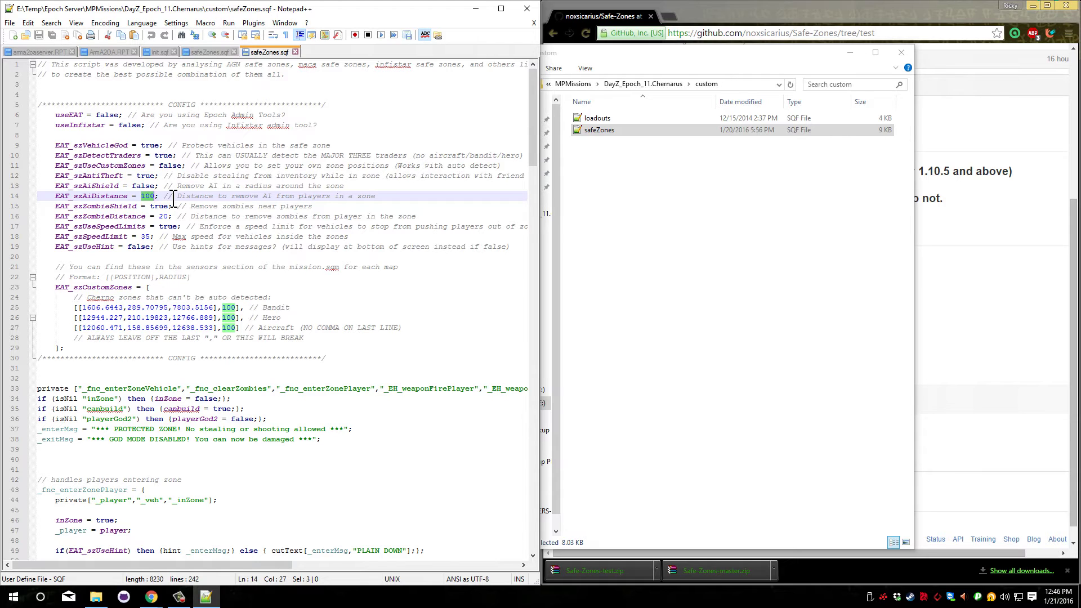
pyautogui.doubleClick(163, 216)
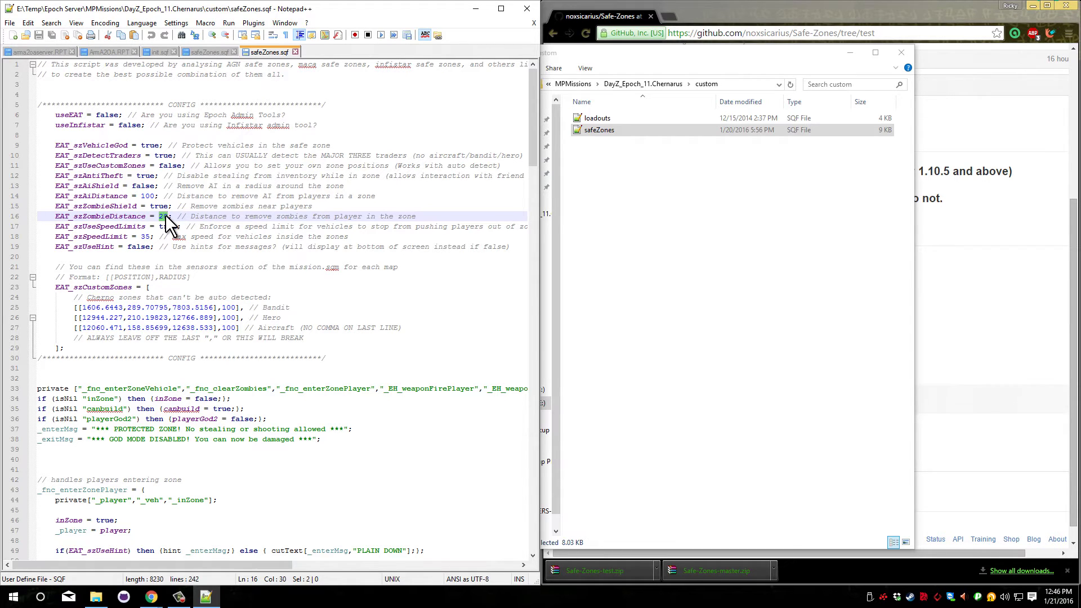
# Step: Review the vehicle speed limit options EAT_szUseSpeedLimits and EAT_szSpeedLimit and the EAT_szUseHint message option
pyautogui.click(165, 226)
pyautogui.doubleClick(169, 227)
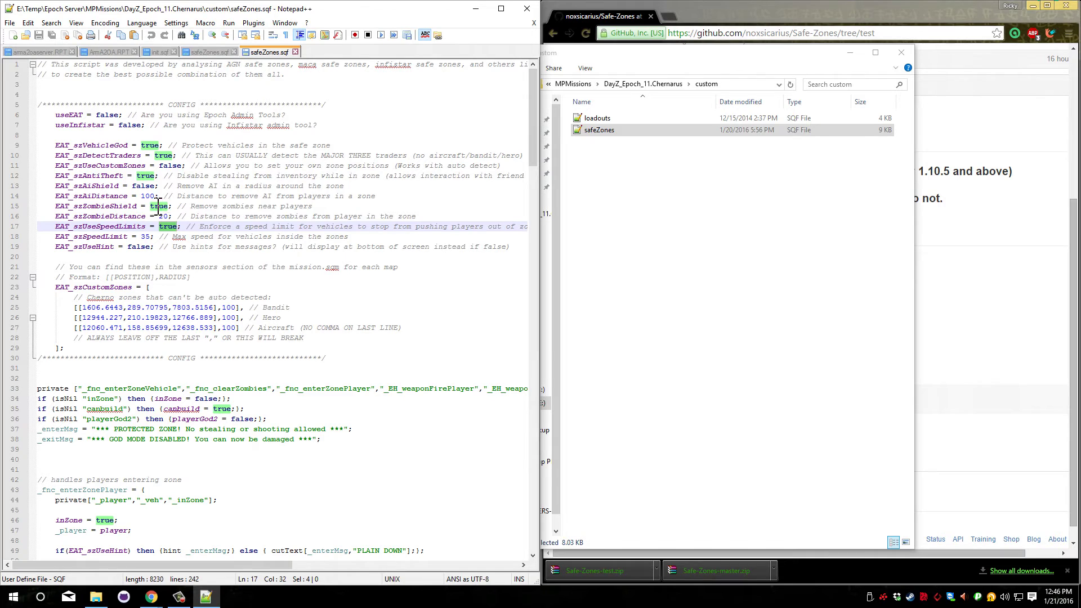
pyautogui.doubleClick(145, 237)
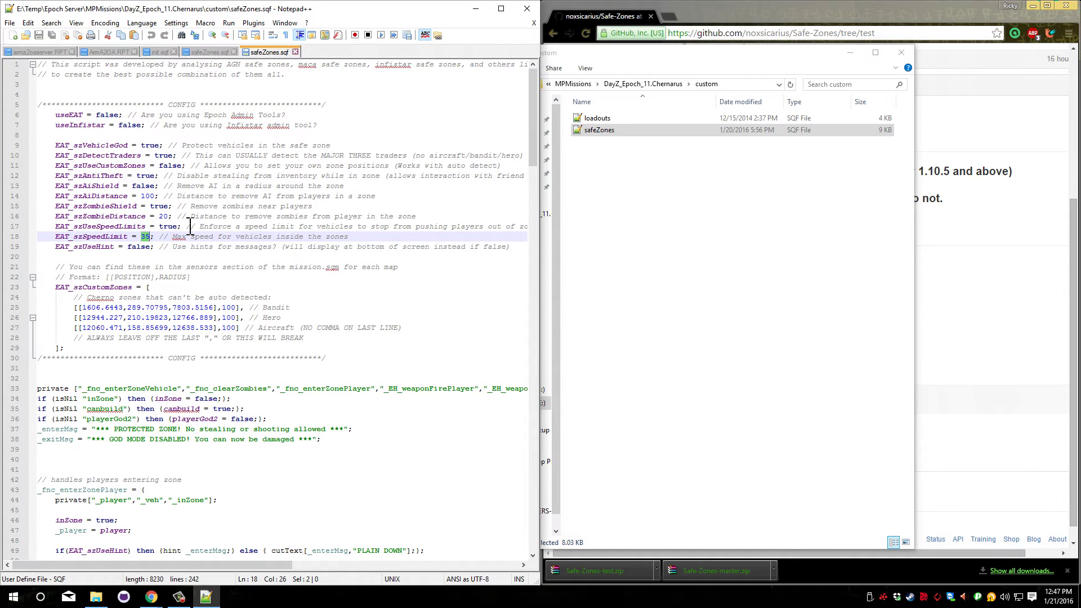
pyautogui.doubleClick(102, 248)
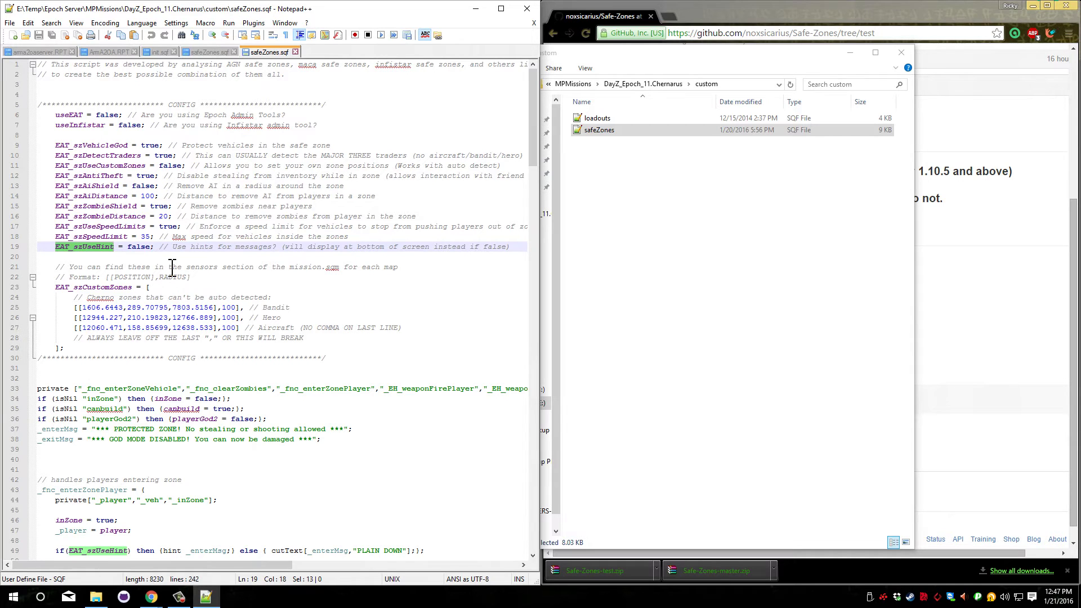
pyautogui.doubleClick(138, 248)
# Step: Examine the position and radius format of the Bandit entry in EAT_szCustomZones
pyautogui.scroll(-2, 200, 304)
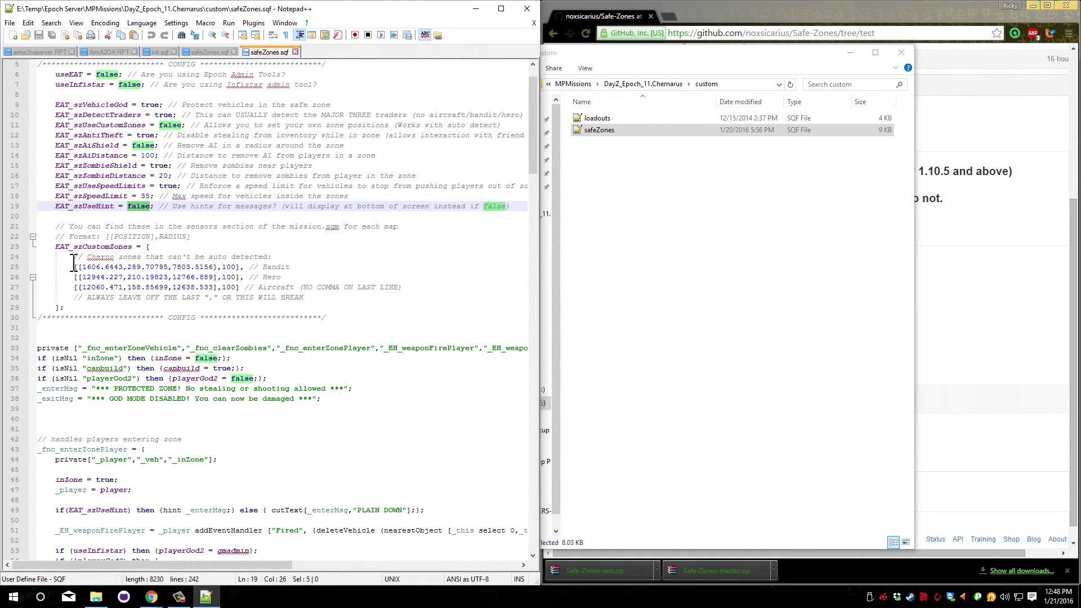
pyautogui.click(82, 268)
pyautogui.moveTo(82, 267); pyautogui.dragTo(254, 266)
pyautogui.click(256, 257)
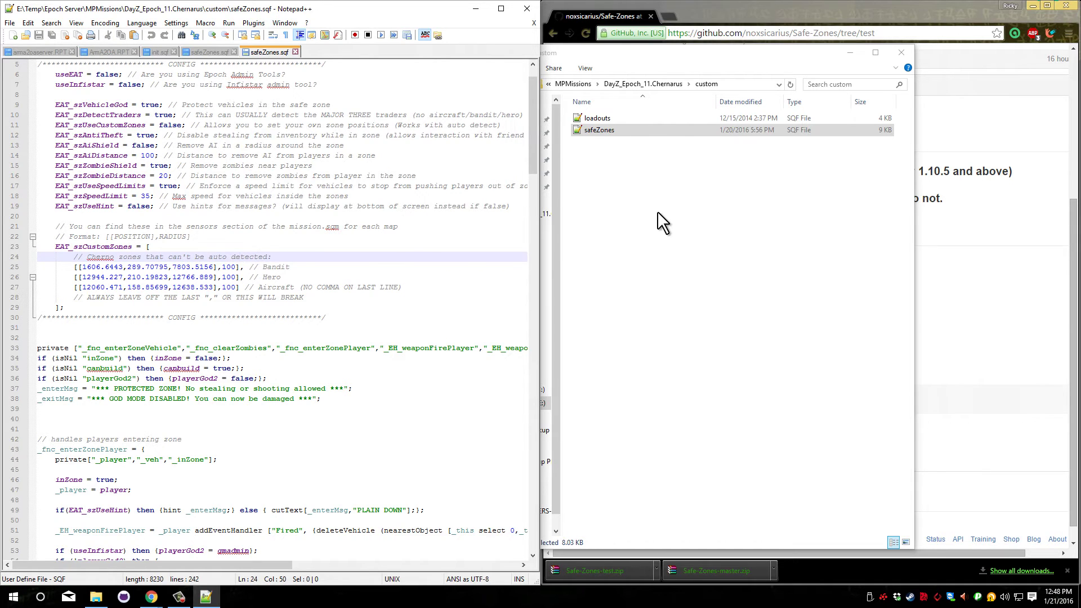
# Step: Go up to the DayZ_Epoch_11.Chernarus mission folder and open mission.sqm in the text editor
pyautogui.click(631, 177)
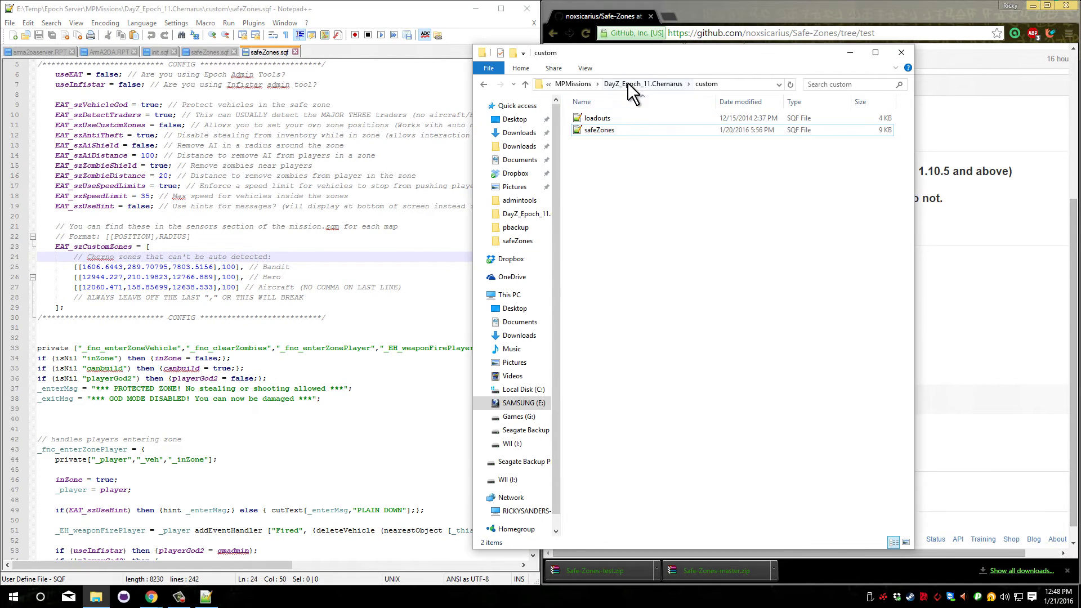
pyautogui.click(572, 87)
pyautogui.doubleClick(657, 232)
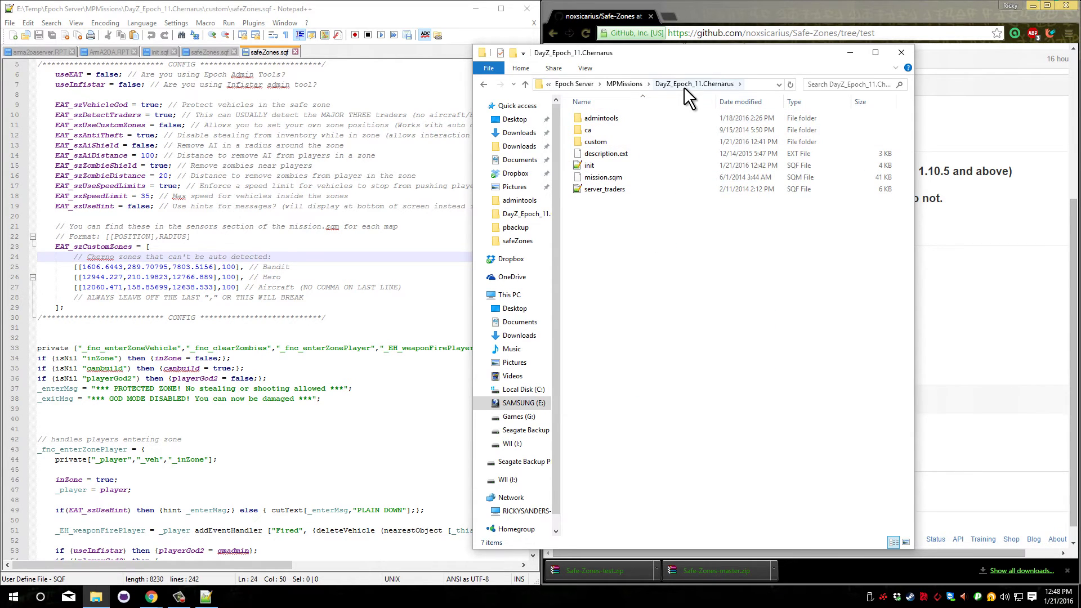
pyautogui.moveTo(688, 60); pyautogui.dragTo(721, 54)
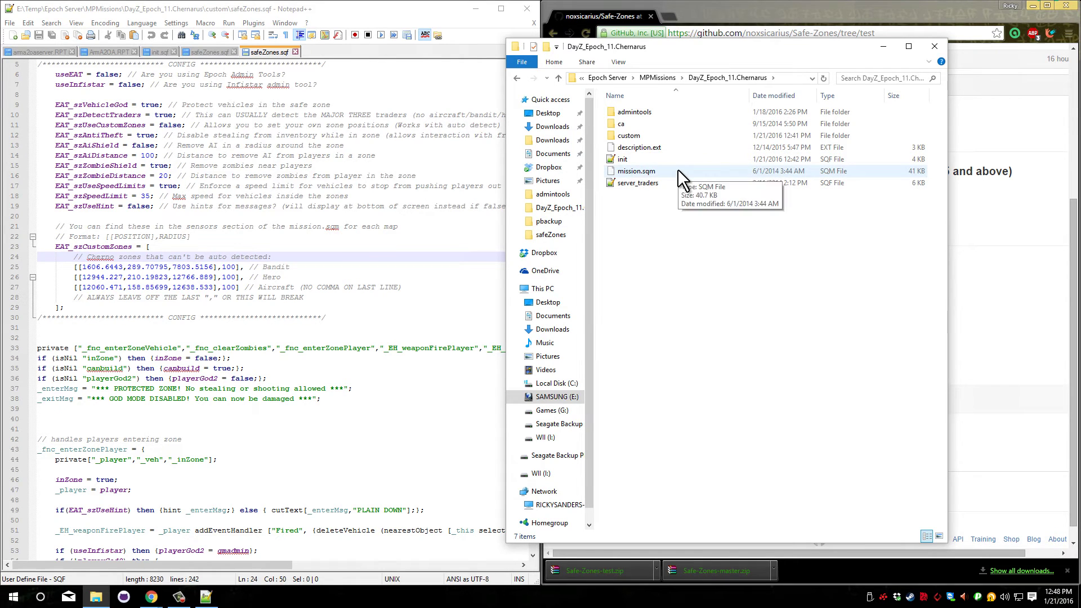
pyautogui.click(640, 170)
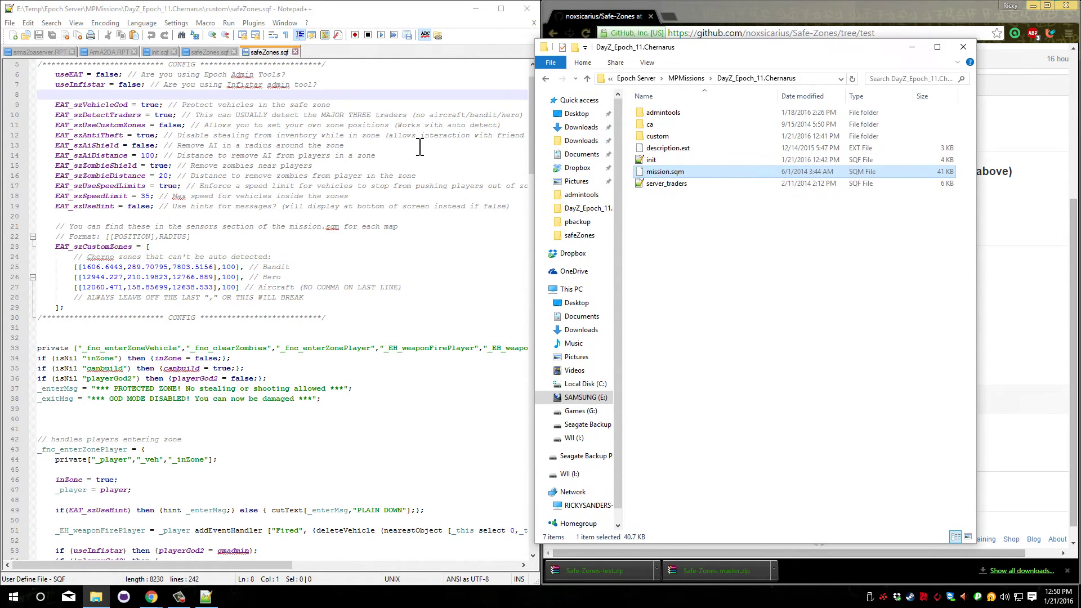
pyautogui.moveTo(665, 172); pyautogui.dragTo(420, 147)
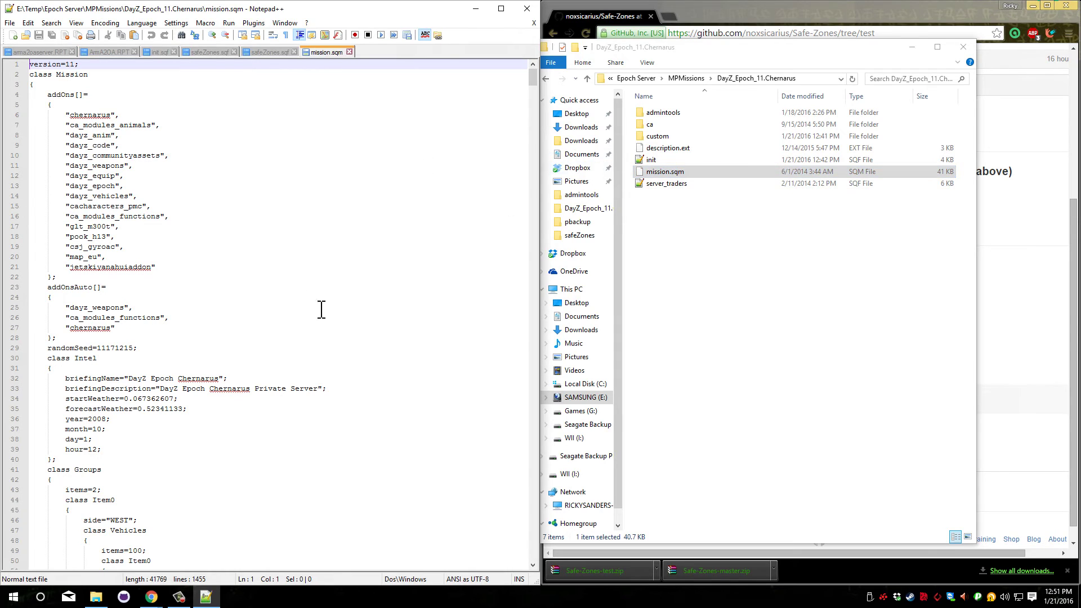
# Step: Search mission.sqm for "Stary" to find the Trader City Stary marker
pyautogui.click(364, 102)
pyautogui.scroll(-7, 364, 102)
pyautogui.scroll(-5, 364, 102)
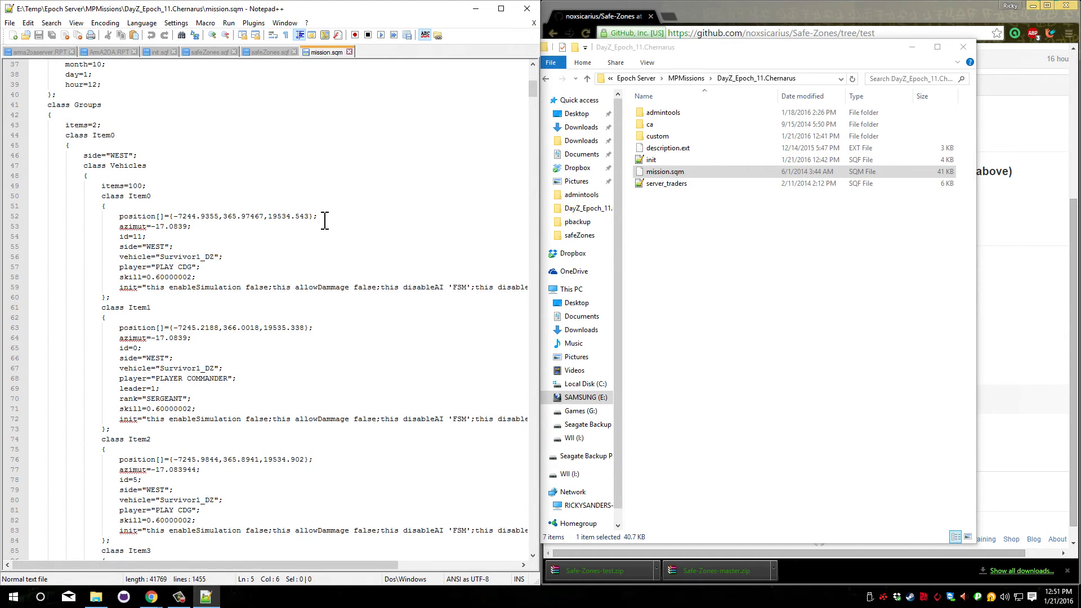
pyautogui.scroll(-3, 305, 199)
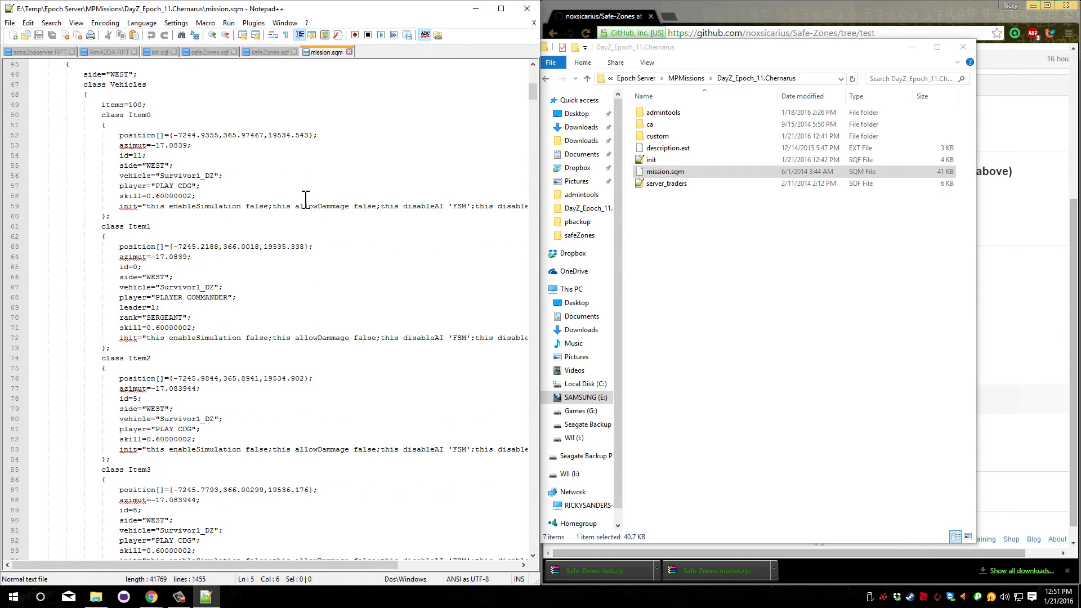
pyautogui.click(345, 267)
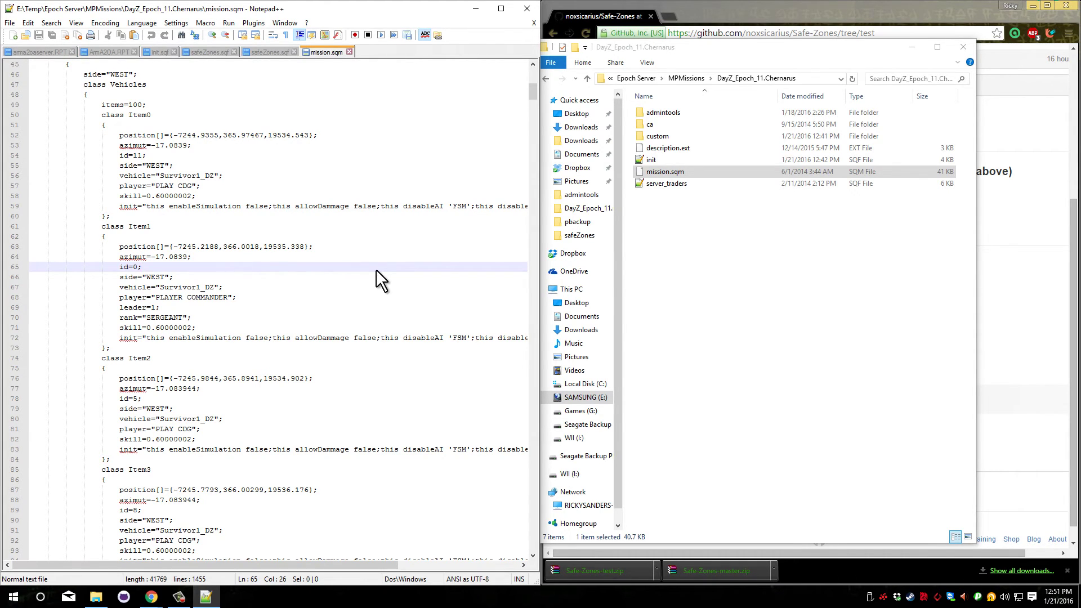
pyautogui.hotkey('ctrl', 'f')
pyautogui.write('Stary')
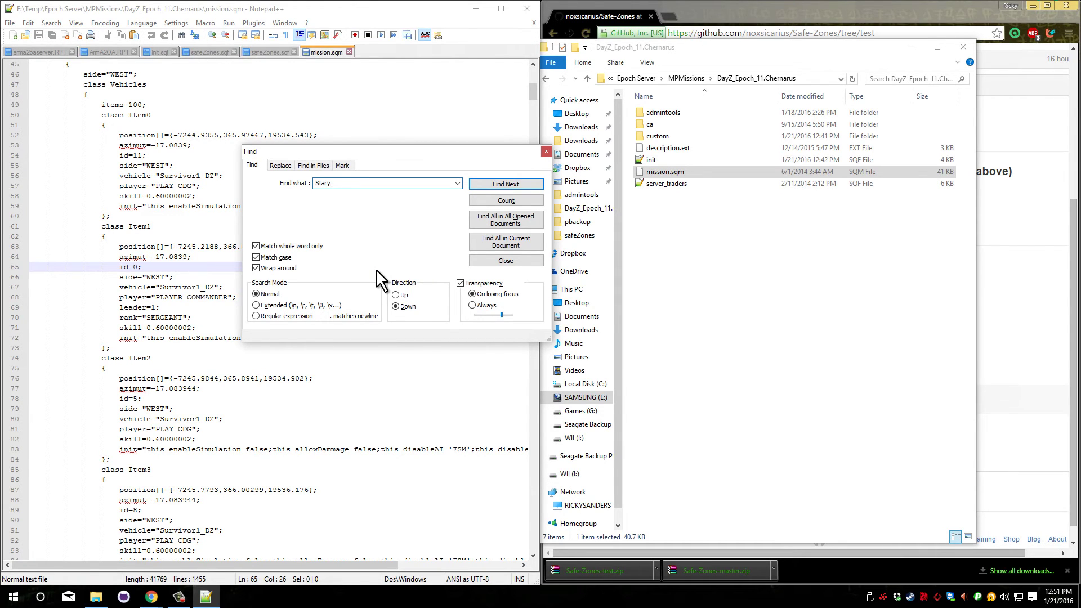
pyautogui.press('Return')
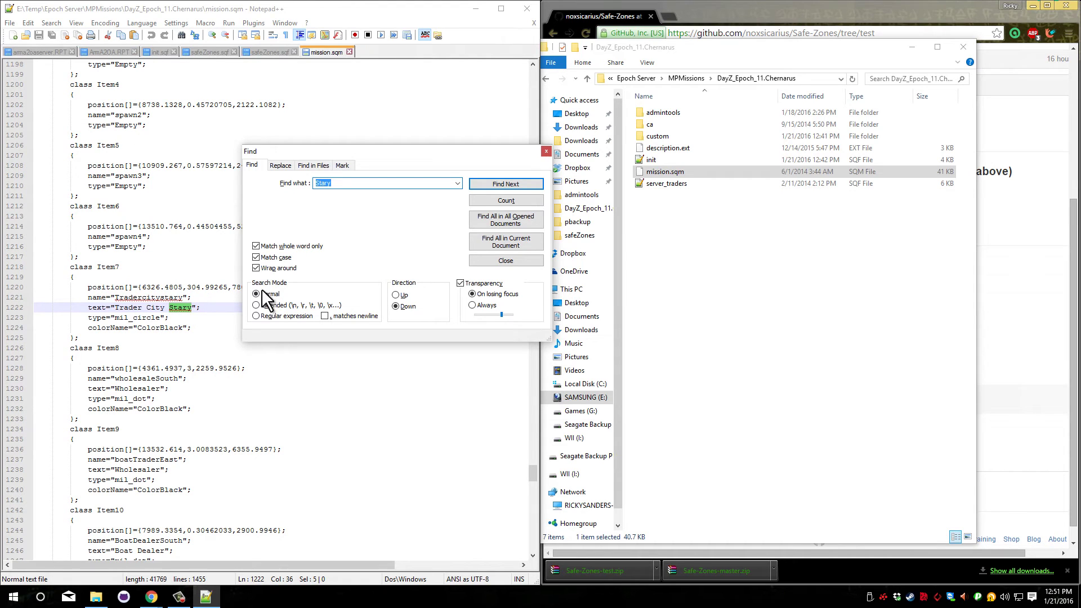
pyautogui.click(547, 151)
# Step: Copy the Trader City Stary position coordinates from mission.sqm onto a new line below the Aircraft entry in safeZones.sqf
pyautogui.moveTo(201, 307); pyautogui.dragTo(87, 307)
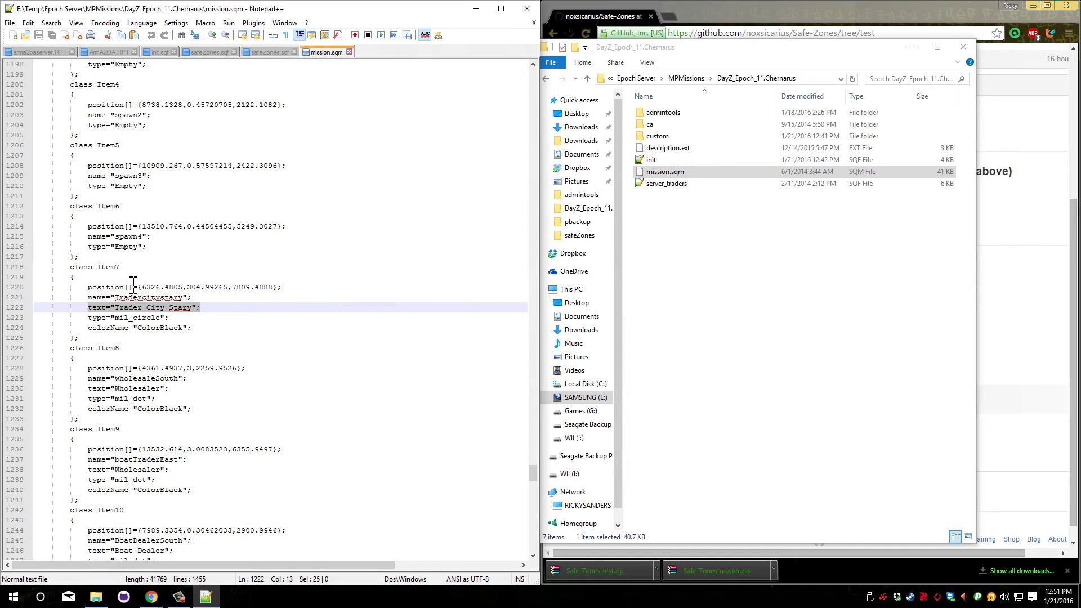
pyautogui.moveTo(142, 287); pyautogui.dragTo(273, 287)
pyautogui.hotkey('ctrl', 'c')
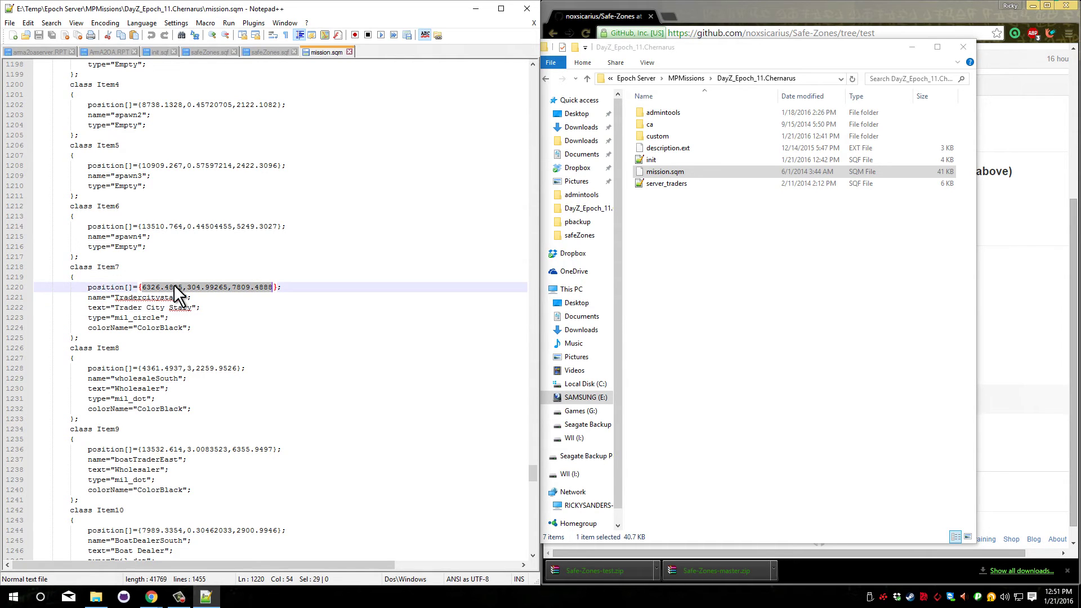
pyautogui.click(268, 52)
pyautogui.click(439, 247)
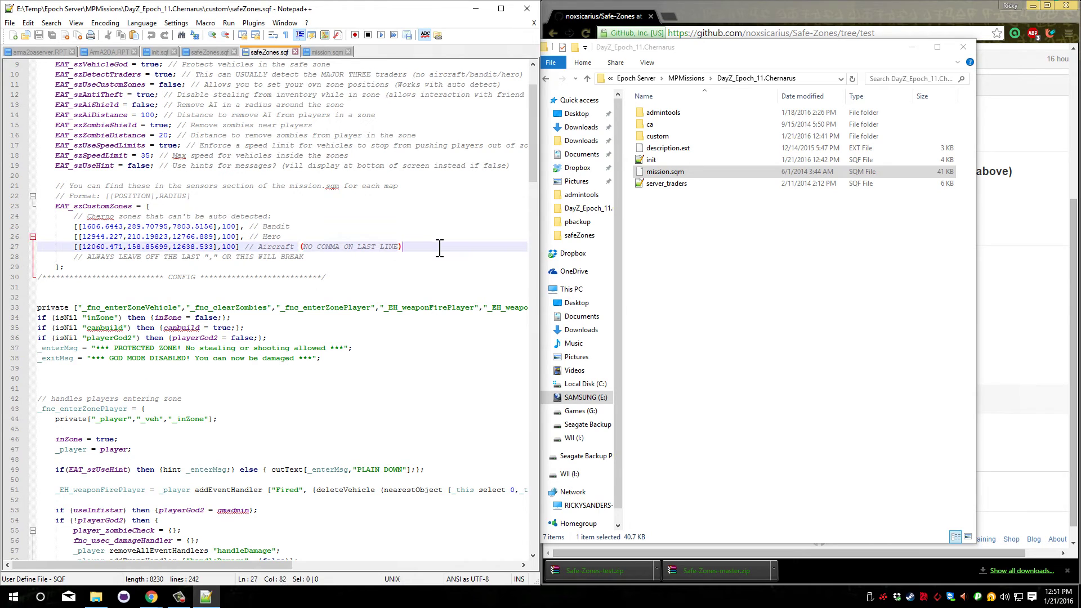
pyautogui.press('Return')
pyautogui.press('Return')
pyautogui.hotkey('ctrl', 'v')
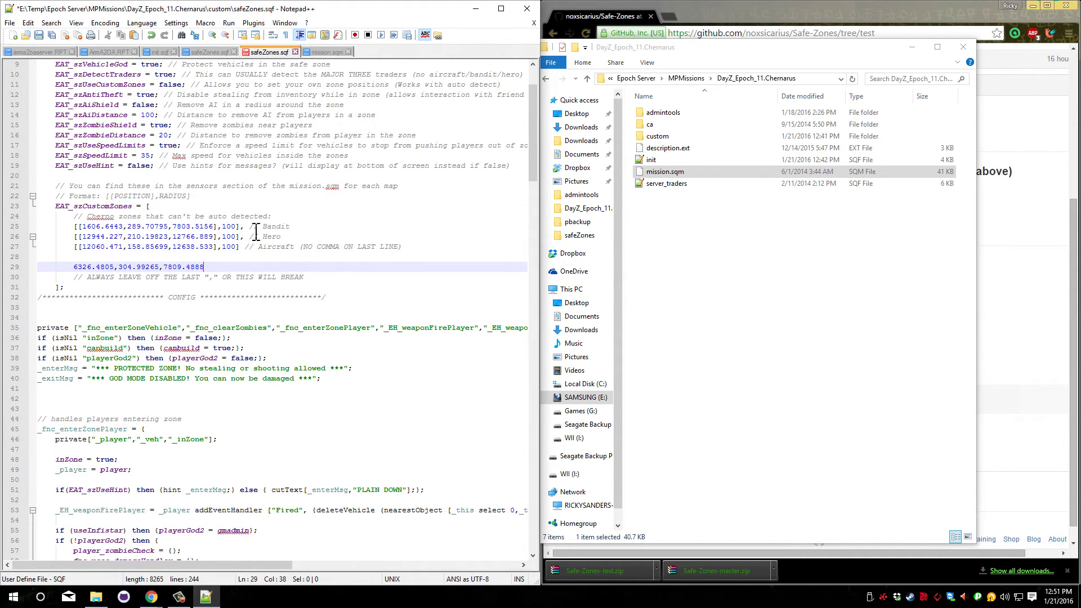
# Step: Duplicate the Hero zone entry onto the blank line below the Aircraft entry in EAT_szCustomZones
pyautogui.click(283, 236)
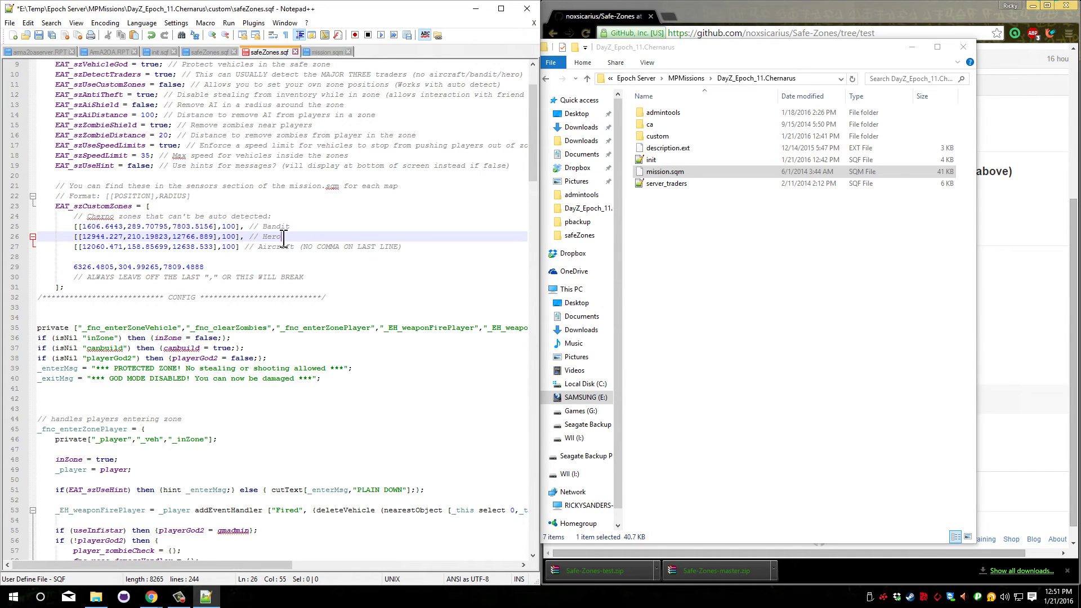
pyautogui.moveTo(283, 236); pyautogui.dragTo(73, 238)
pyautogui.hotkey('ctrl', 'c')
pyautogui.click(149, 257)
pyautogui.hotkey('ctrl', 'v')
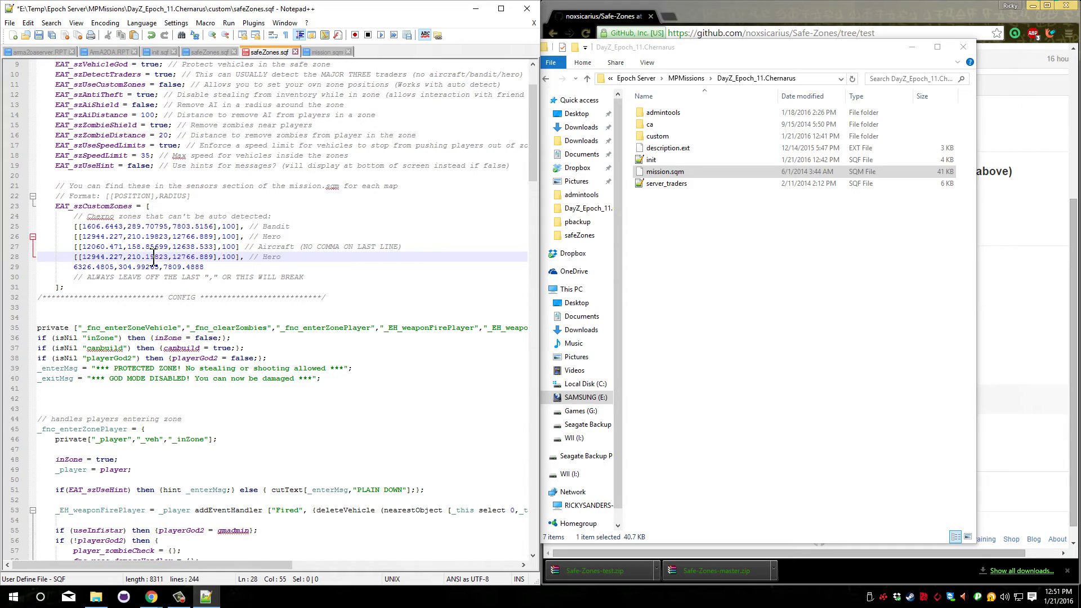
# Step: Move the loose coordinates 6326.4805,304.99265,7809.4888 into the duplicated Hero entry, replacing its position
pyautogui.moveTo(74, 267); pyautogui.dragTo(205, 269)
pyautogui.press('Delete')
pyautogui.press('Delete')
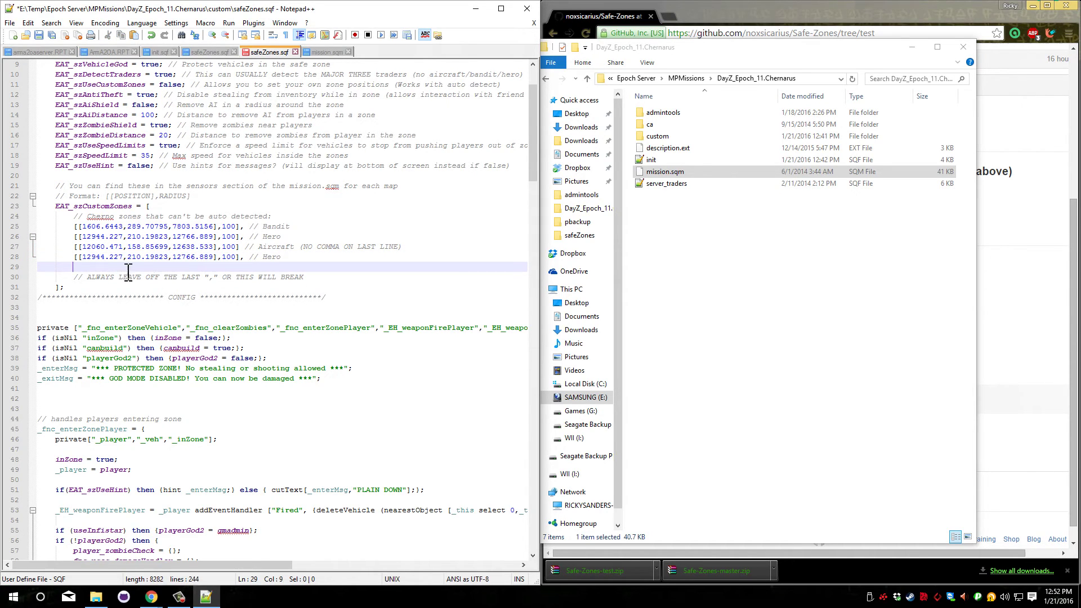
pyautogui.moveTo(82, 258); pyautogui.dragTo(214, 262)
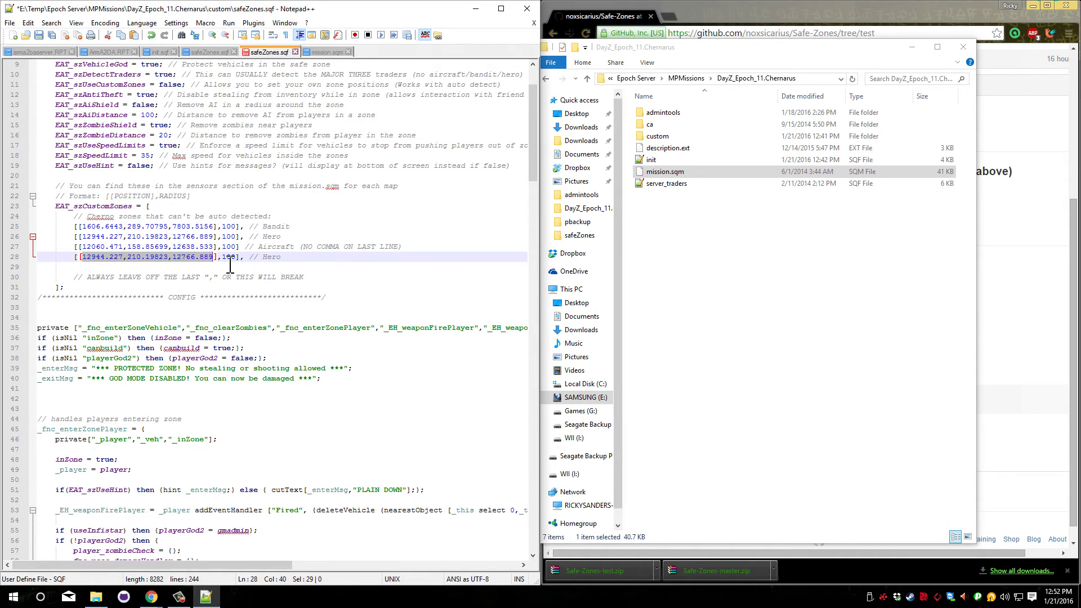
pyautogui.press('Delete')
pyautogui.click(584, 140)
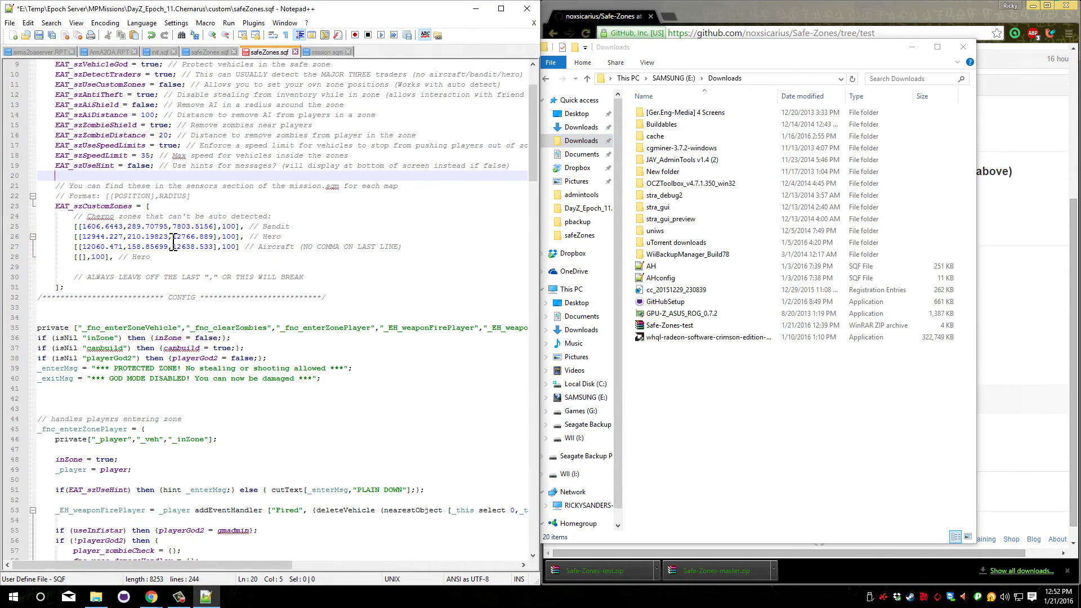
pyautogui.hotkey('alt', 'Left')
pyautogui.click(84, 260)
pyautogui.hotkey('ctrl', 'v')
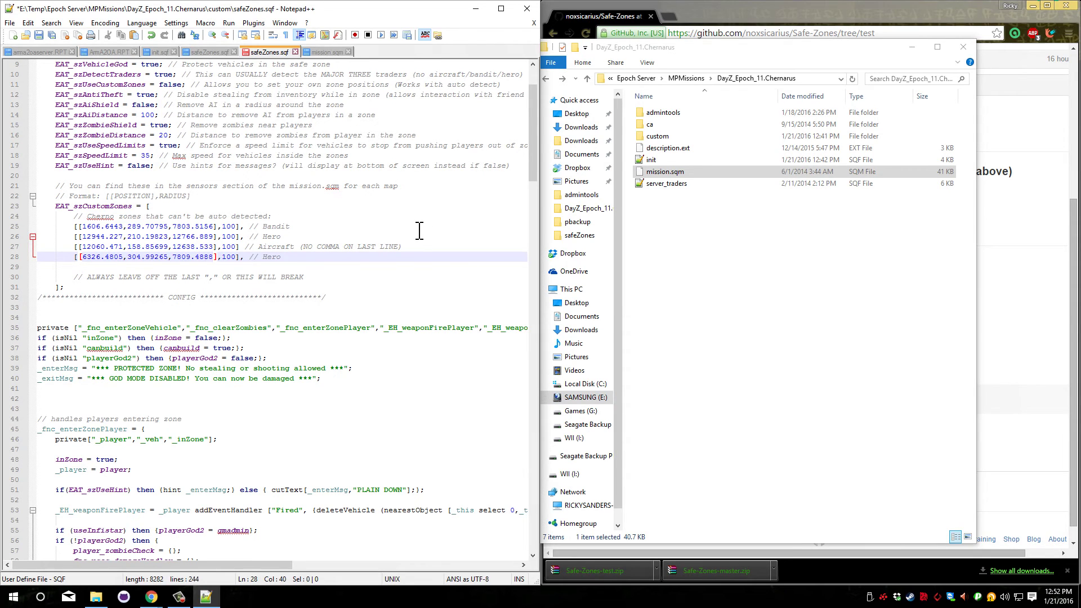
# Step: Change the comment of the new custom zone entry to Stary
pyautogui.doubleClick(265, 257)
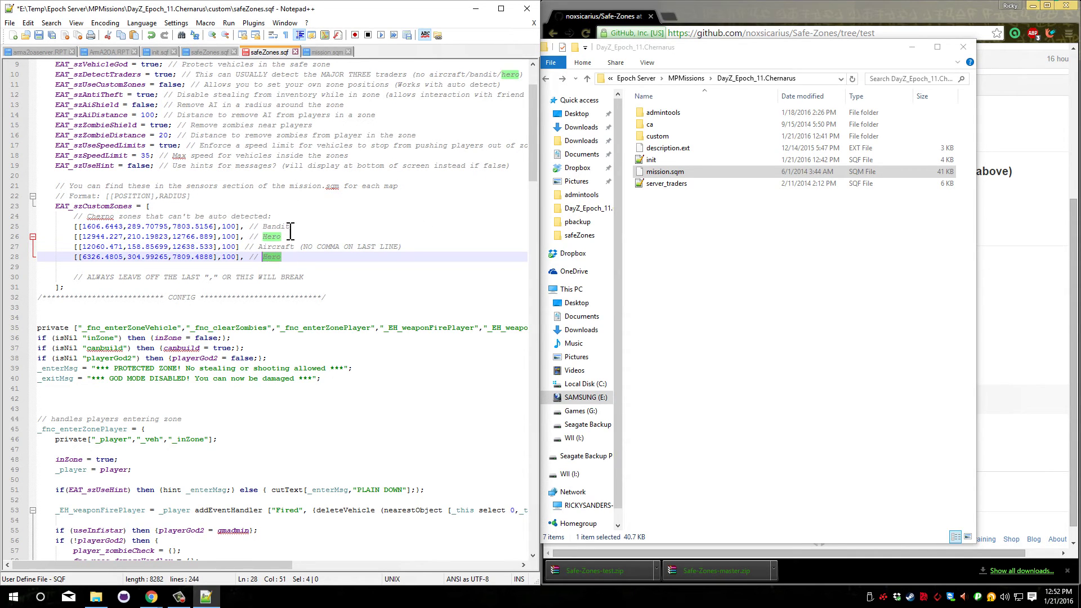
pyautogui.write('Stary')
pyautogui.click(244, 247)
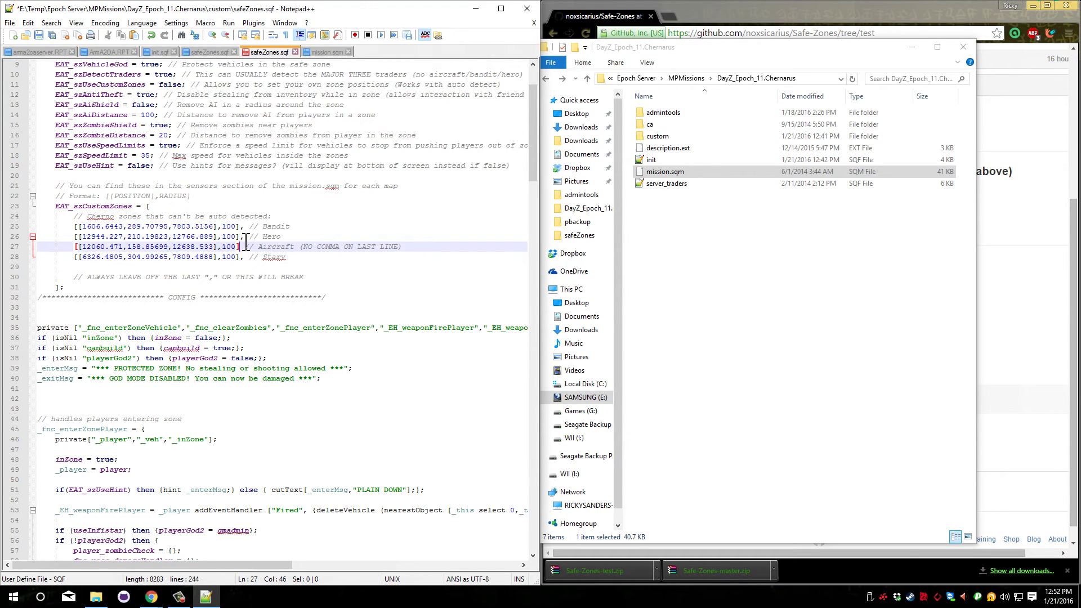
# Step: Add a comma after the Aircraft zone entry and remove the trailing comma from the Stary entry
pyautogui.write(',')
pyautogui.click(247, 258)
pyautogui.press('BackSpace')
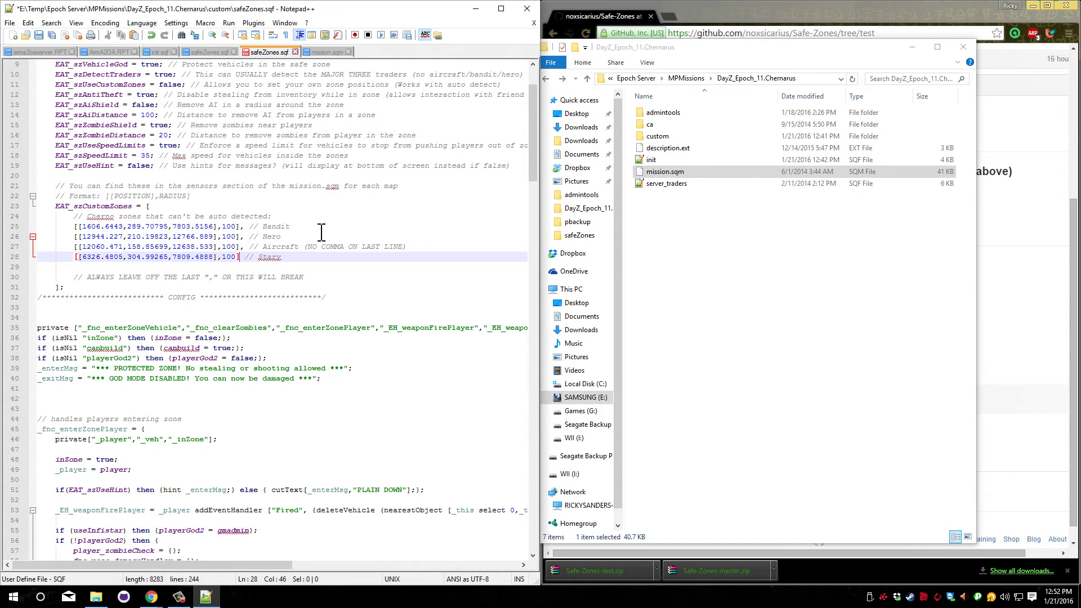
pyautogui.click(321, 237)
pyautogui.moveTo(305, 248); pyautogui.dragTo(415, 248)
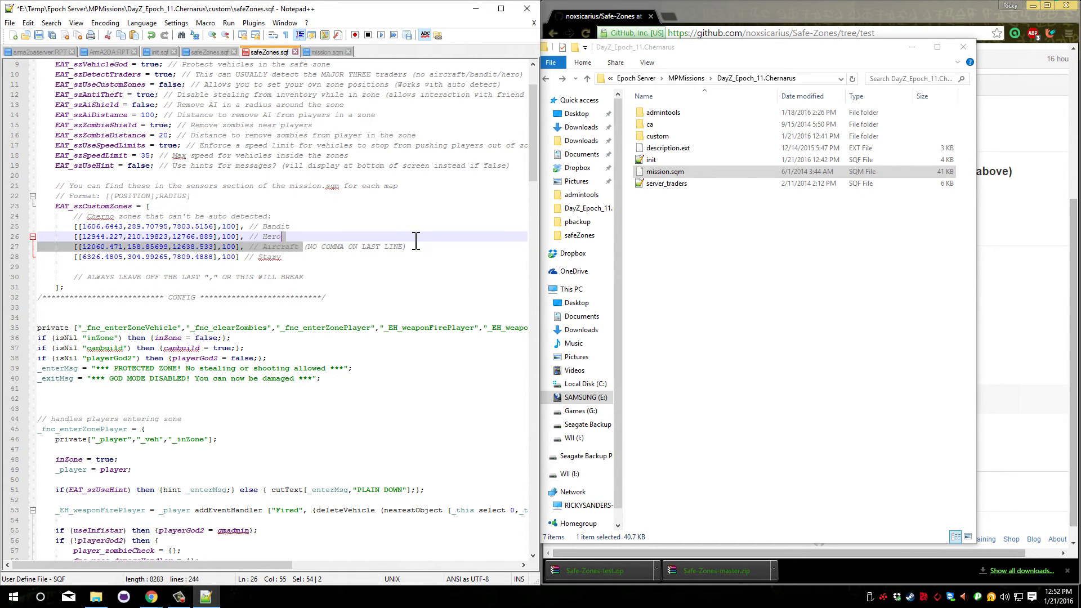
pyautogui.click(366, 228)
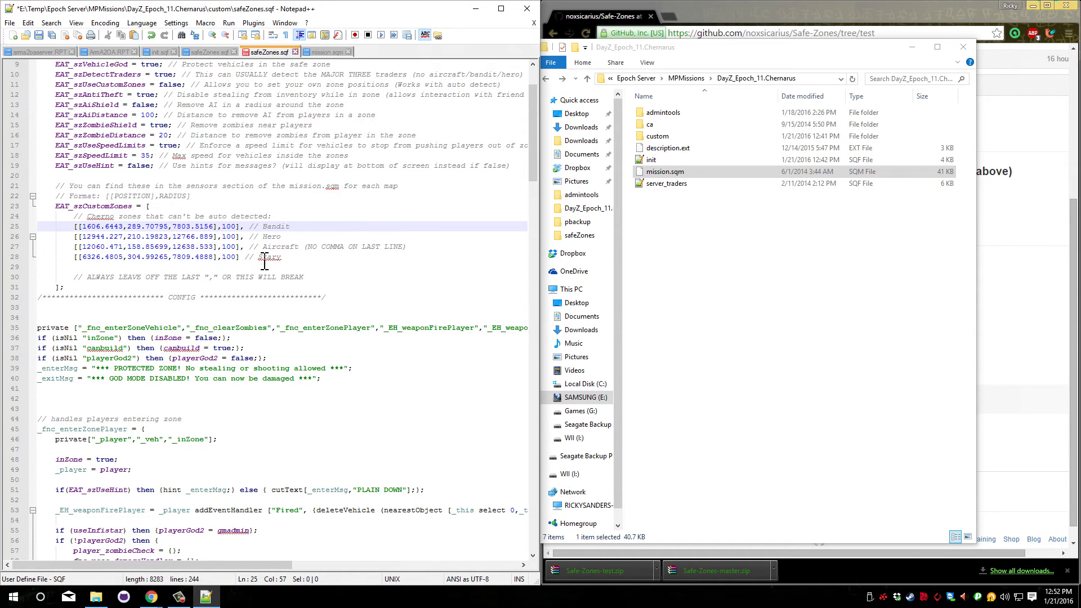
pyautogui.moveTo(74, 269); pyautogui.dragTo(318, 275)
pyautogui.click(244, 257)
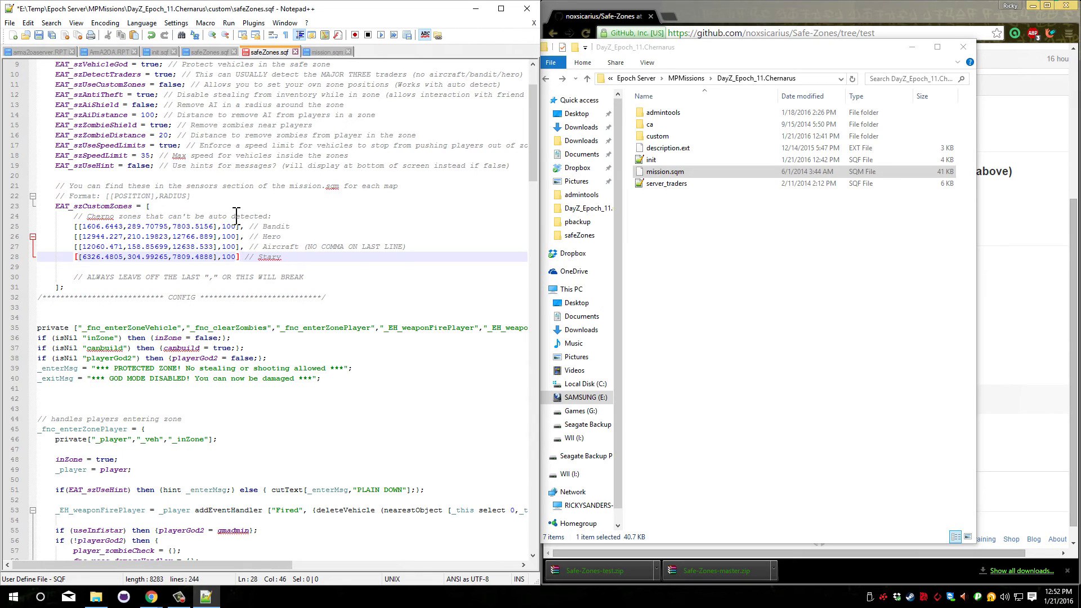
# Step: Undo the Stary zone edits until only the Bandit, Hero and Aircraft entries remain in EAT_szCustomZones
pyautogui.press('Up')
pyautogui.press('Up')
pyautogui.press('Up')
pyautogui.press('Down')
pyautogui.press('Down')
pyautogui.hotkey('ctrl', 'z')
pyautogui.hotkey('ctrl', 'z')
pyautogui.hotkey('ctrl', 'z')
pyautogui.hotkey('ctrl', 'z')
pyautogui.hotkey('ctrl', 'z')
pyautogui.hotkey('ctrl', 'z')
pyautogui.hotkey('ctrl', 'z')
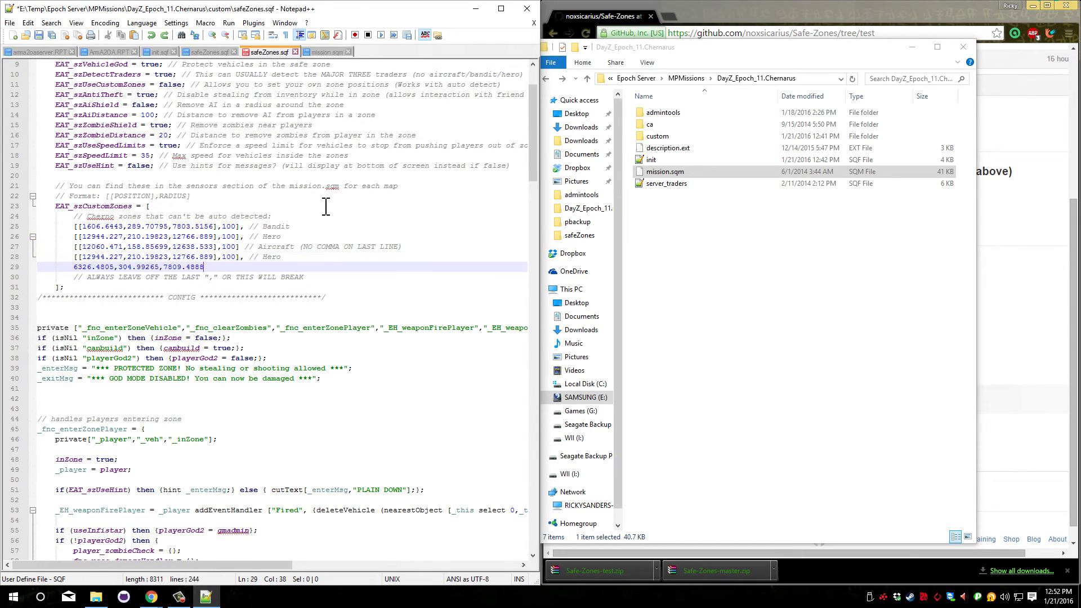
pyautogui.hotkey('ctrl', 'z')
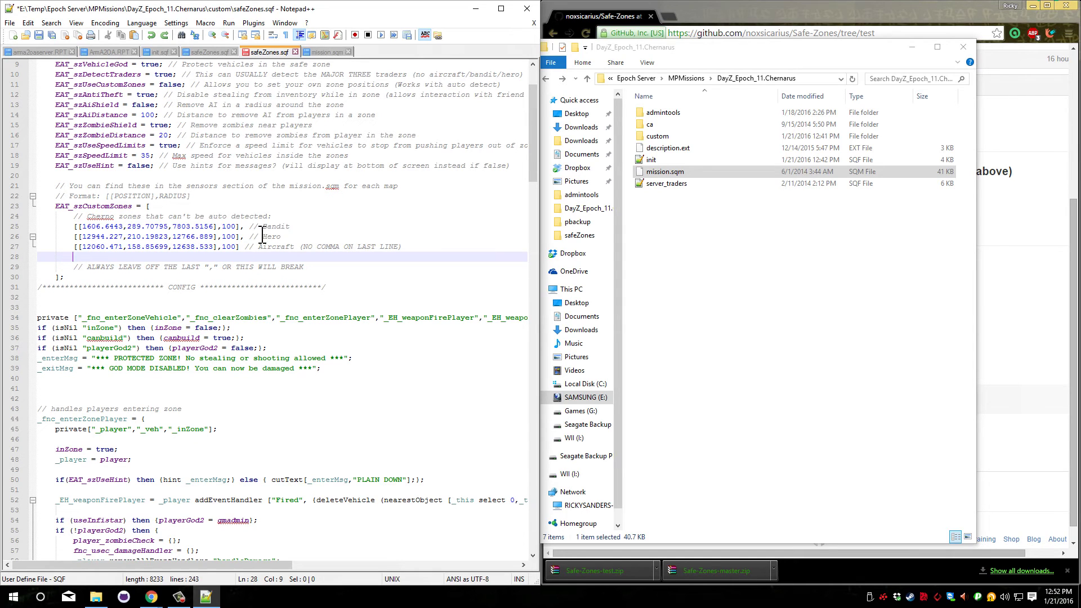
pyautogui.click(245, 248)
pyautogui.press('Left')
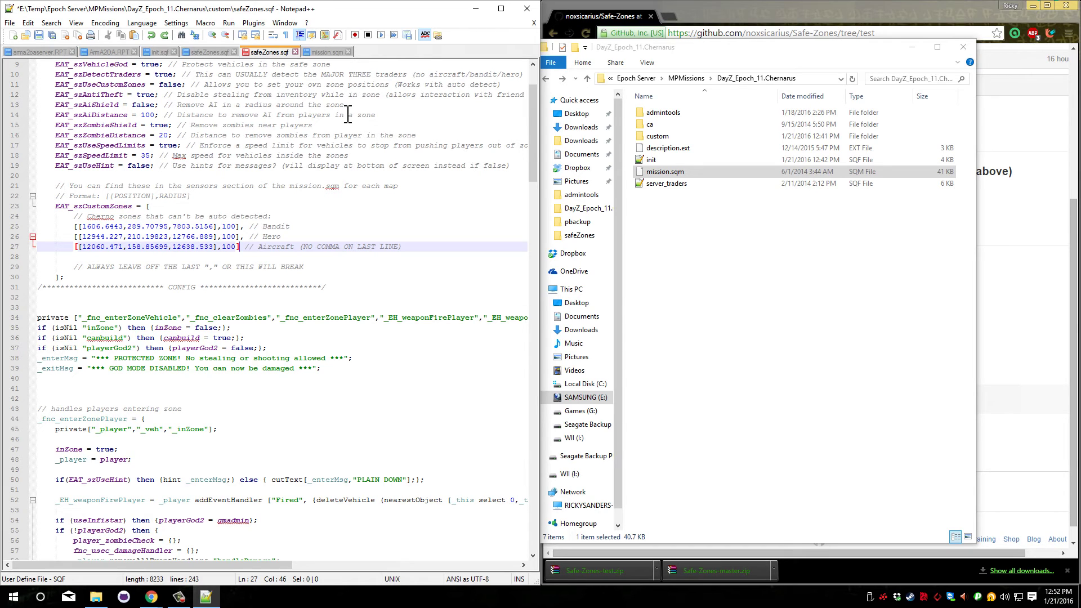
# Step: Change the Bandit zone's radius to 150 and undo the change
pyautogui.doubleClick(231, 227)
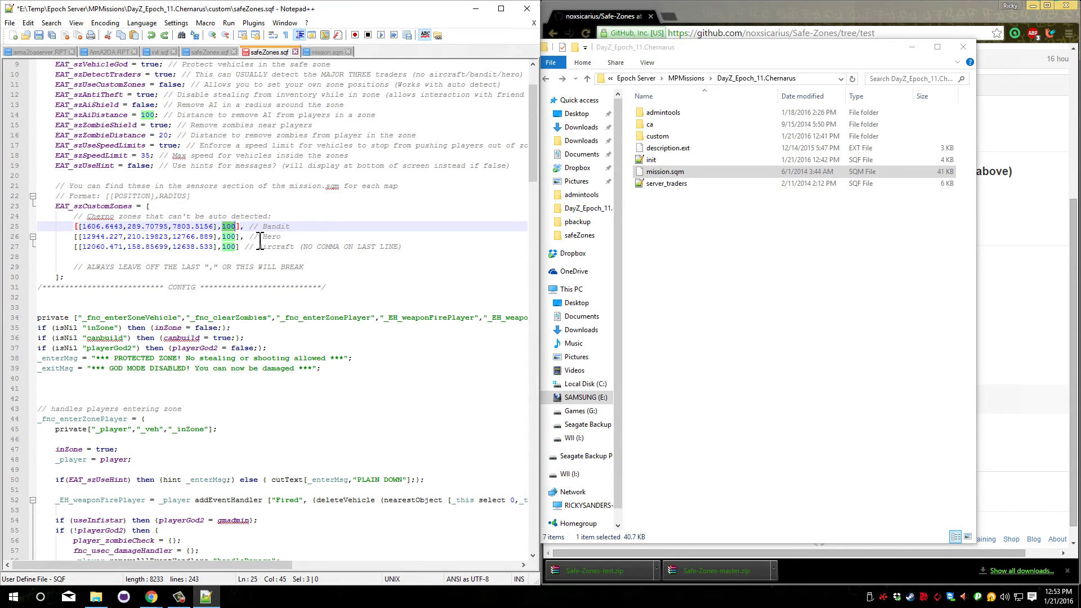
pyautogui.click(236, 227)
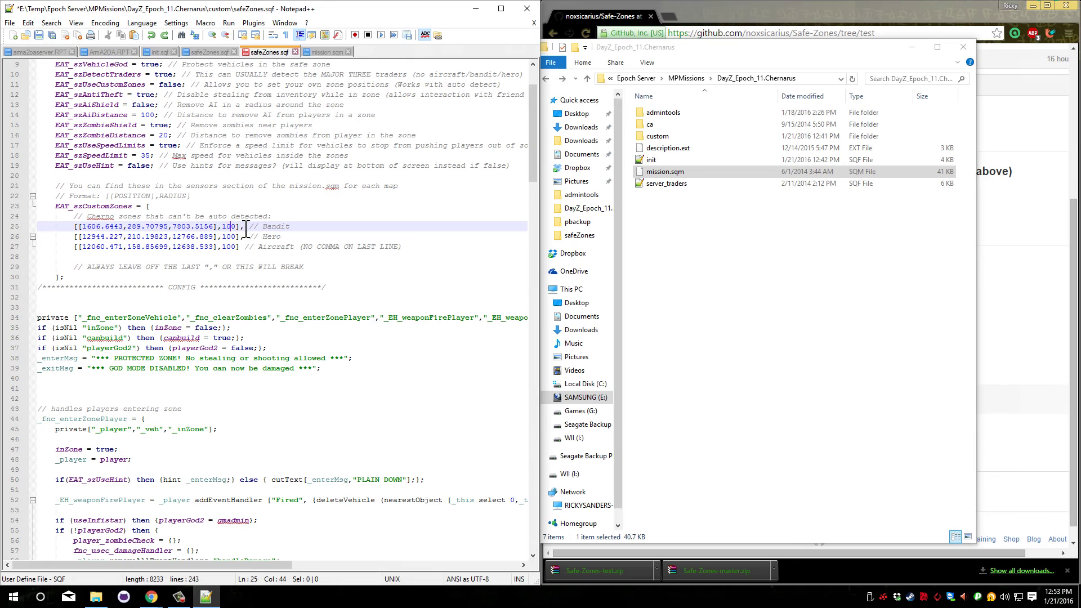
pyautogui.write('5')
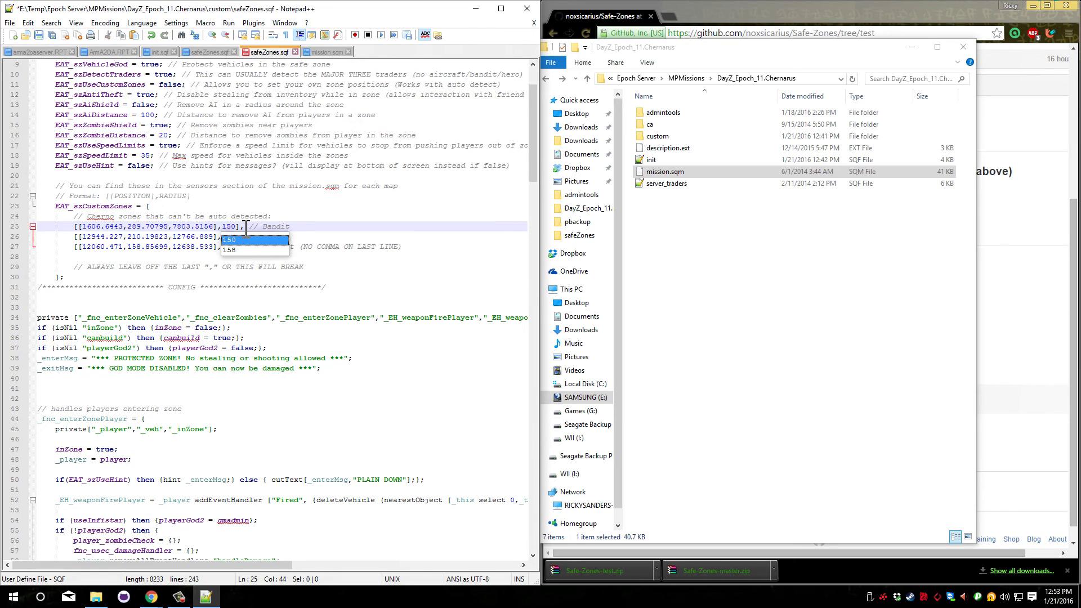
pyautogui.click(274, 206)
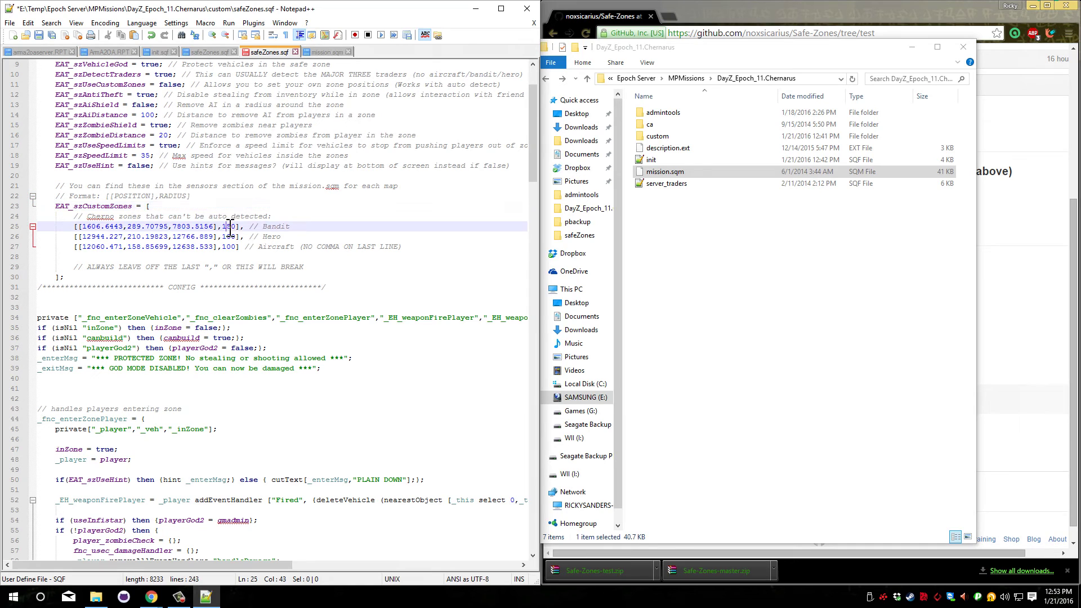
pyautogui.hotkey('ctrl', 'z')
pyautogui.hotkey('ctrl', 'z')
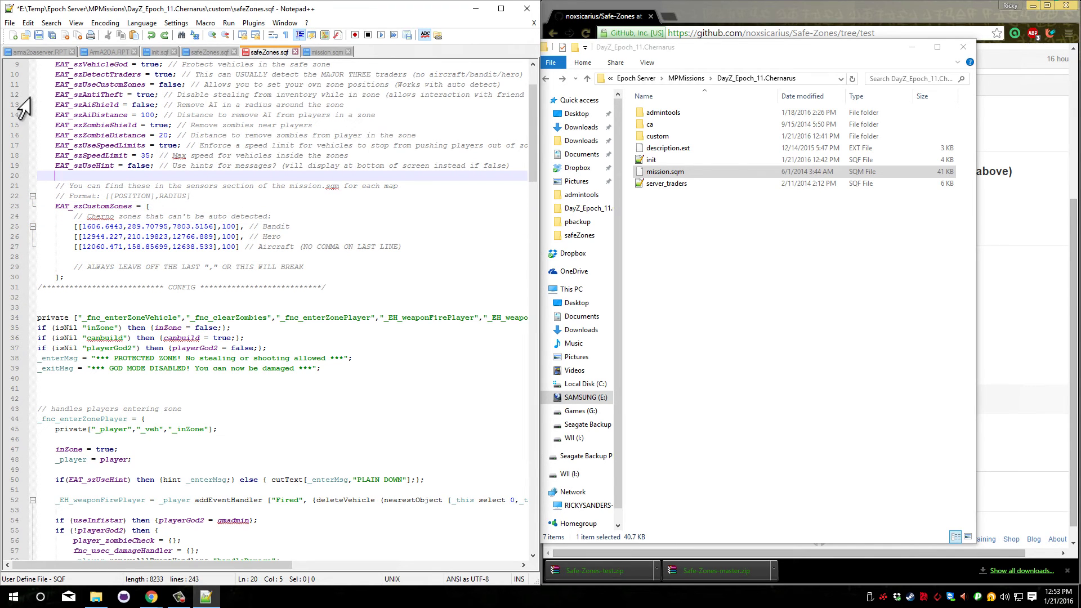
# Step: Check the Wholesaler markers in mission.sqm and duplicate the Aircraft entry twice below itself in EAT_szCustomZones of safeZones.sqf
pyautogui.click(322, 53)
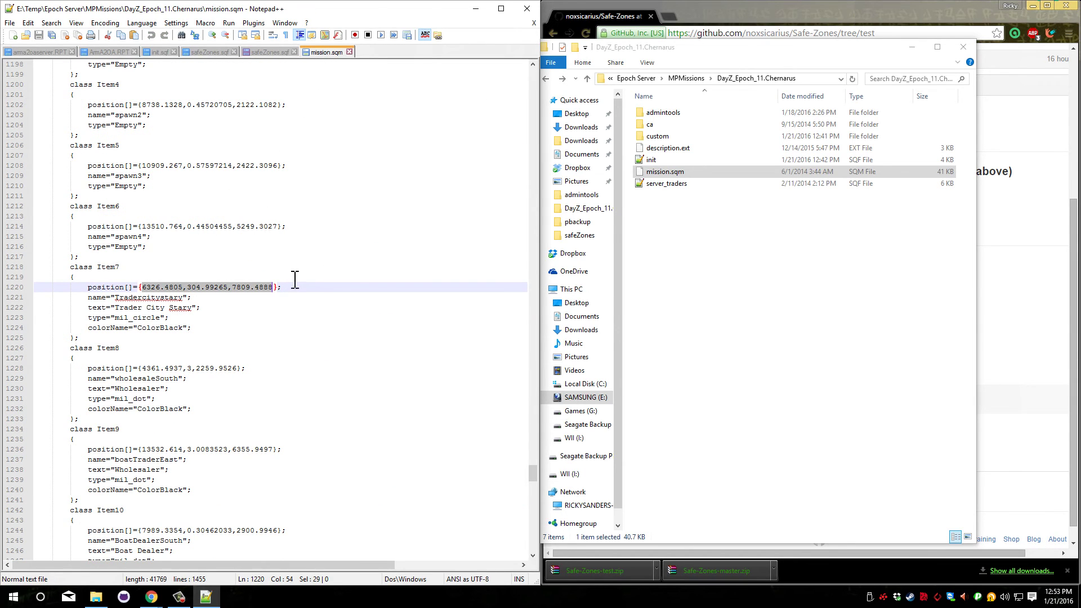
pyautogui.scroll(-4, 292, 275)
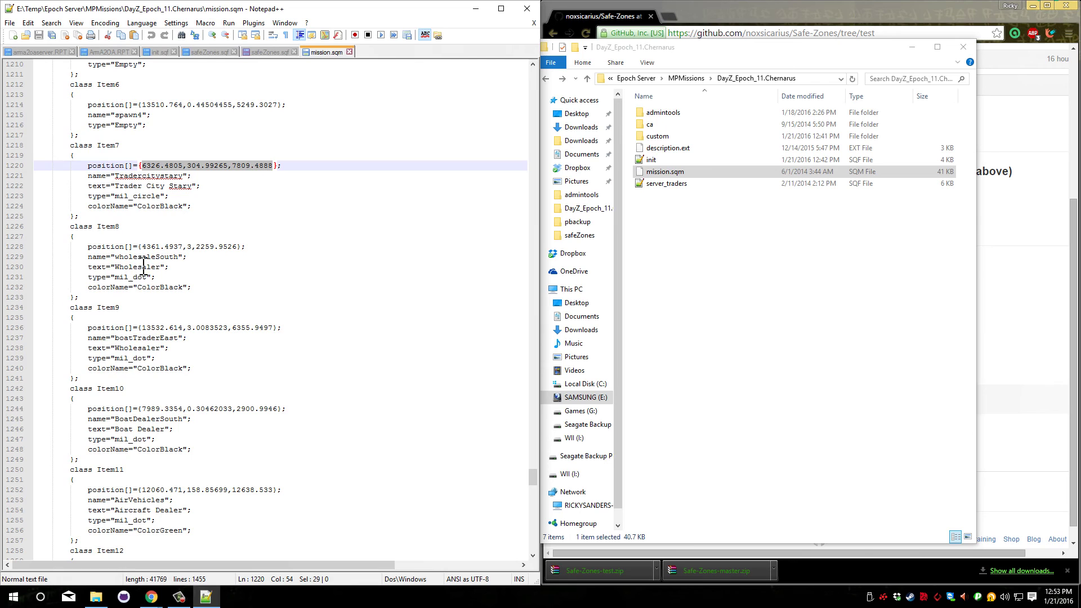
pyautogui.scroll(-1, 148, 267)
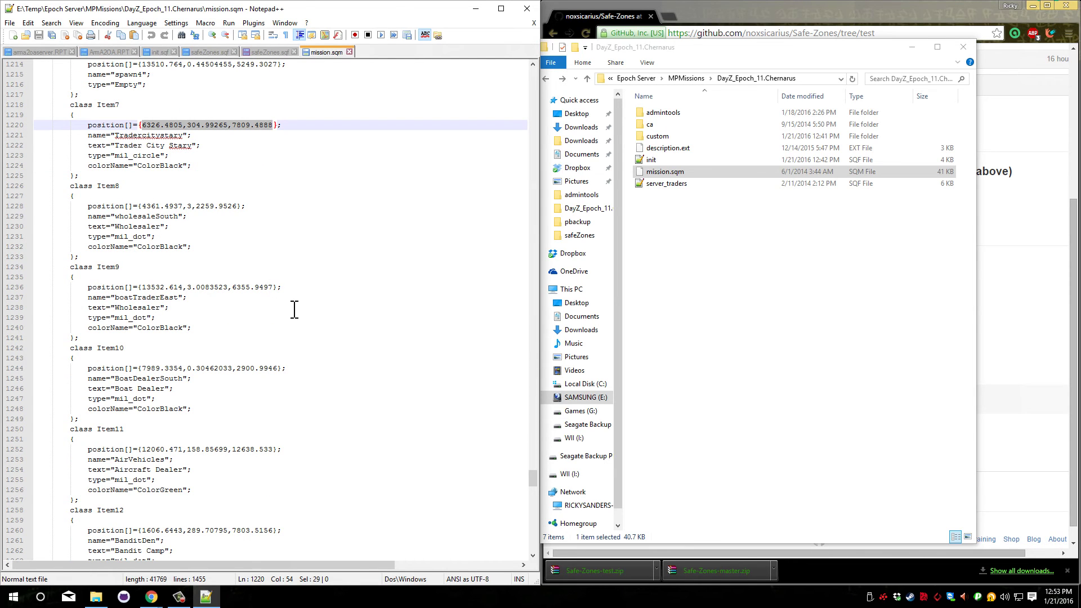
pyautogui.click(269, 51)
pyautogui.click(237, 246)
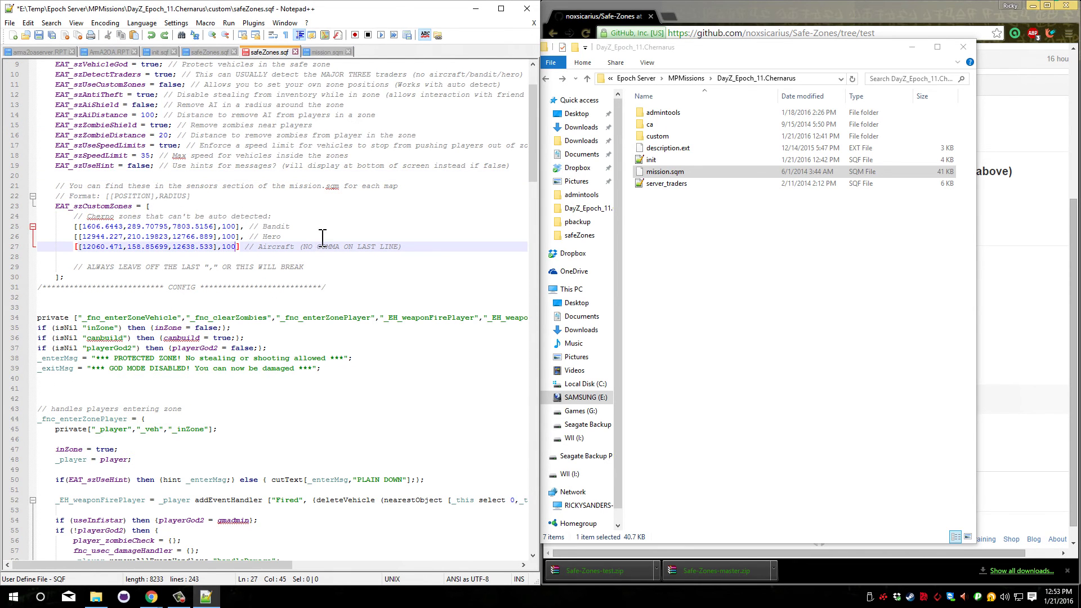
pyautogui.moveTo(417, 250); pyautogui.dragTo(76, 248)
pyautogui.hotkey('ctrl', 'c')
pyautogui.click(85, 262)
pyautogui.hotkey('ctrl', 'v')
pyautogui.press('Return')
pyautogui.hotkey('ctrl', 'v')
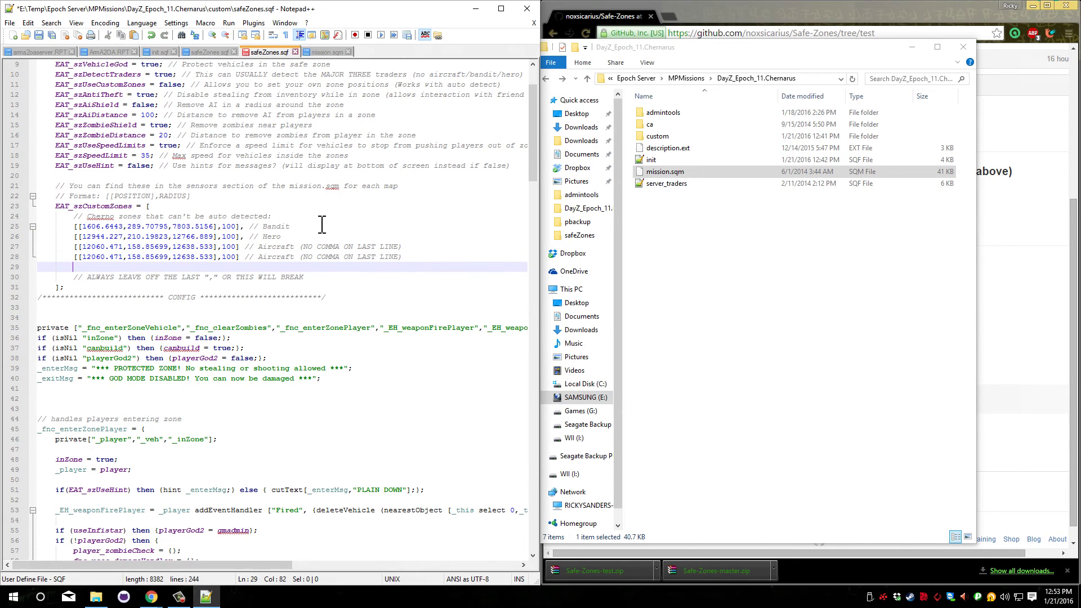
# Step: Add a comma after the original Aircraft entry and its first duplicate, leaving the last entry without one
pyautogui.click(241, 250)
pyautogui.write(',')
pyautogui.click(242, 257)
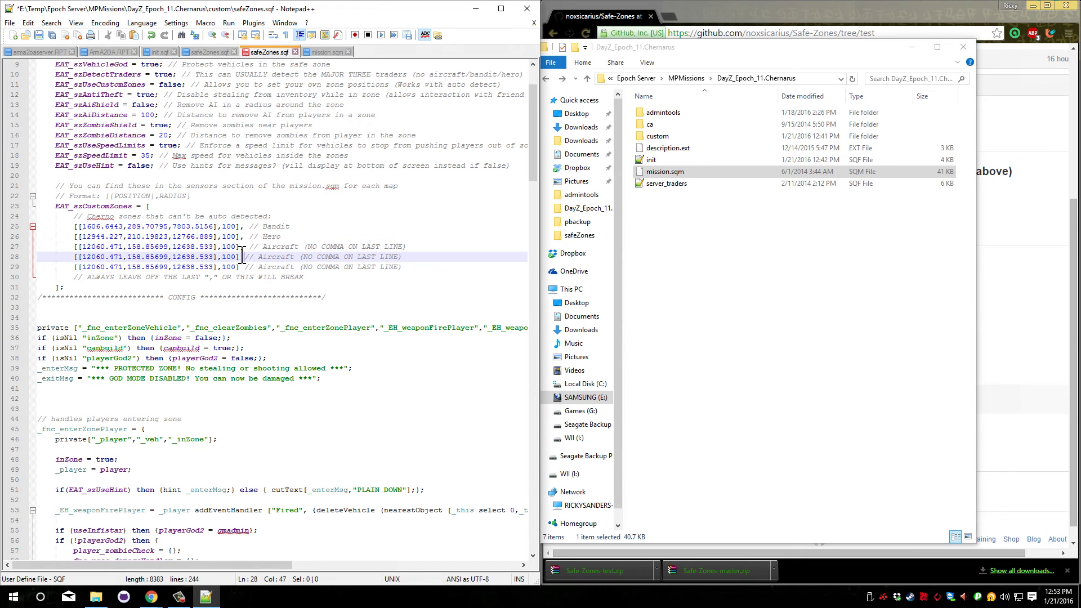
pyautogui.write(',')
pyautogui.click(241, 267)
# Step: Change the comments of the two duplicated entries to Wholesaler West and Wholesaler East
pyautogui.moveTo(407, 256); pyautogui.dragTo(263, 258)
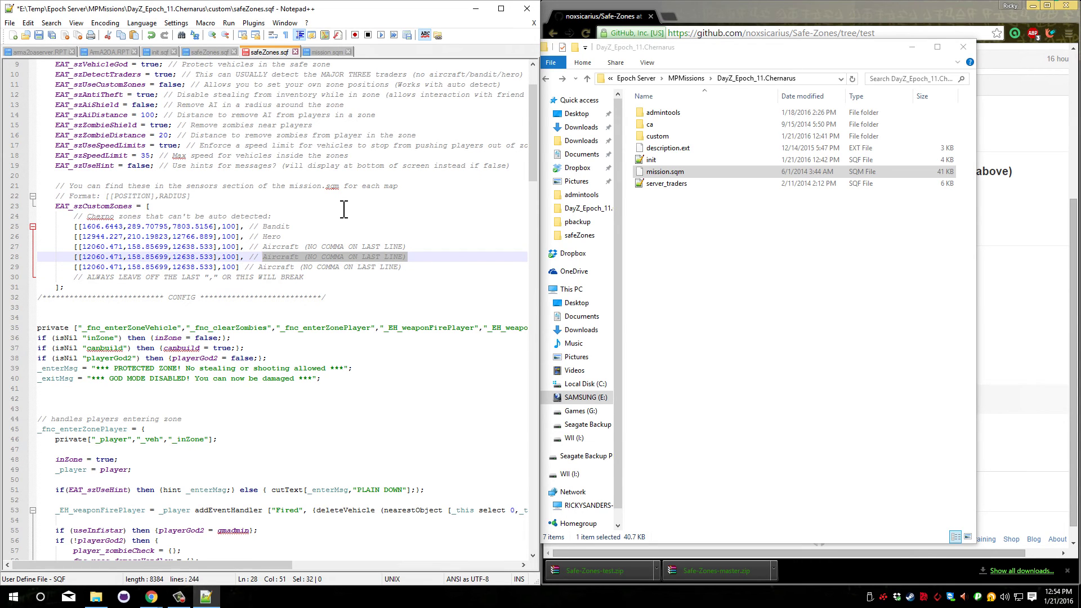
pyautogui.write('Wholesaler West')
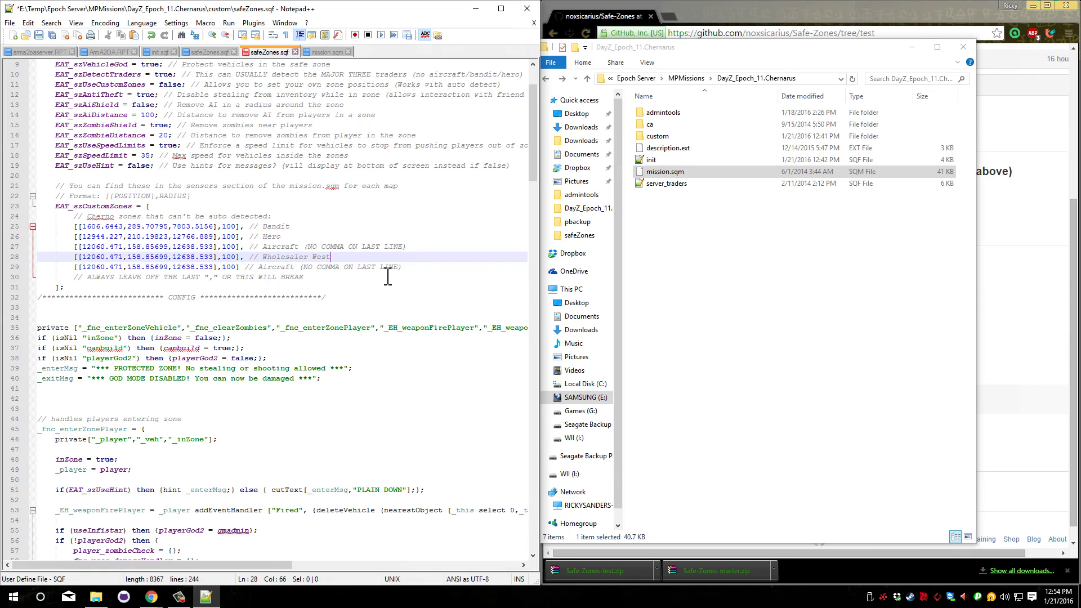
pyautogui.moveTo(401, 267); pyautogui.dragTo(257, 266)
pyautogui.write('Wholesaler ')
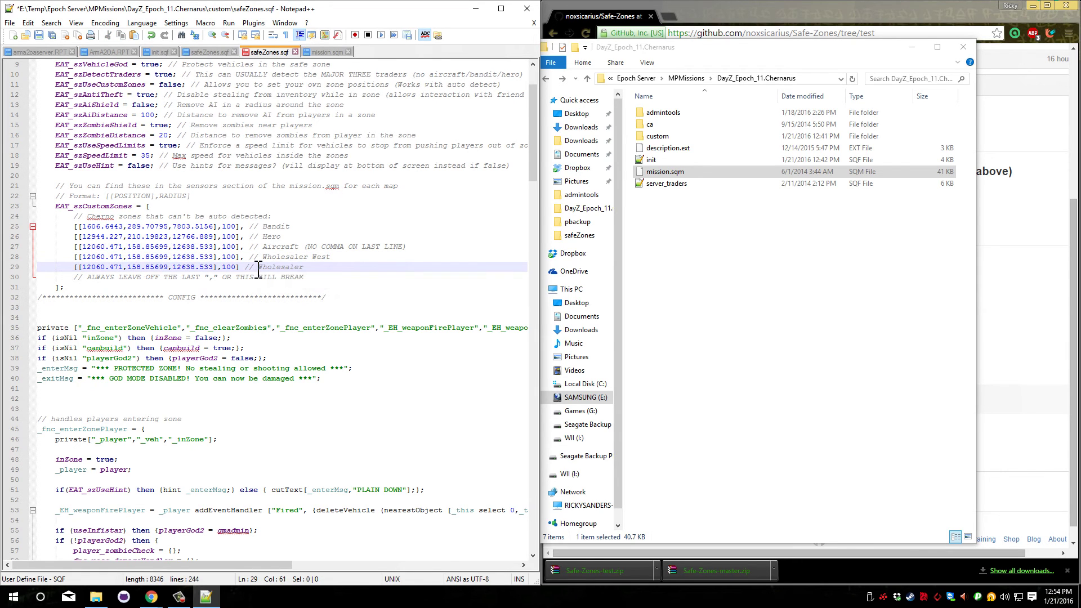
pyautogui.write('East')
# Step: Copy the wholesaleSouth position coordinates from mission.sqm and return to safeZones.sqf
pyautogui.click(301, 52)
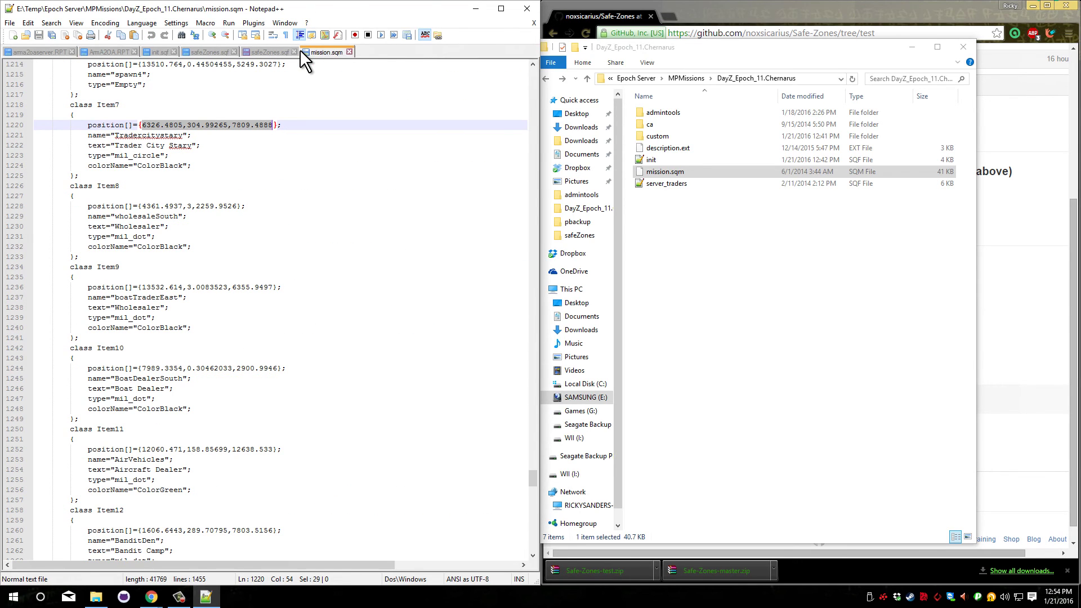
pyautogui.moveTo(142, 206); pyautogui.dragTo(238, 210)
pyautogui.hotkey('ctrl', 'c')
pyautogui.click(268, 50)
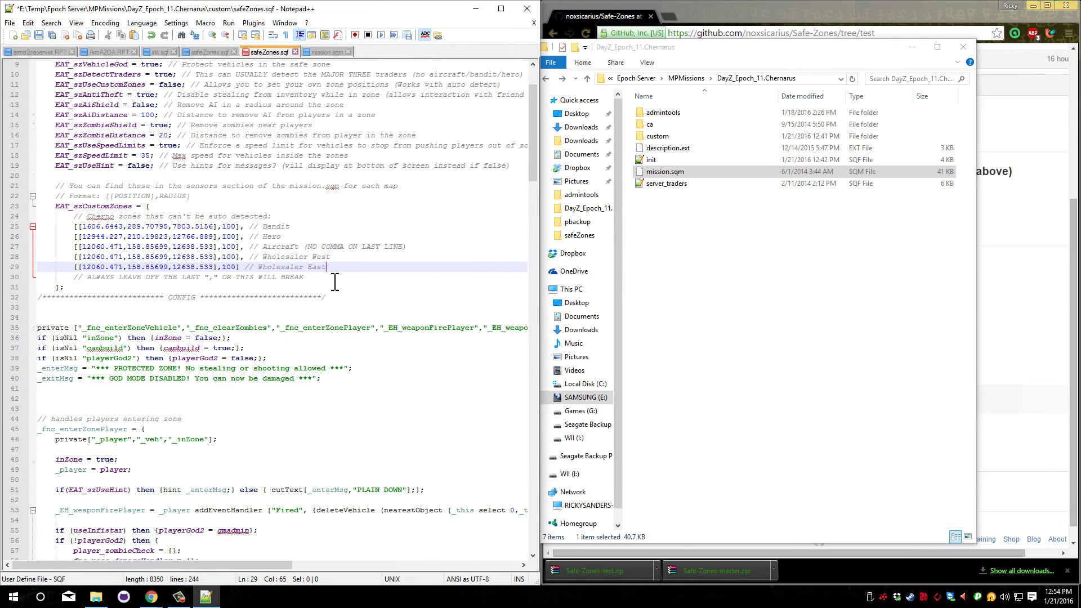
# Step: Change the Wholesaler West comment to Wholesaler South
pyautogui.moveTo(333, 257); pyautogui.dragTo(314, 253)
pyautogui.doubleClick(319, 258)
pyautogui.write('South')
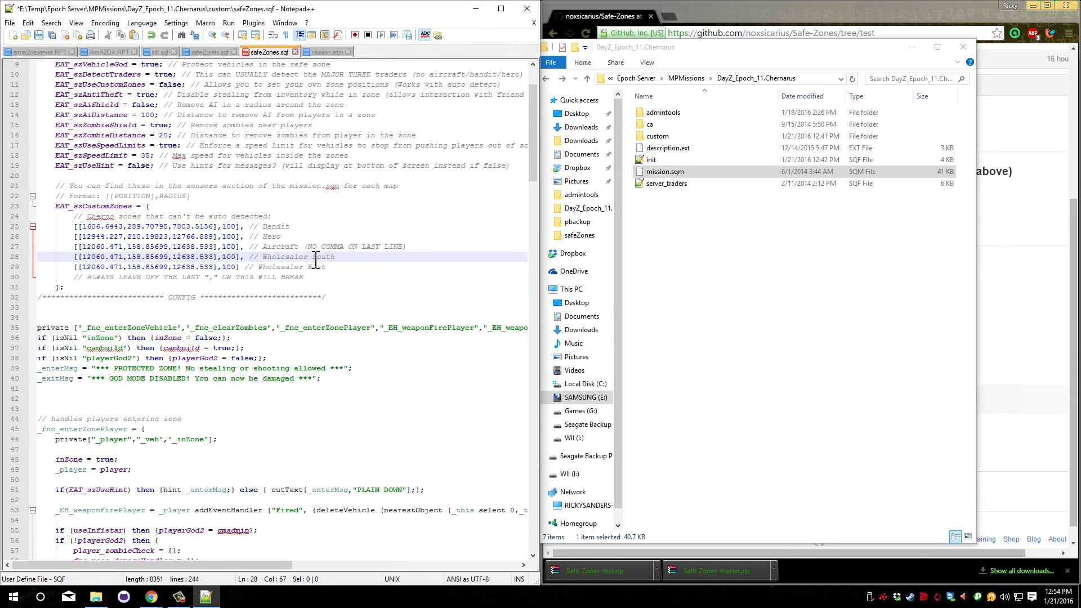
# Step: Replace the Wholesaler South entry's position with the copied coordinates 4361.4937,3,2259.9526
pyautogui.click(217, 257)
pyautogui.moveTo(216, 258); pyautogui.dragTo(82, 258)
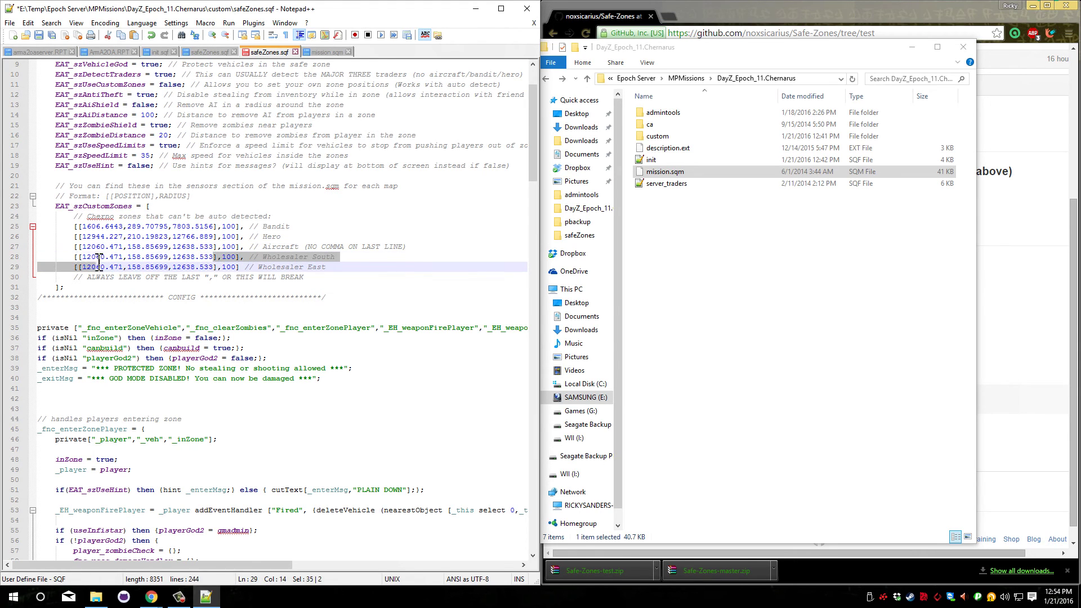
pyautogui.press('Delete')
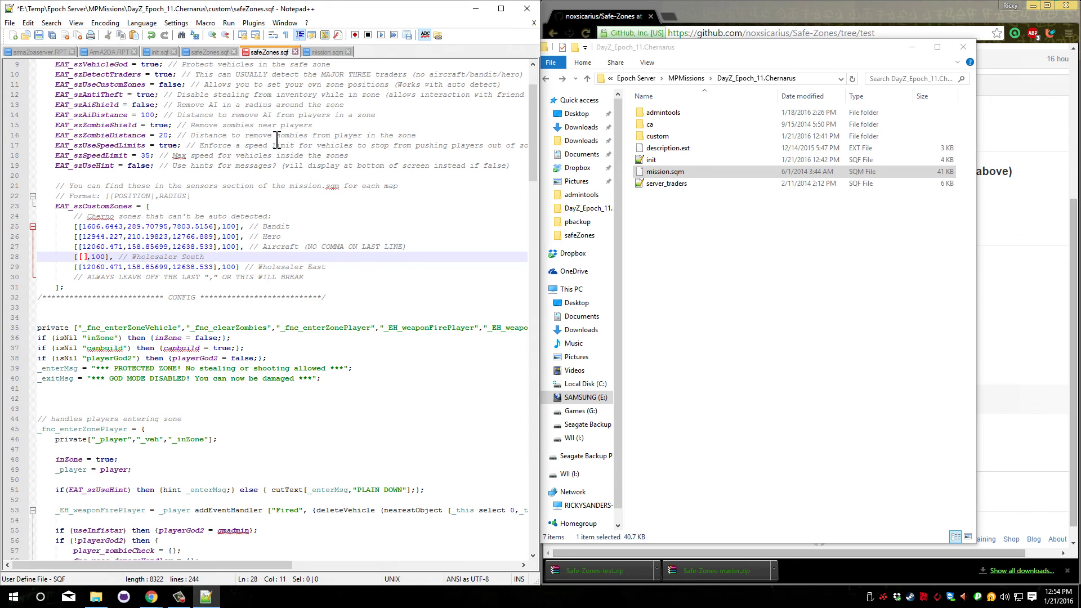
pyautogui.click(310, 206)
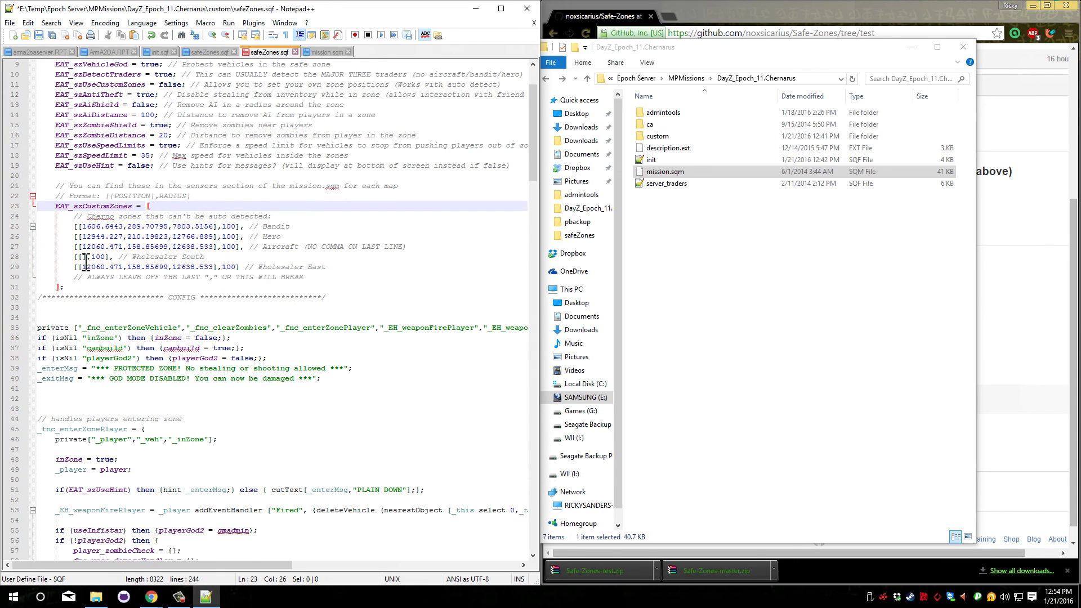
pyautogui.click(84, 257)
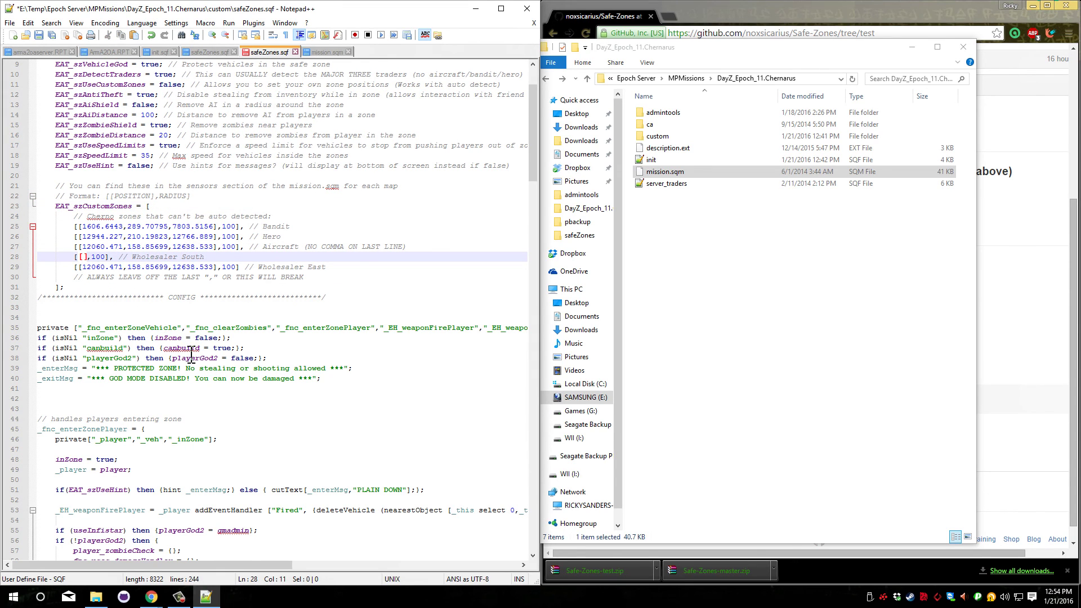
pyautogui.hotkey('ctrl', 'v')
pyautogui.click(343, 227)
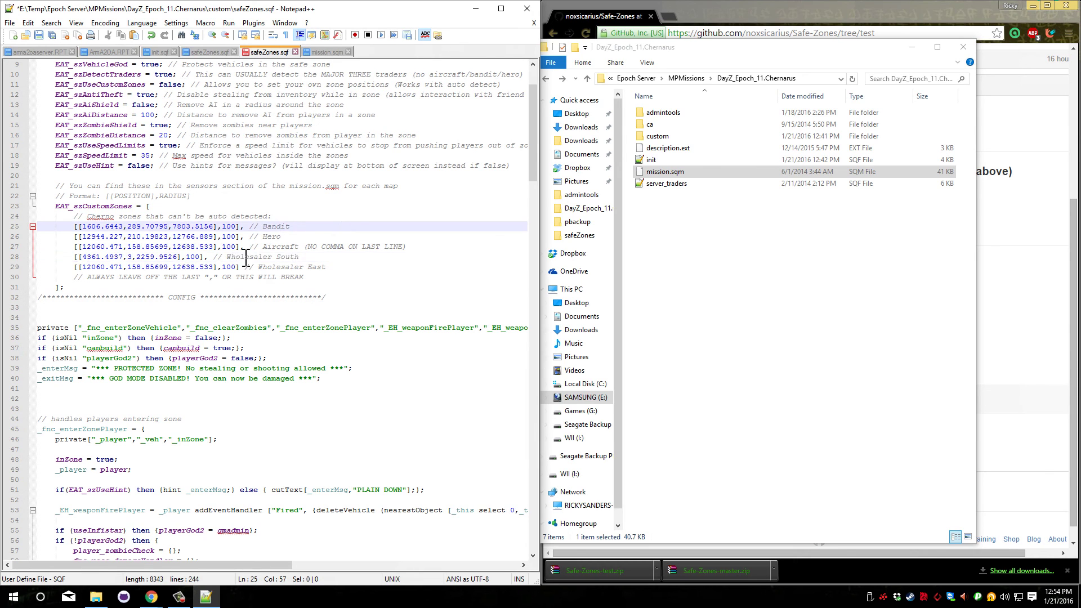
# Step: Copy the boatTraderEast position 13532.614,3.0083523,6355.9497 from mission.sqm over the Wholesaler East entry's position in safeZones.sqf
pyautogui.click(318, 52)
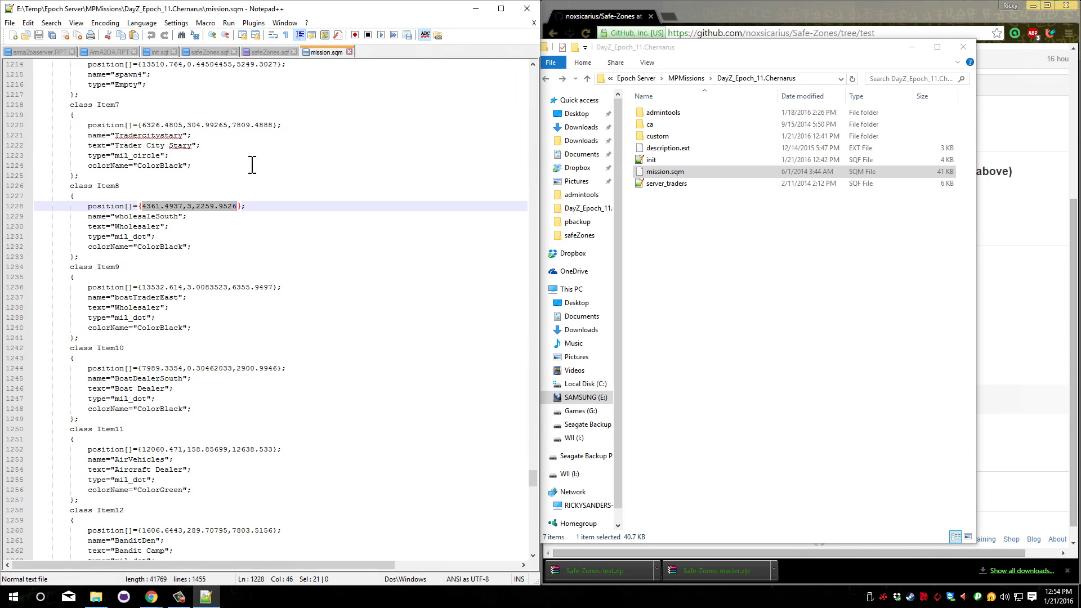
pyautogui.moveTo(142, 287); pyautogui.dragTo(277, 287)
pyautogui.hotkey('ctrl', 'c')
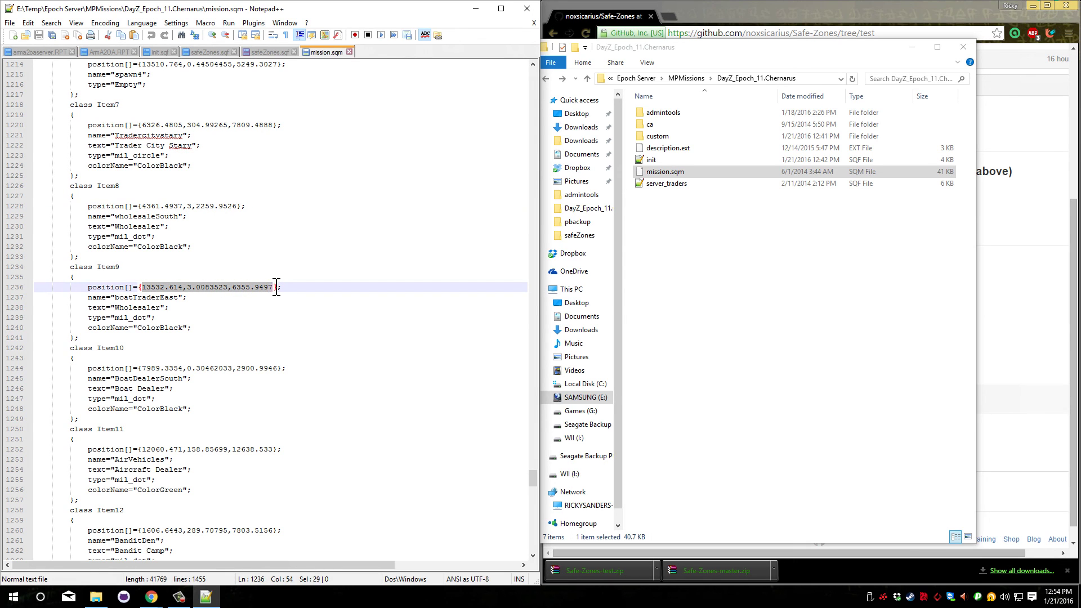
pyautogui.click(276, 49)
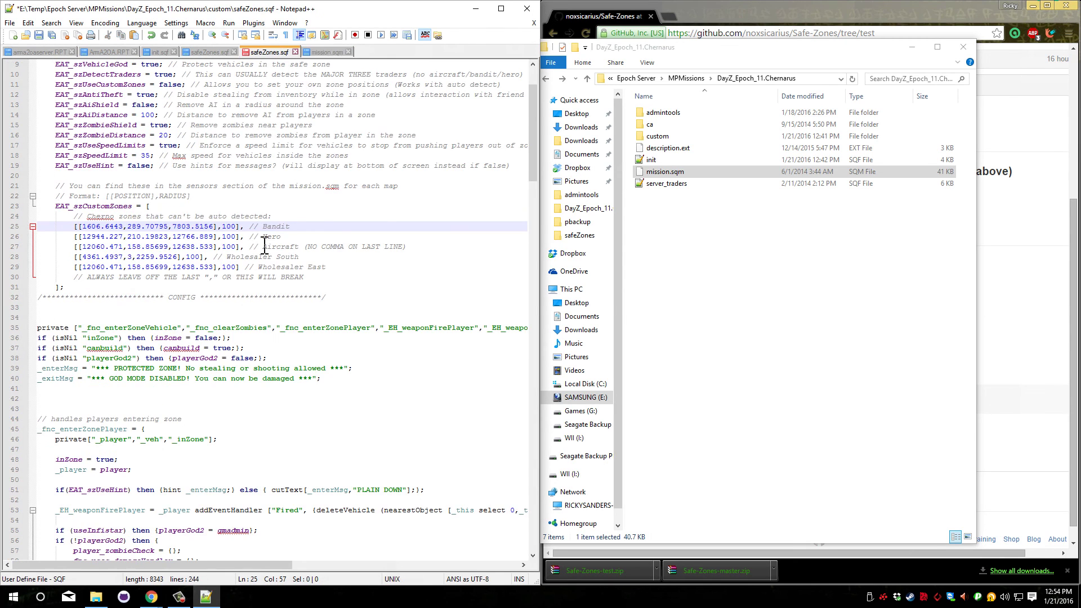
pyautogui.click(134, 249)
pyautogui.moveTo(82, 267); pyautogui.dragTo(214, 268)
pyautogui.hotkey('ctrl', 'v')
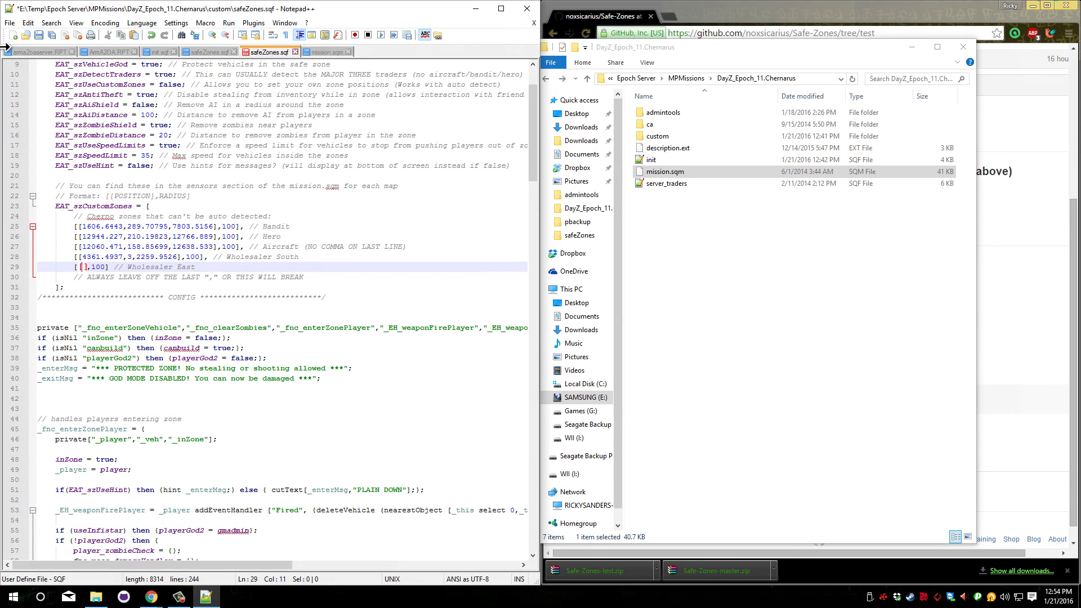
pyautogui.click(325, 259)
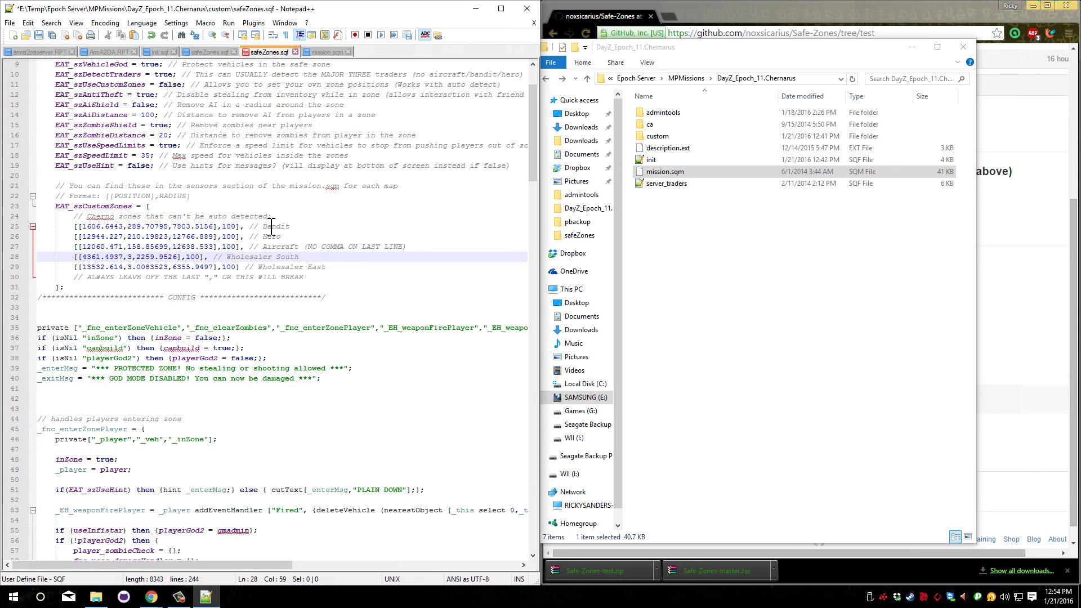
pyautogui.press('Down')
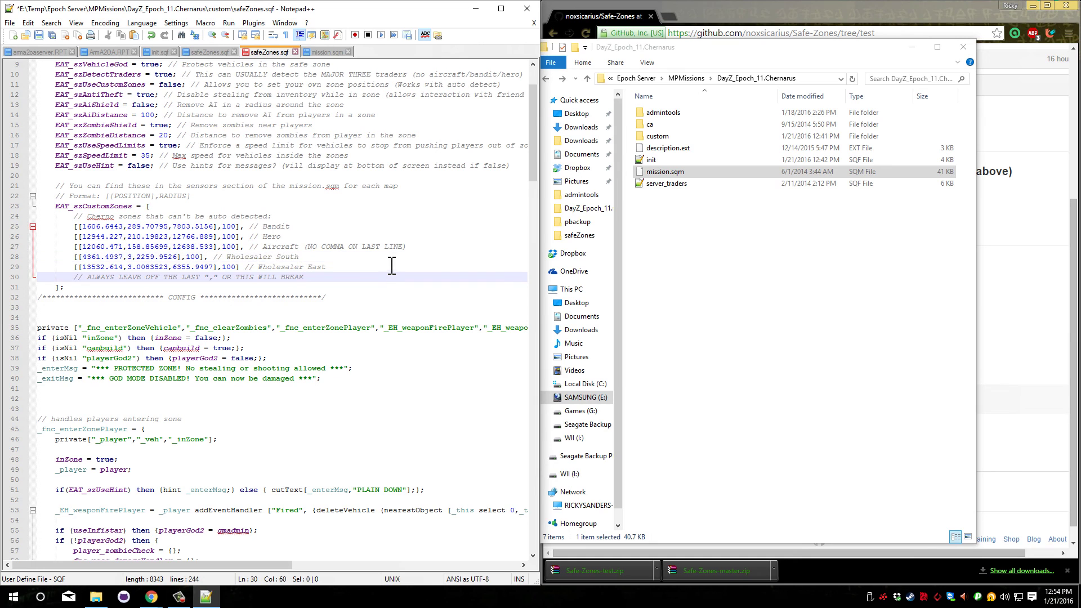
pyautogui.scroll(2, 392, 250)
pyautogui.scroll(2, 248, 253)
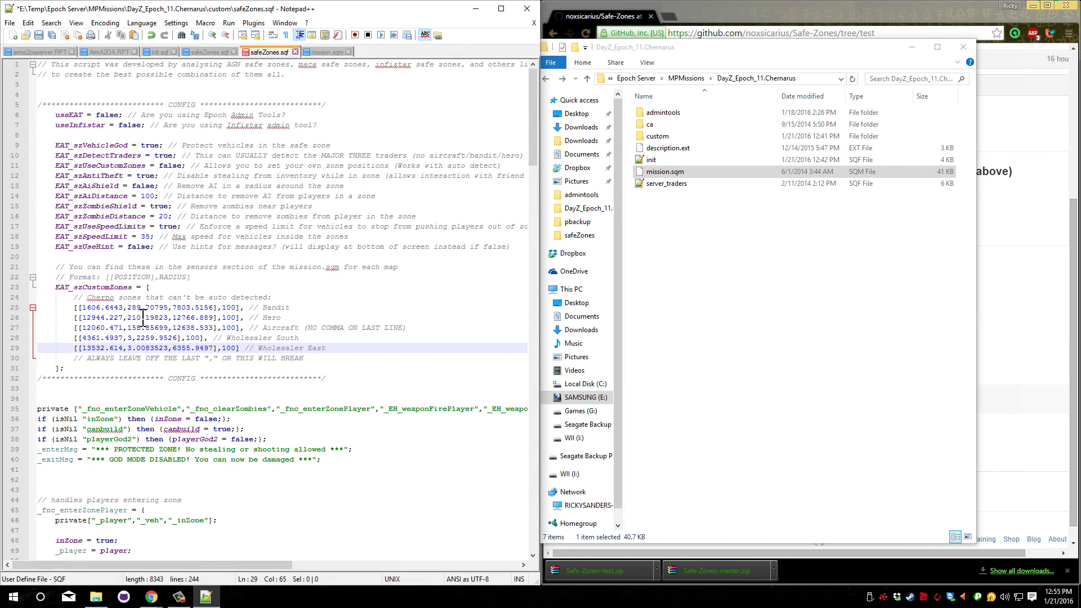
pyautogui.moveTo(83, 348); pyautogui.dragTo(213, 348)
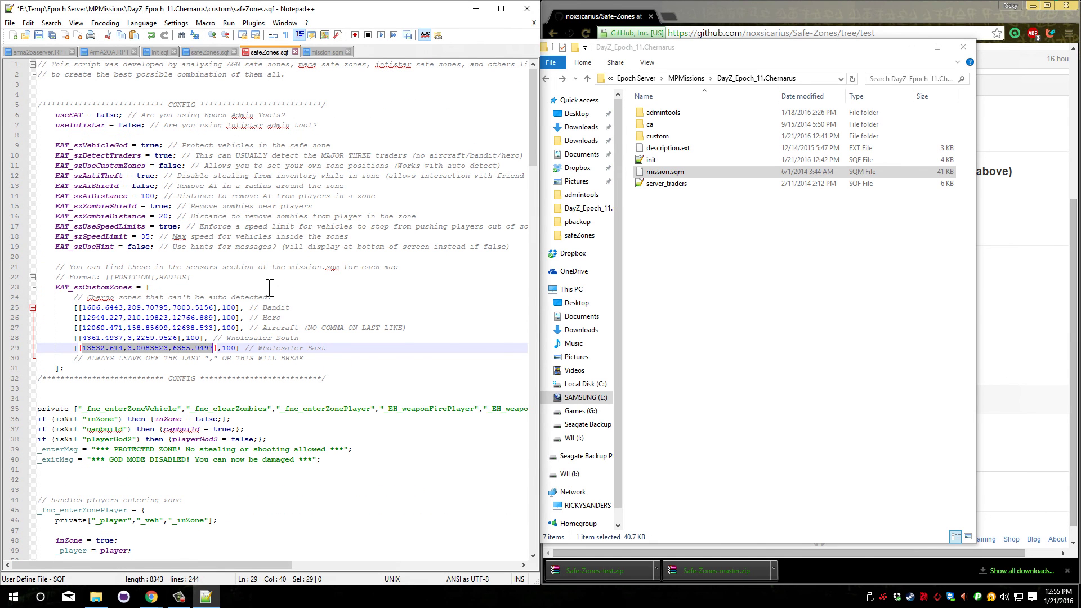
pyautogui.doubleClick(315, 347)
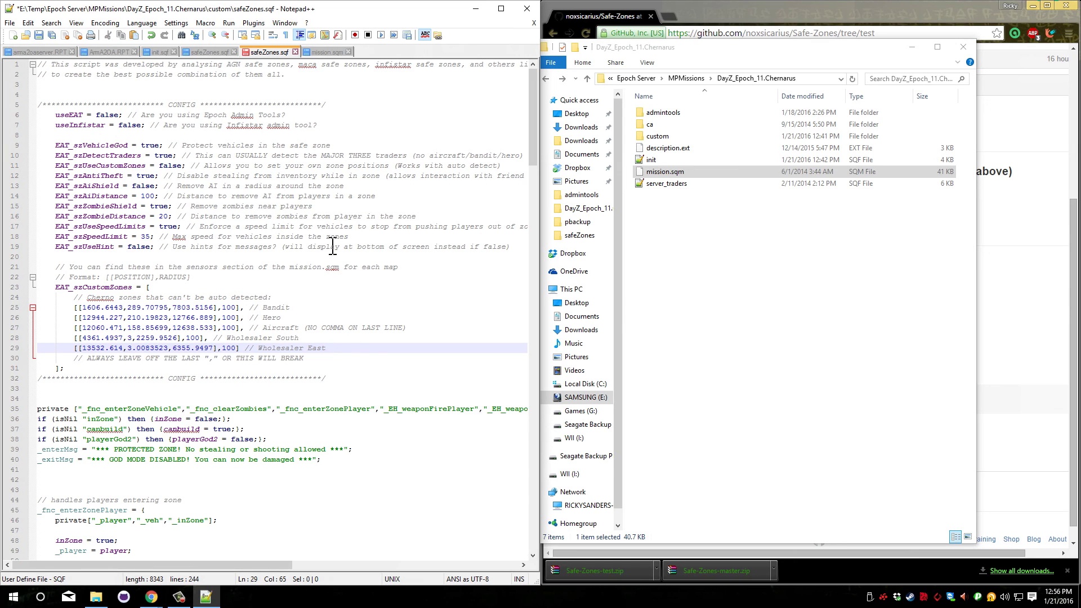